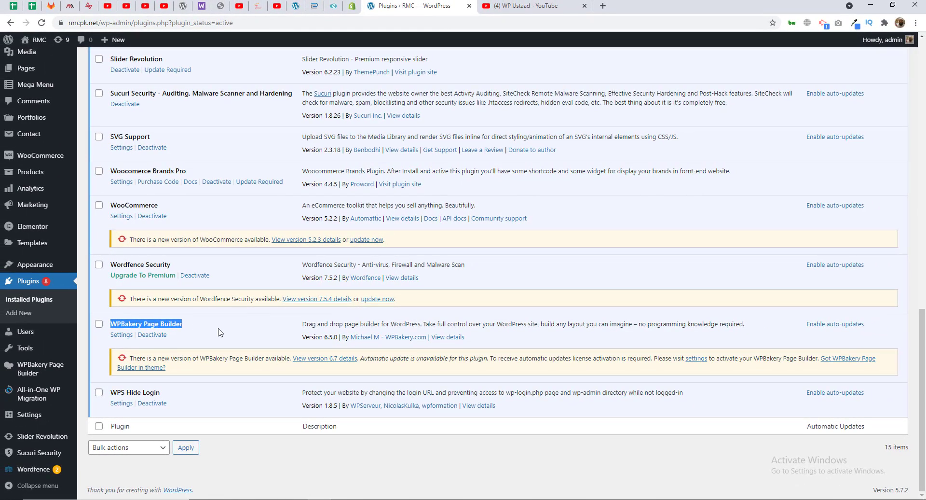
Check the WPBakery Page Builder entry in the list of active plugins.
left_click(174, 341)
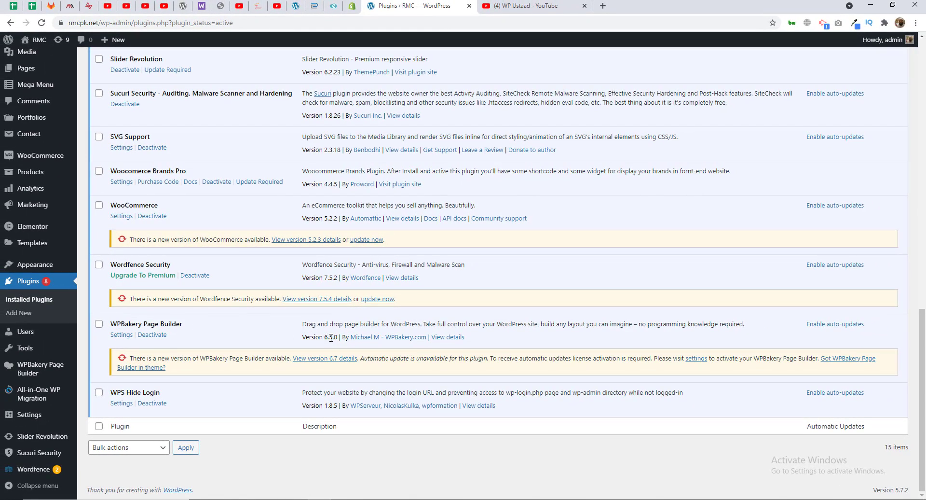
triple_click(179, 323)
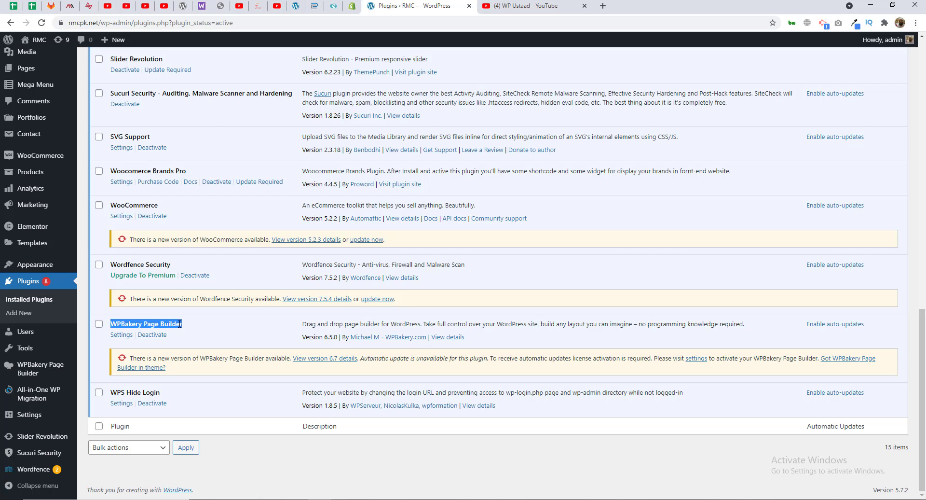
left_click(187, 326)
triple_click(174, 322)
scroll(55, 331, "up", 4)
scroll(49, 318, "down", 3)
Open the page for adding plugins in a new tab and search for "visual composer".
mouse_move(33, 271)
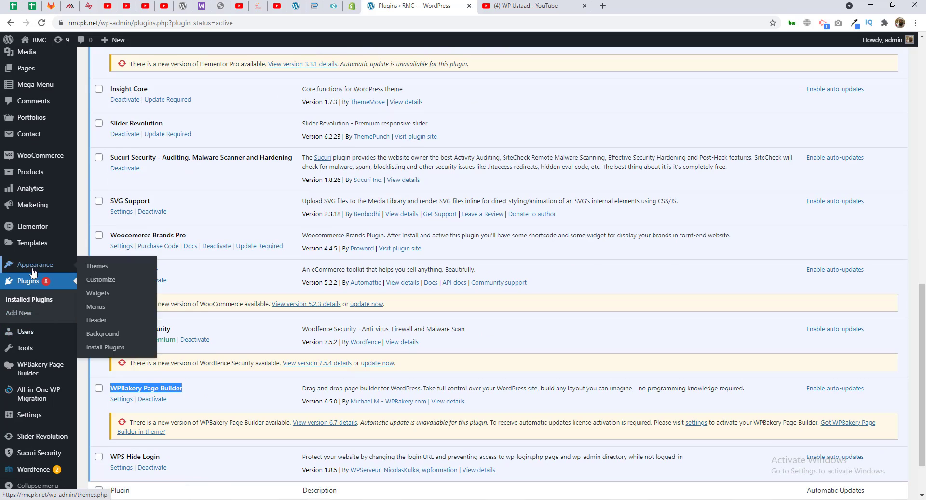
middle_click(18, 312)
left_click(496, 6)
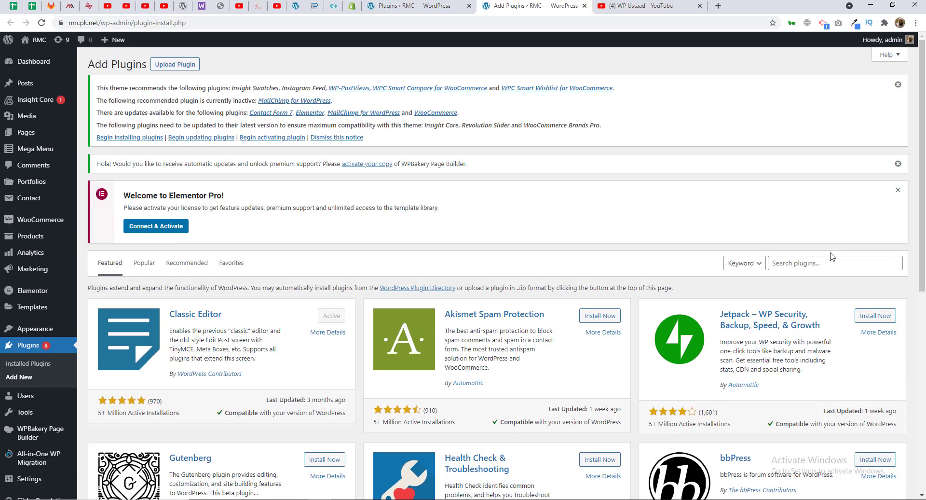
left_click(829, 265)
type("visual composer")
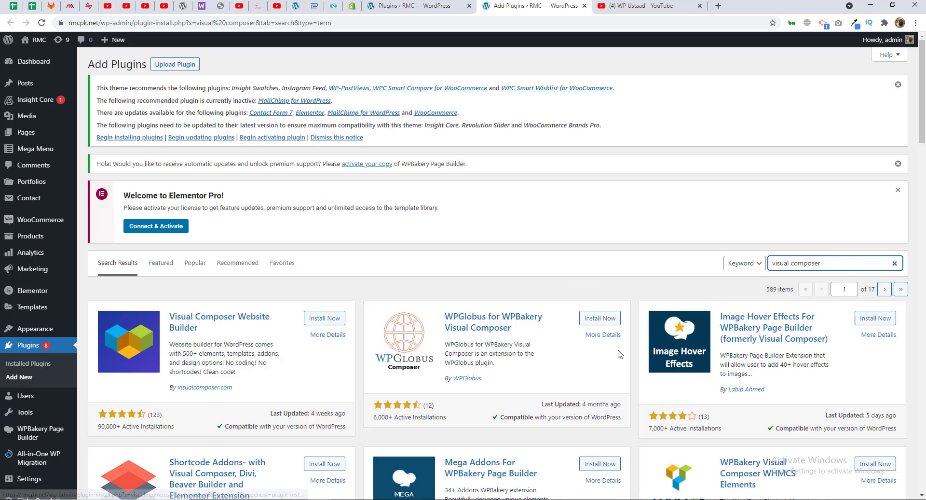
Examine the screenshots in the Visual Composer Website Builder plugin details, opened in a separate tab, and close that tab.
middle_click(248, 322)
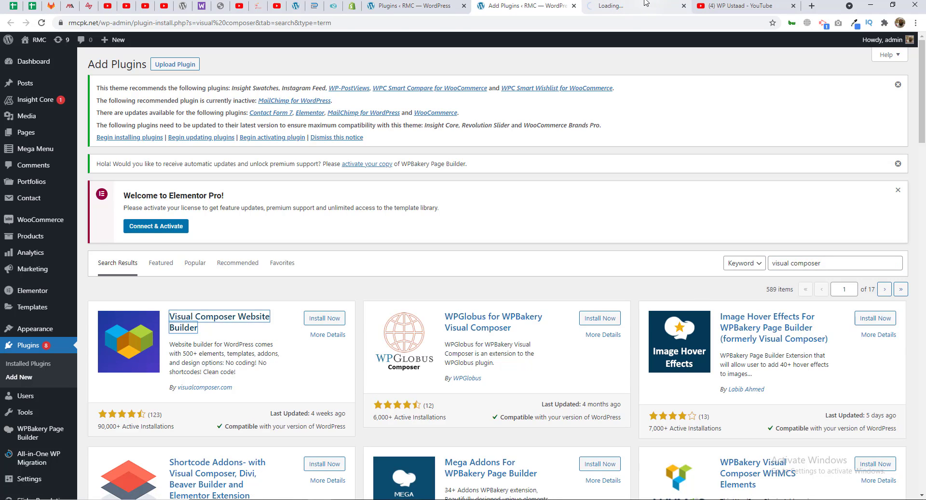
left_click(620, 5)
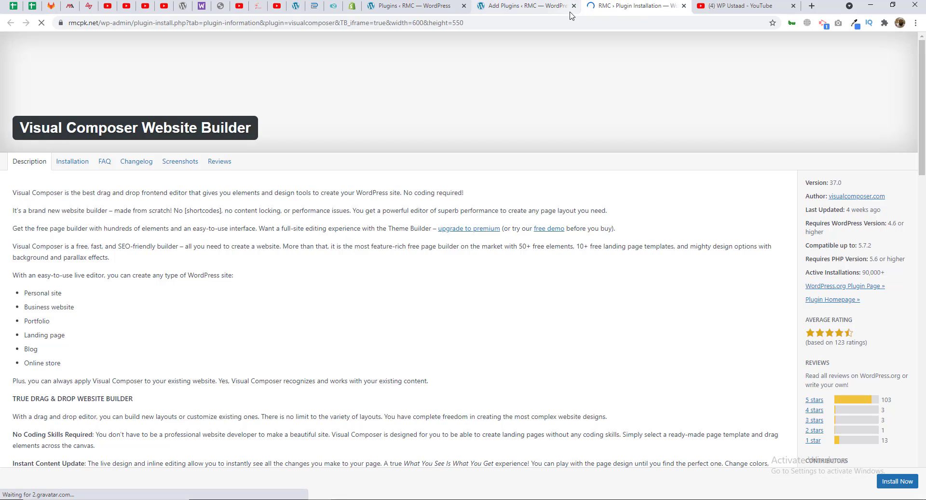
left_click(182, 166)
scroll(220, 248, "down", 4)
scroll(220, 248, "down", 20)
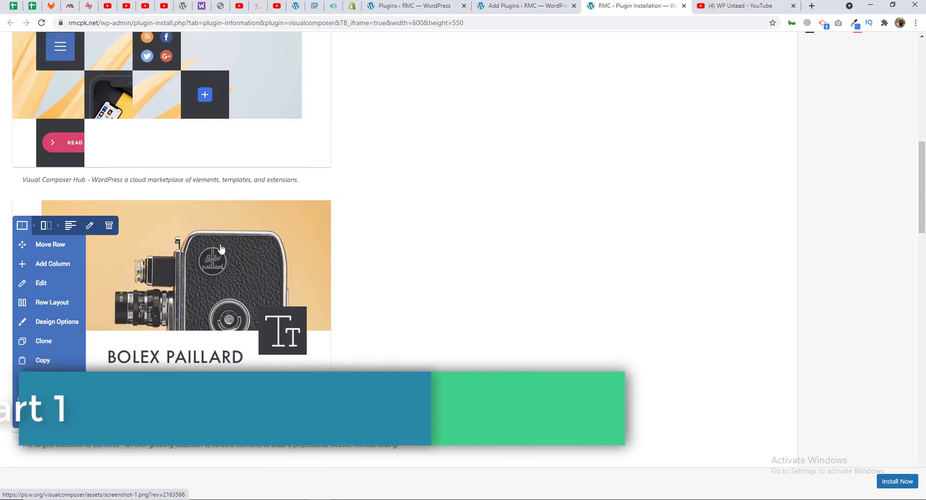
scroll(221, 248, "up", 20)
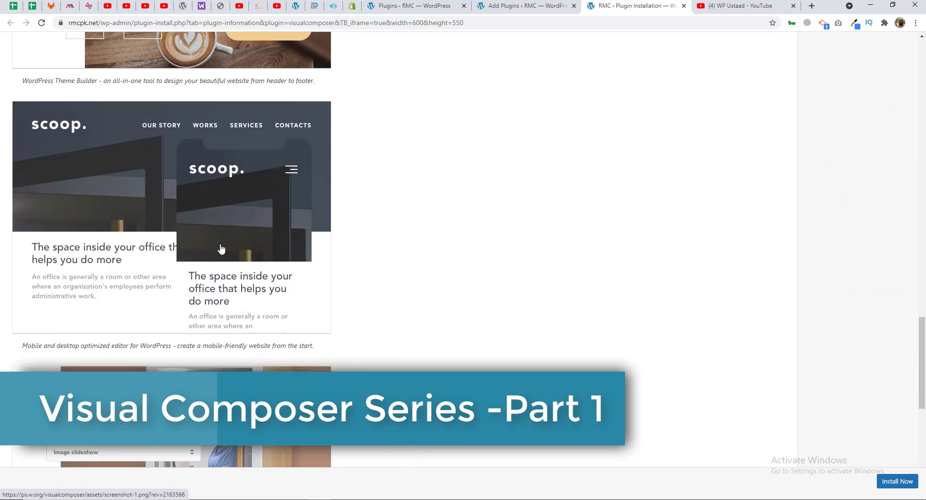
scroll(220, 248, "up", 2)
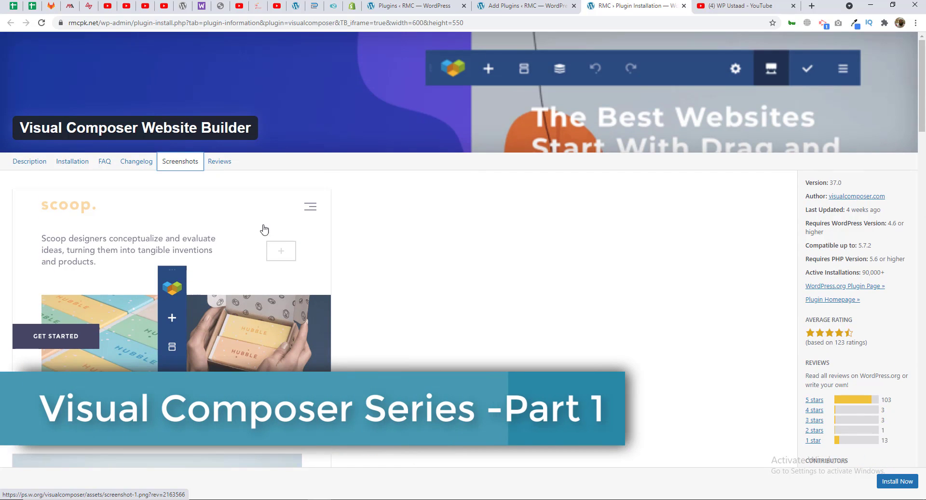
left_click(684, 6)
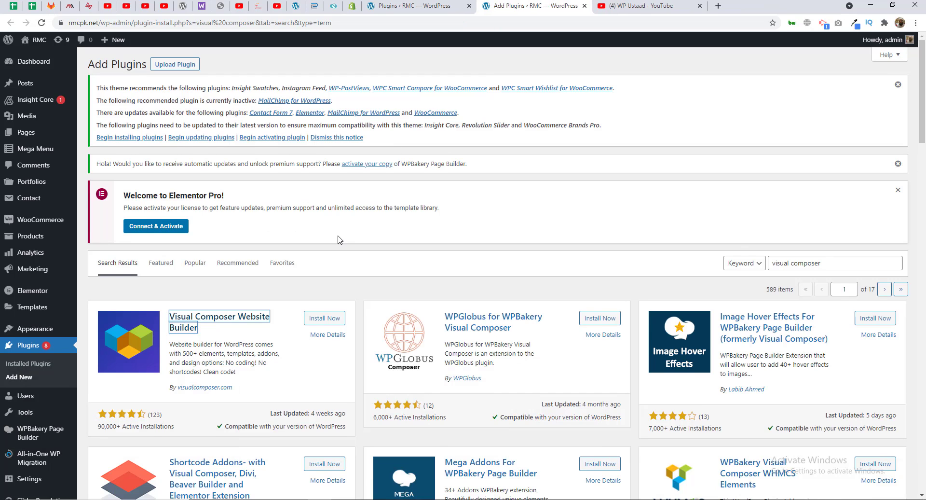
Return to the installed plugins and review the name, version and description of WPBakery Page Builder.
scroll(343, 236, "down", 4)
left_click(37, 299)
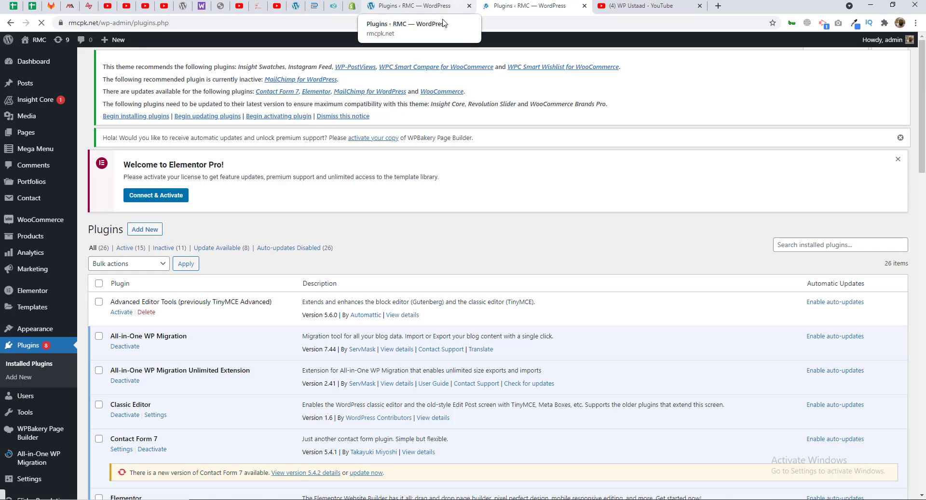
scroll(399, 217, "down", 15)
scroll(399, 219, "down", 8)
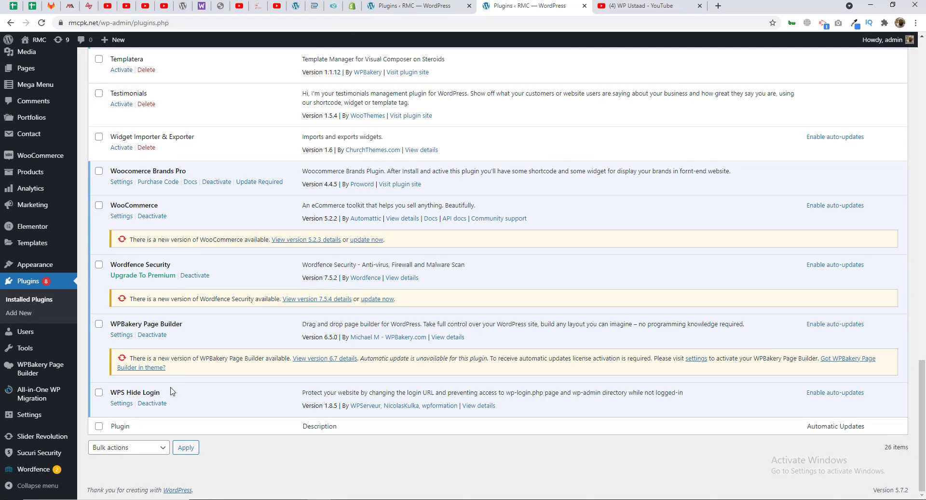
triple_click(160, 325)
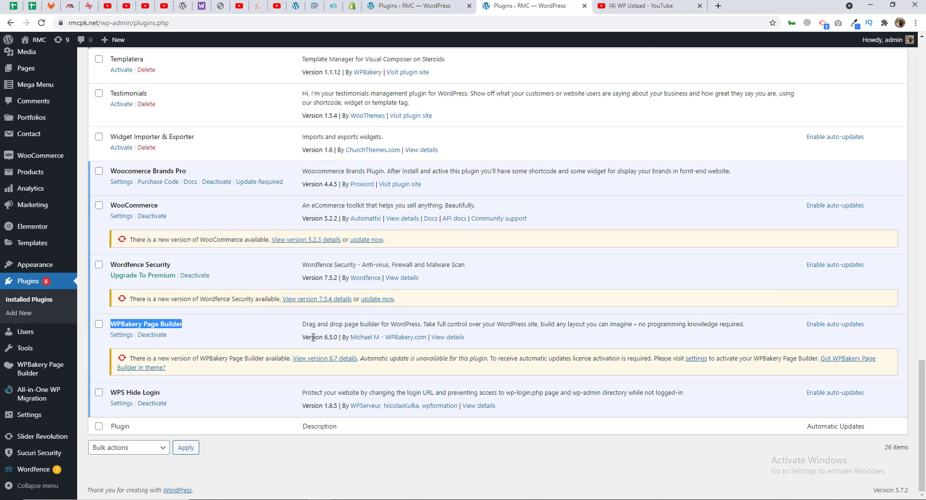
left_click_drag(337, 336, 322, 336)
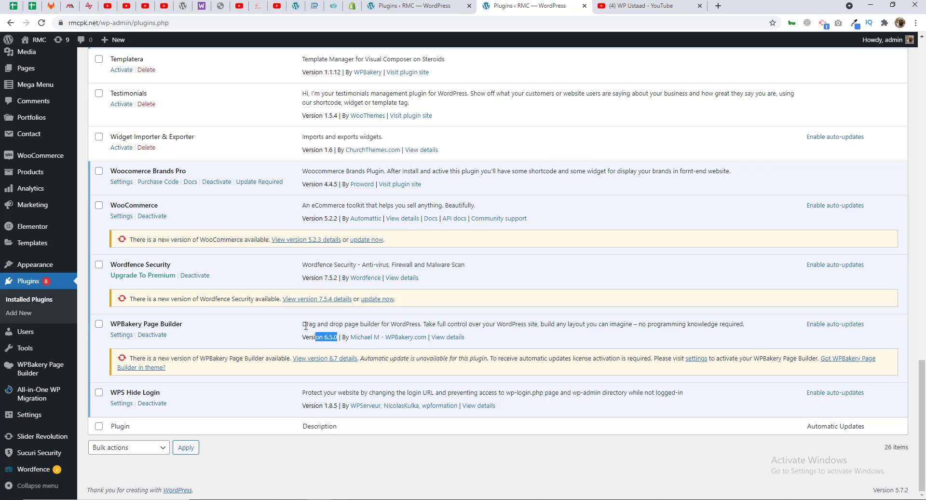
left_click(306, 326)
triple_click(364, 323)
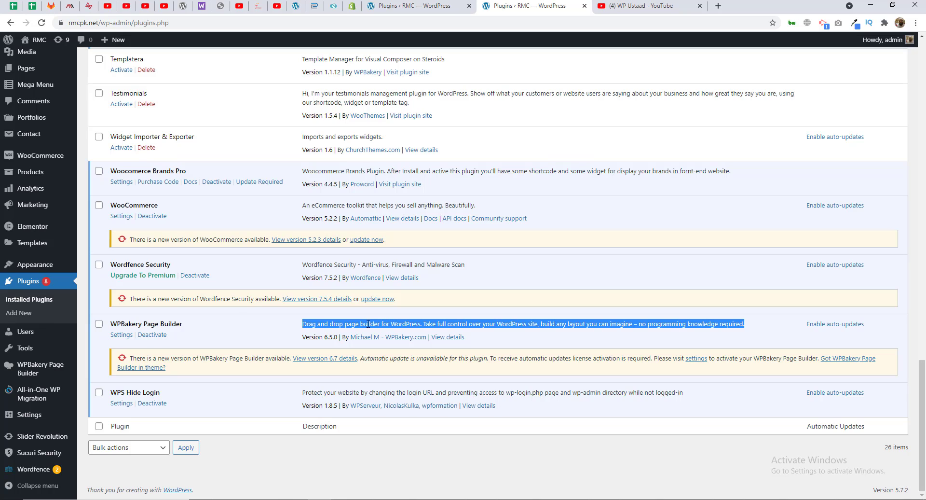
Open the RMC website's front end in a new tab and look through its home page down to the footer.
scroll(368, 323, "up", 20)
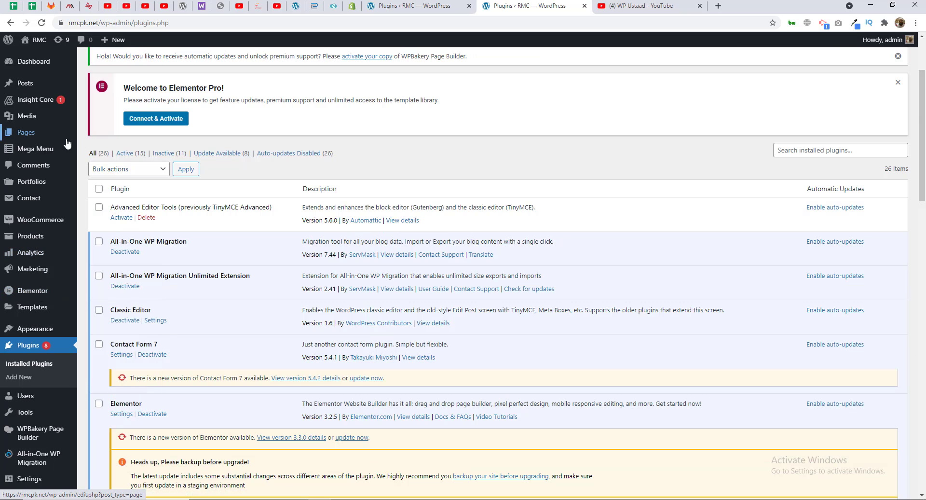
mouse_move(49, 140)
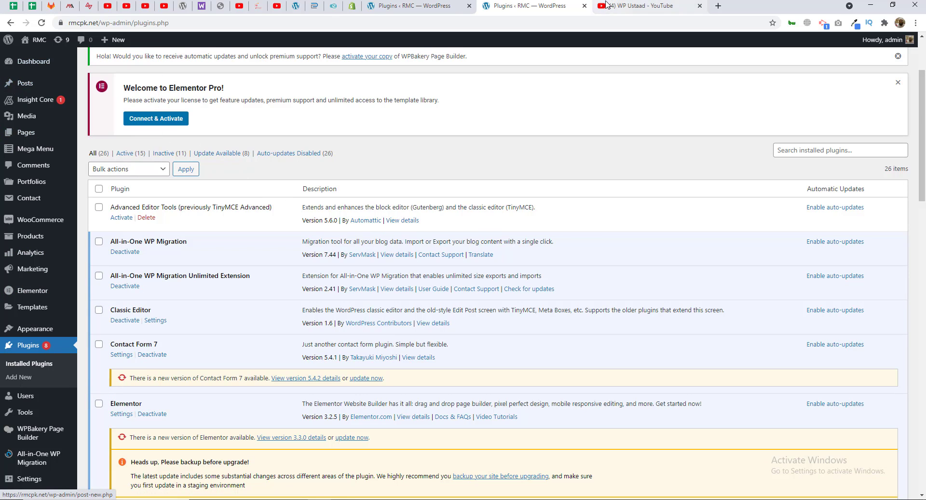
middle_click(34, 57)
left_click(641, 10)
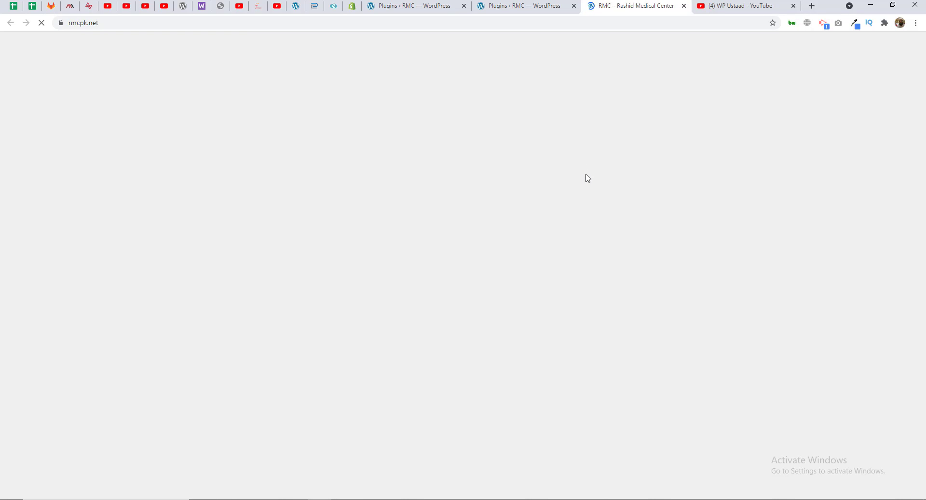
left_click(504, 4)
left_click(605, 4)
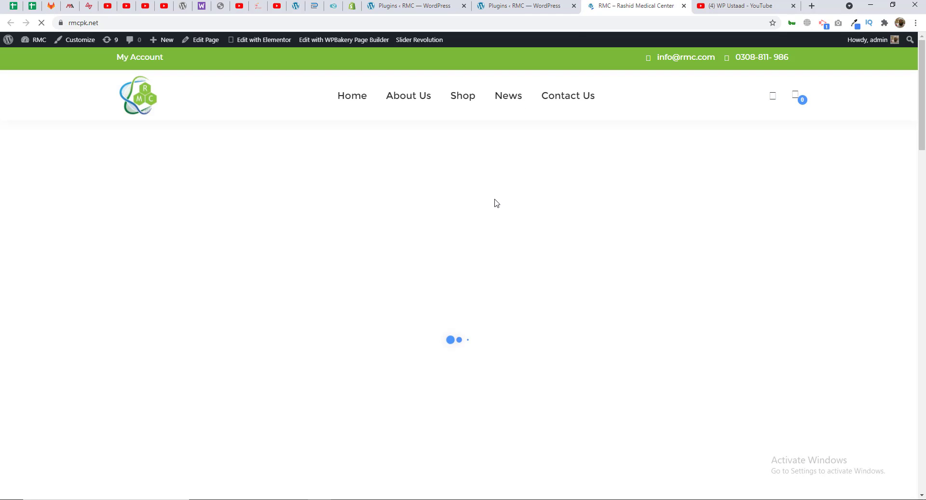
scroll(496, 202, "down", 8)
scroll(496, 203, "down", 20)
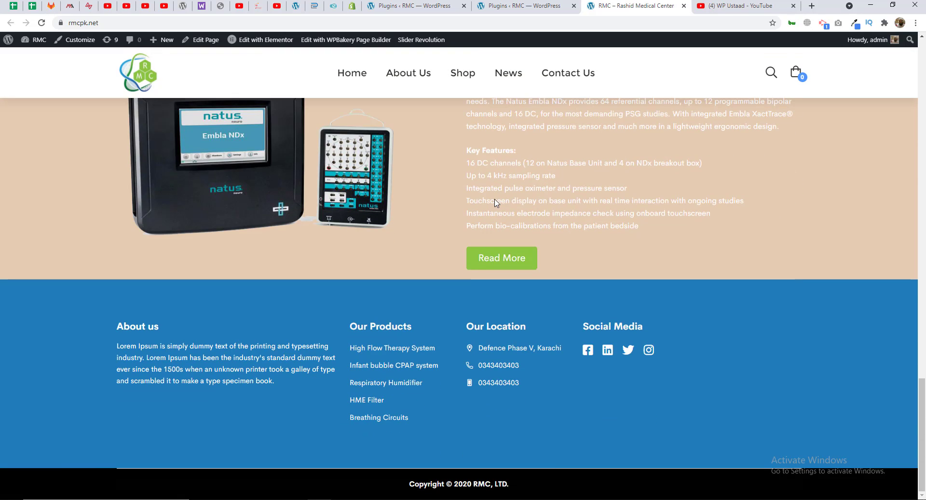
scroll(495, 202, "up", 20)
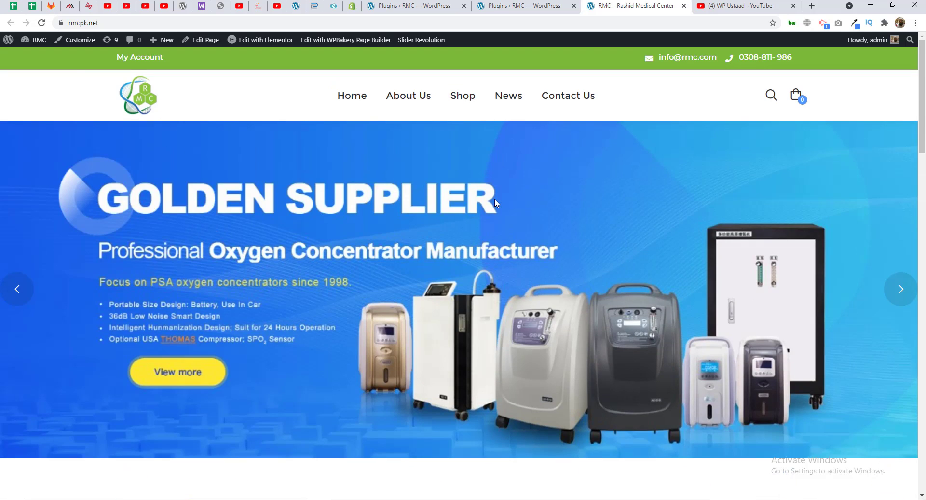
Close the duplicate Plugins tab and start a new WordPress page.
left_click(549, 4)
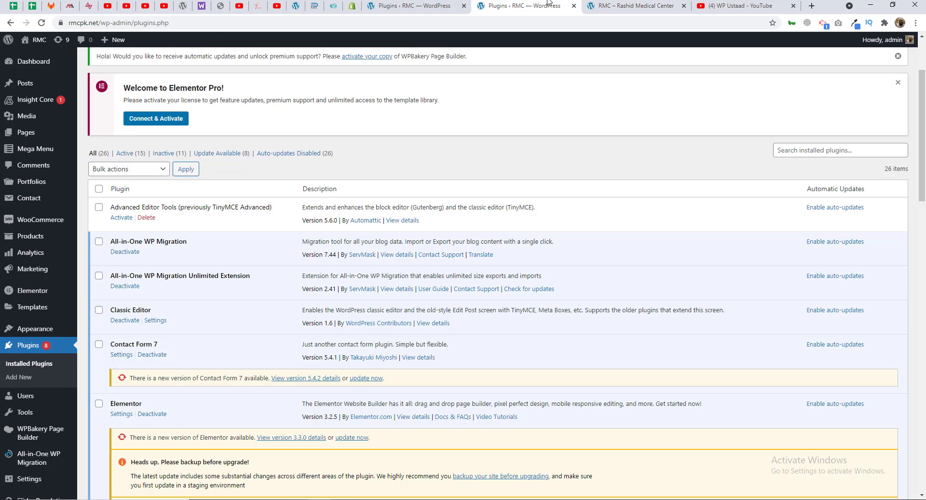
left_click(433, 4)
left_click(463, 6)
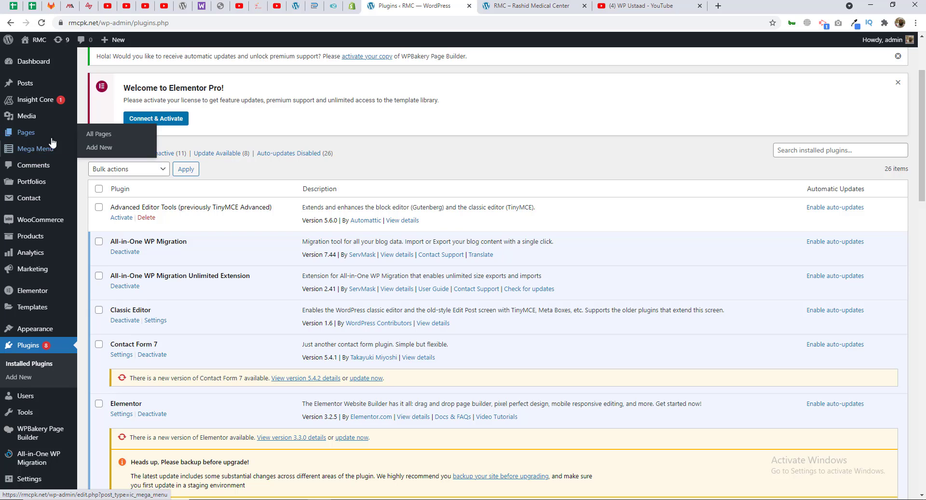
left_click(97, 132)
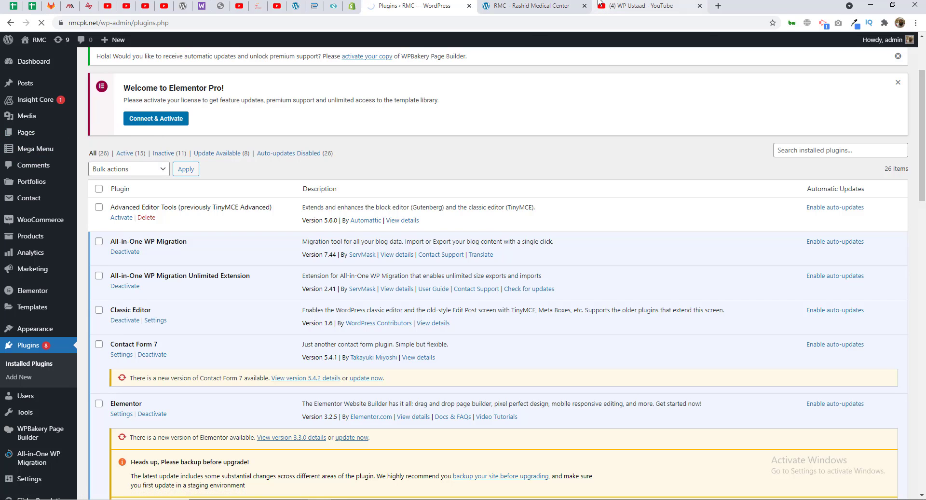
left_click(626, 4)
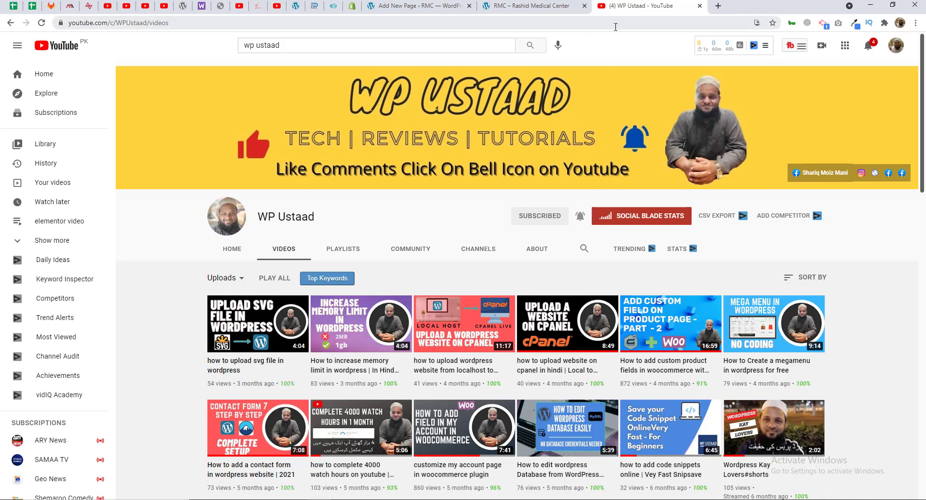
left_click(433, 5)
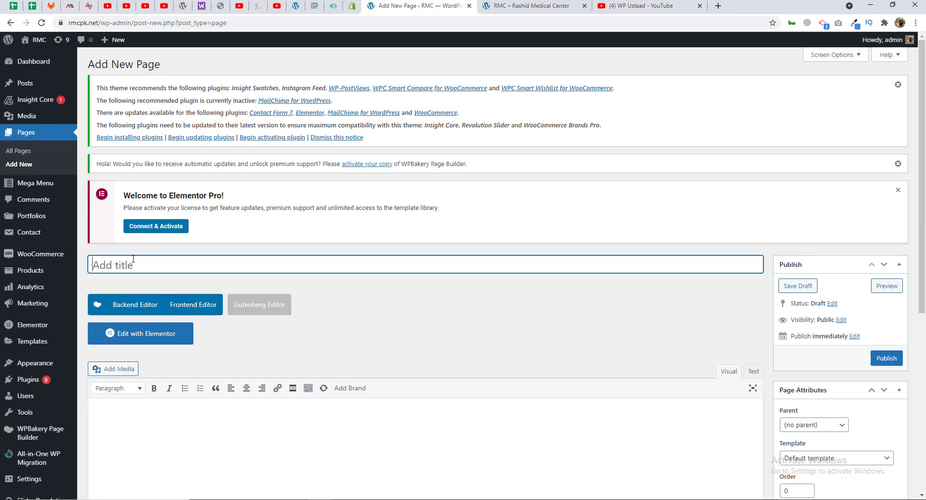
Publish the new page with the title "Tests", using WPBakery's Backend Editor.
type("Tests")
scroll(160, 247, "down", 3)
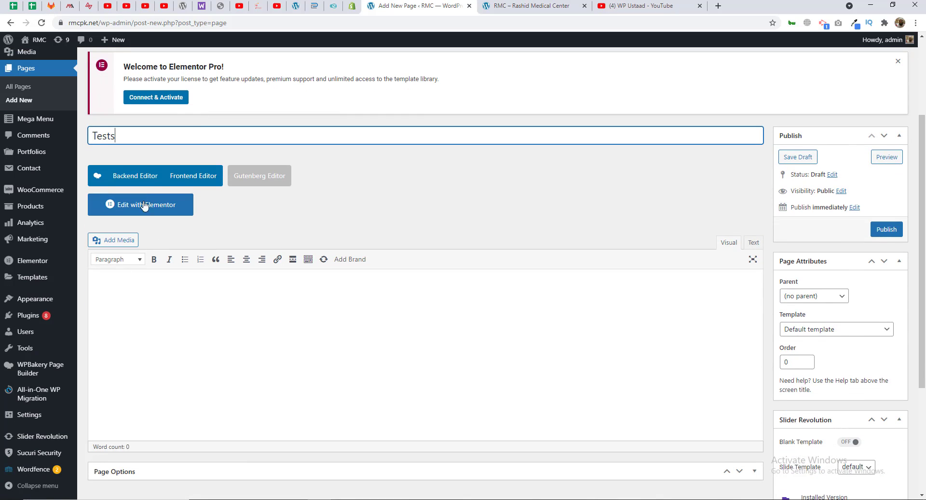
left_click(138, 178)
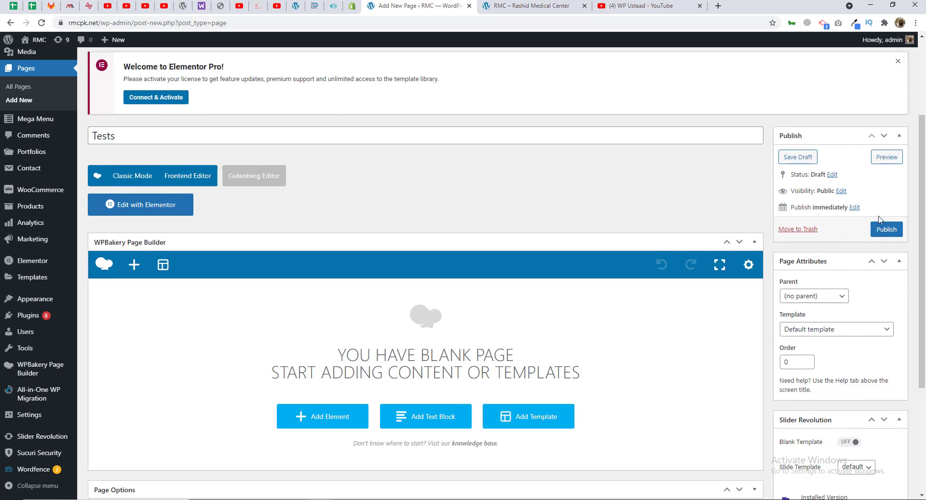
left_click(886, 229)
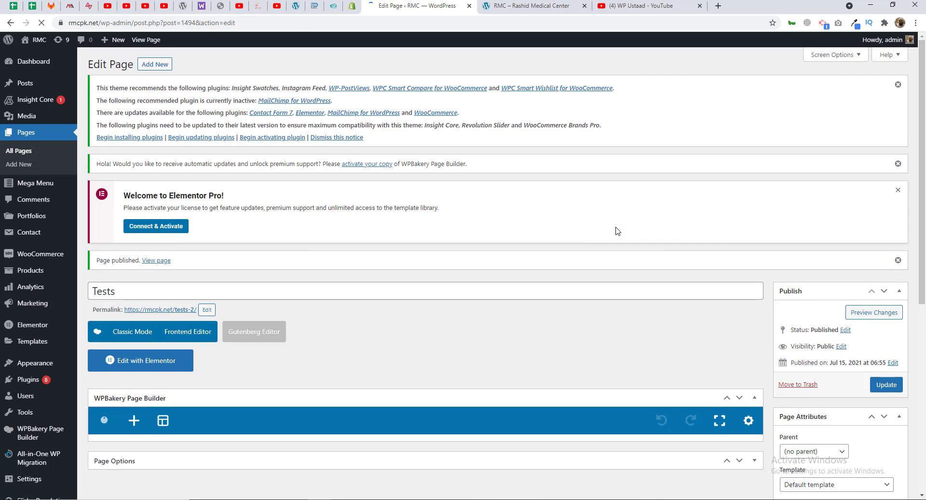
Collapse the Slider Revolution box and open the WPBakery page settings with the custom CSS editor.
scroll(615, 231, "down", 5)
scroll(617, 230, "down", 2)
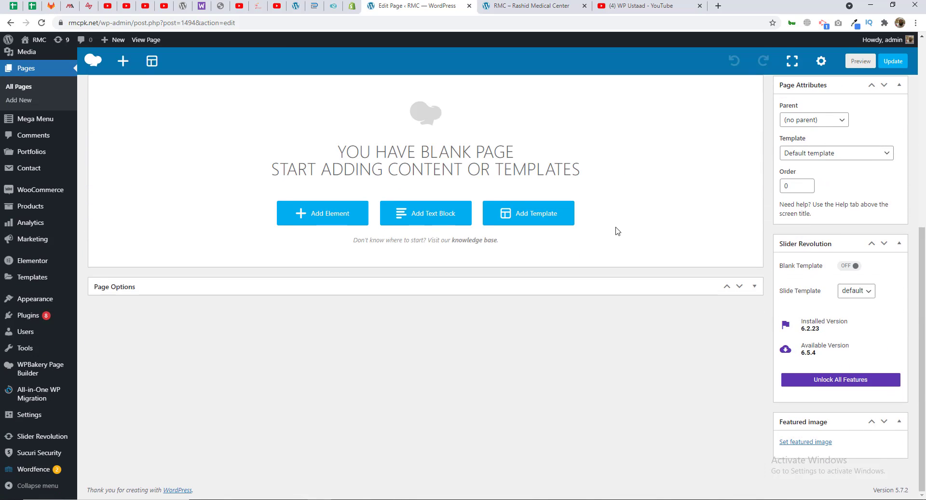
left_click(899, 243)
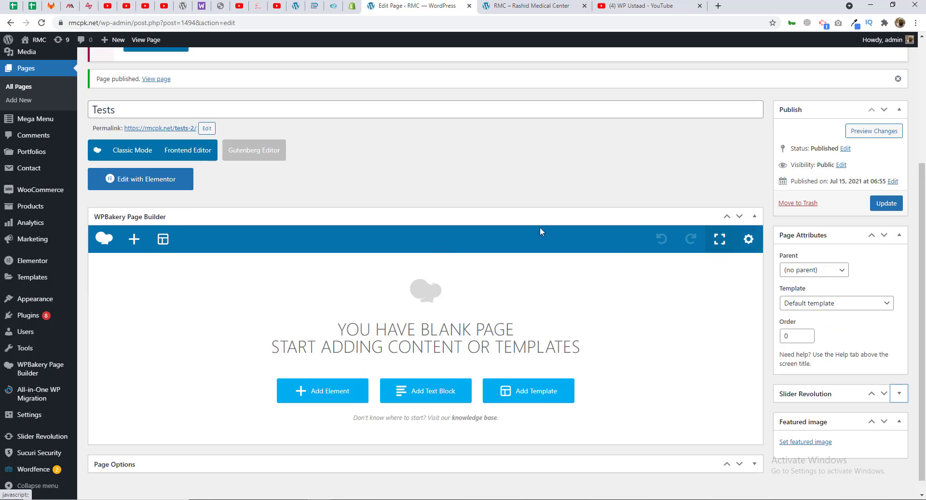
left_click(749, 239)
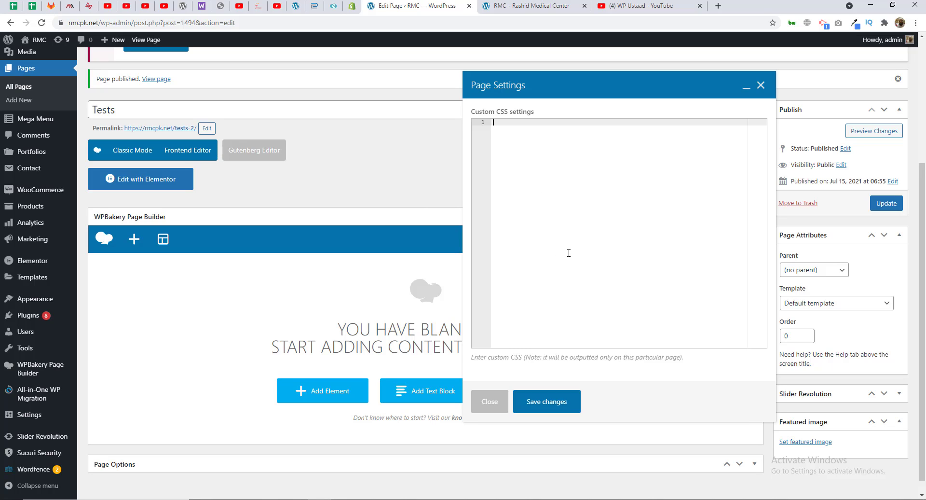
Open the W3Schools website, w3schools.com, in a new browser tab.
left_click(718, 6)
type("w3")
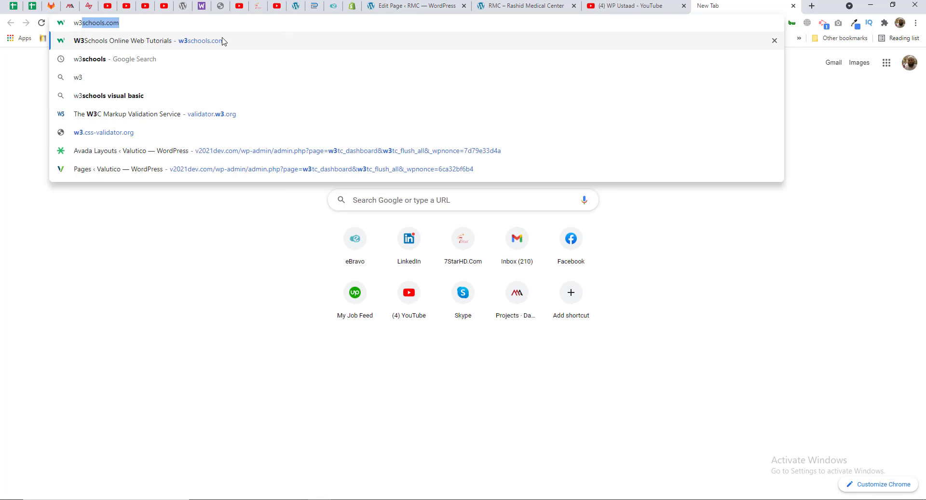
left_click(223, 38)
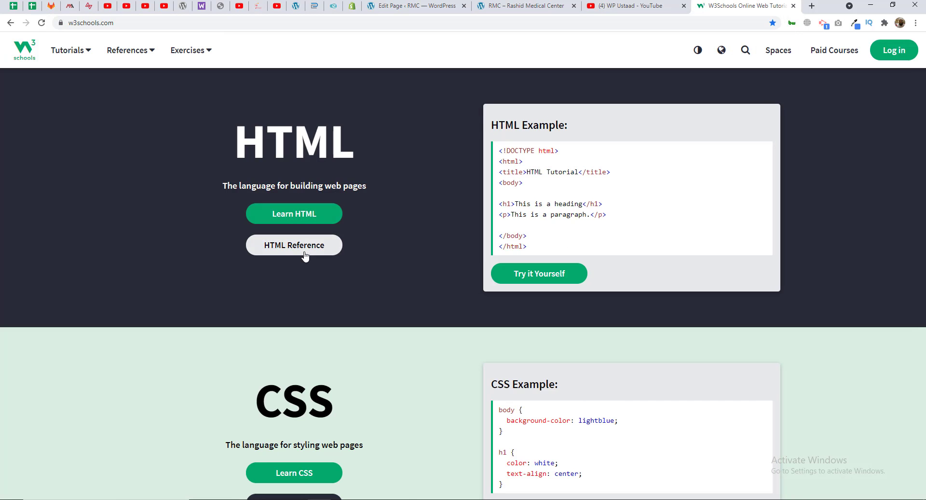
Open the W3Schools CSS tutorial and look through its introduction, CSS example and template sections.
left_click(89, 53)
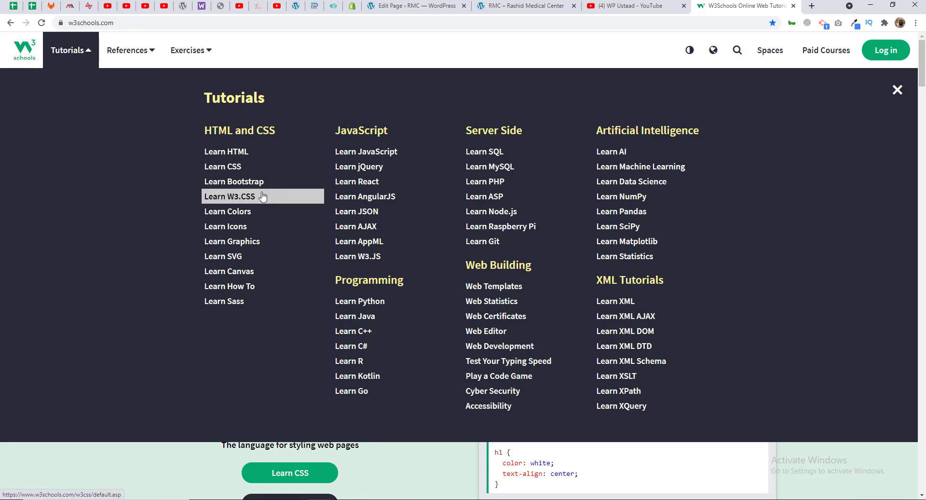
left_click(221, 167)
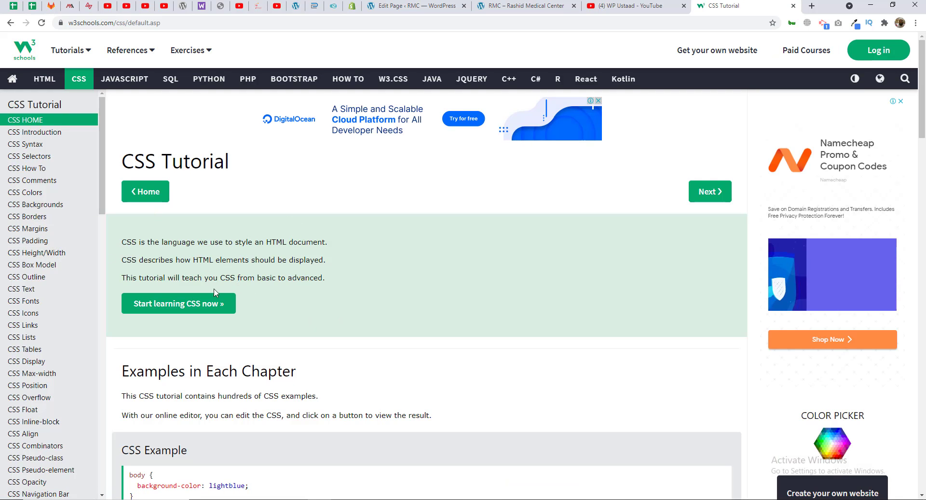
scroll(220, 291, "down", 5)
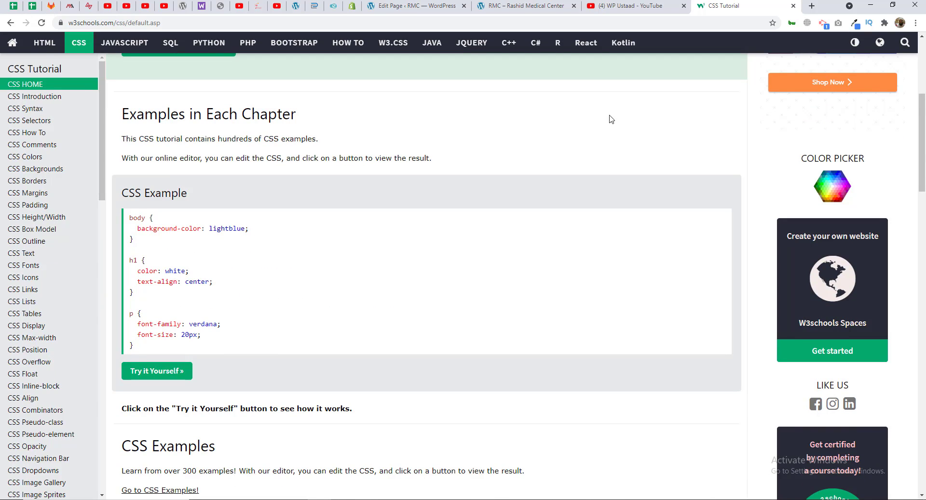
scroll(219, 154, "up", 5)
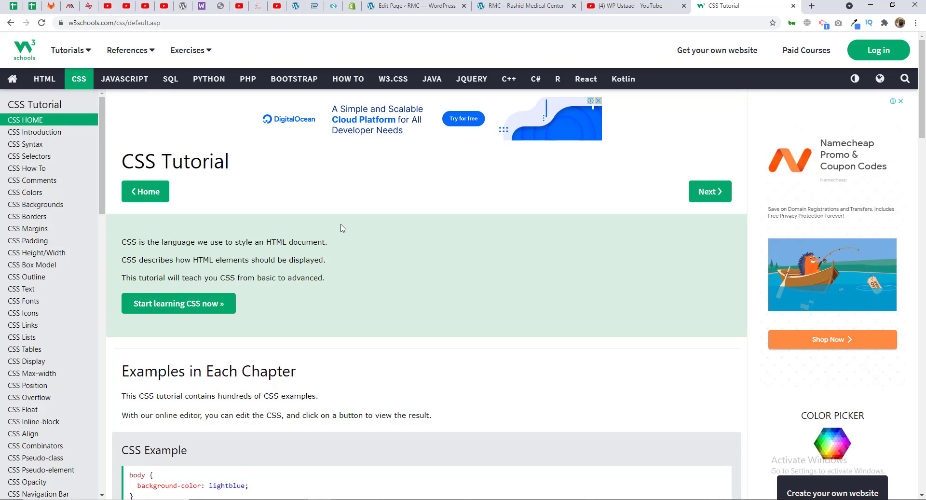
scroll(418, 214, "down", 7)
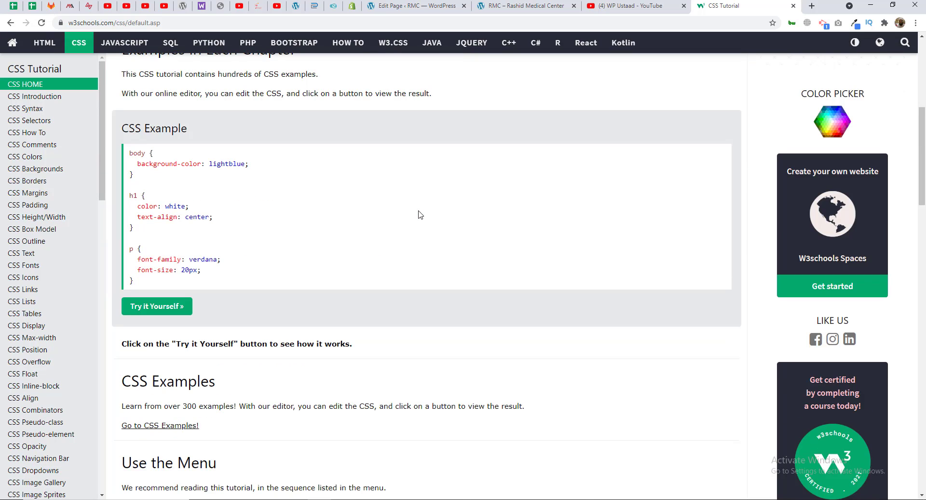
scroll(418, 213, "down", 4)
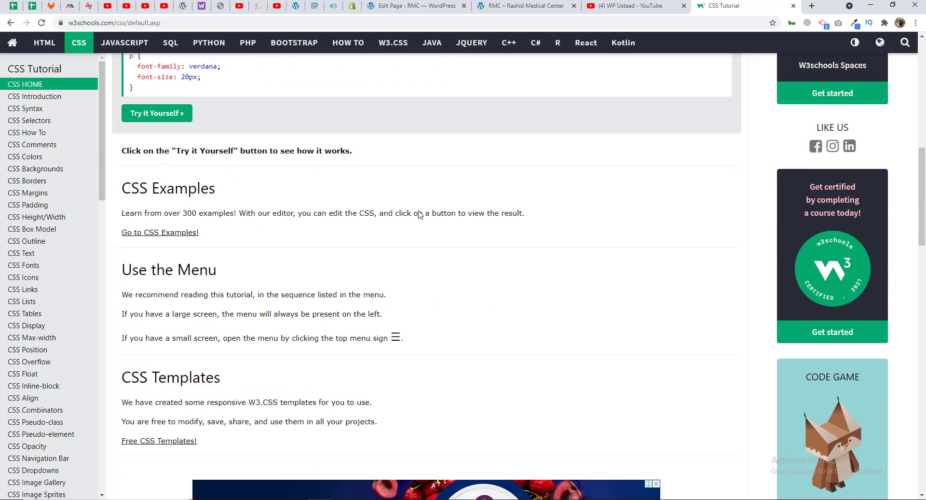
scroll(415, 208, "up", 8)
Return to the edit screen of the Tests page and close its Page Settings window.
left_click(538, 4)
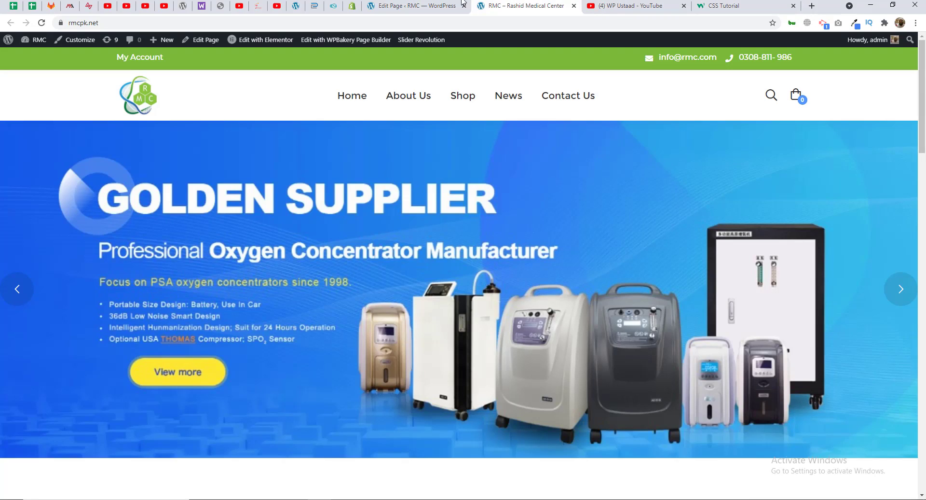
left_click(428, 5)
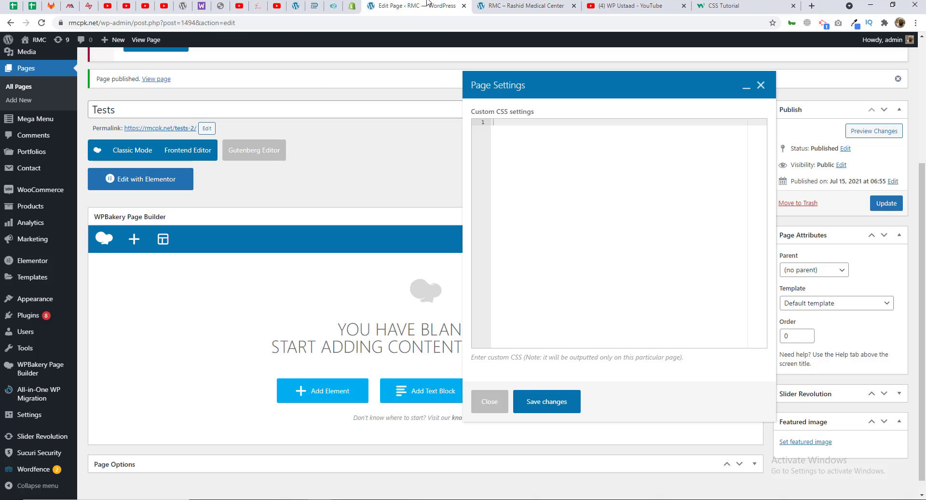
left_click(760, 86)
View the page builder in full-screen mode, exit it, and briefly open and dismiss the element picker.
left_click(719, 239)
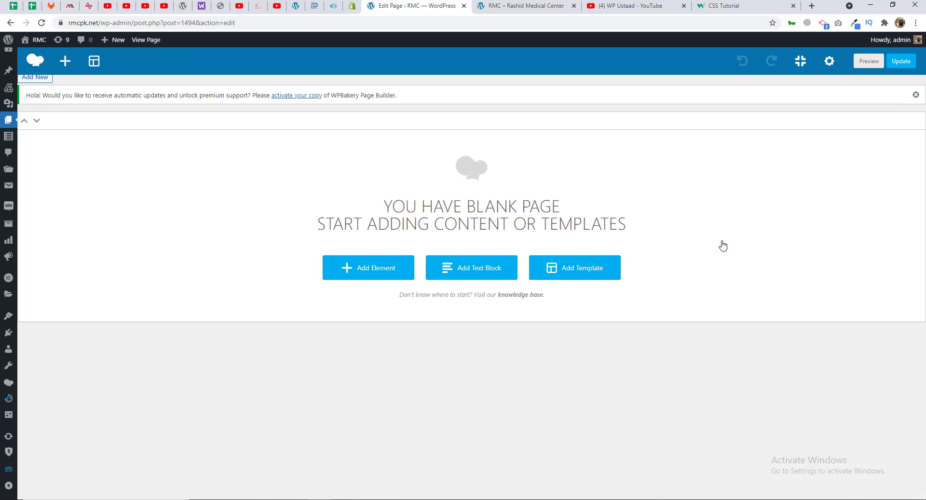
left_click(801, 60)
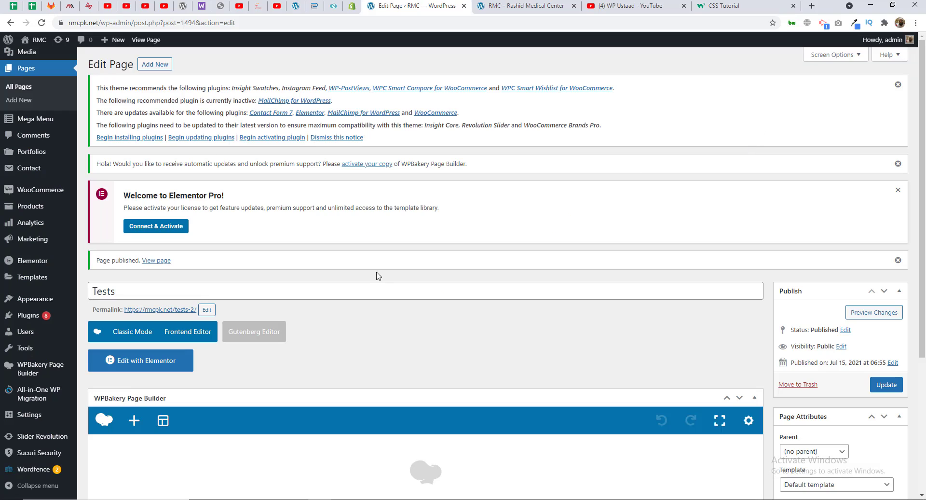
scroll(375, 278, "down", 4)
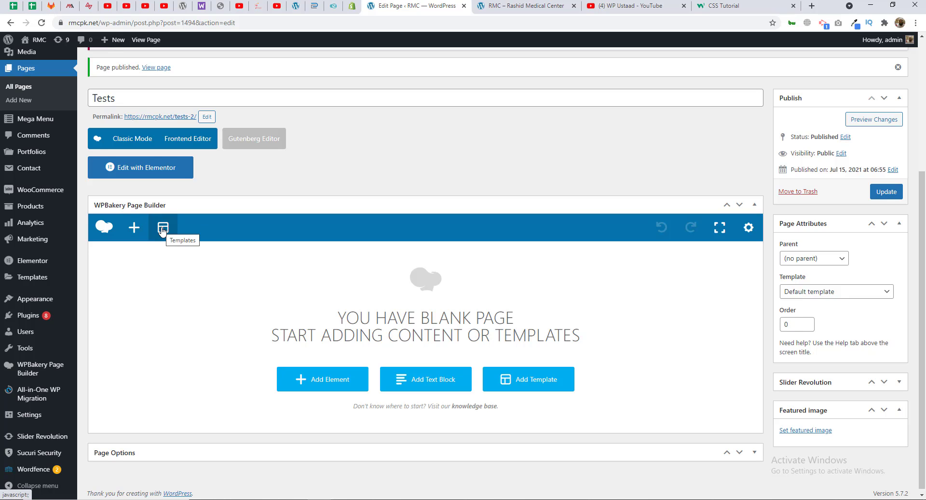
left_click(134, 228)
key("Escape")
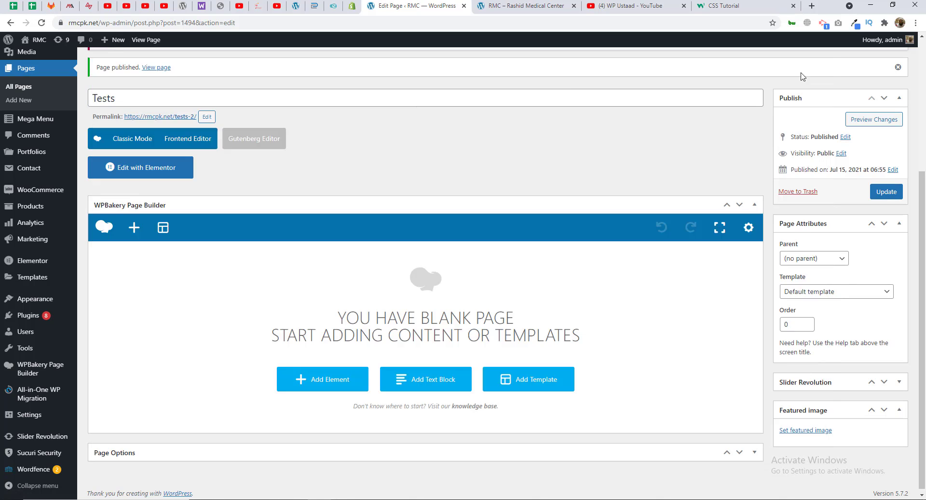
Visit the WPBakery website through the builder's logo, look at its home page, and close it.
left_click(107, 230)
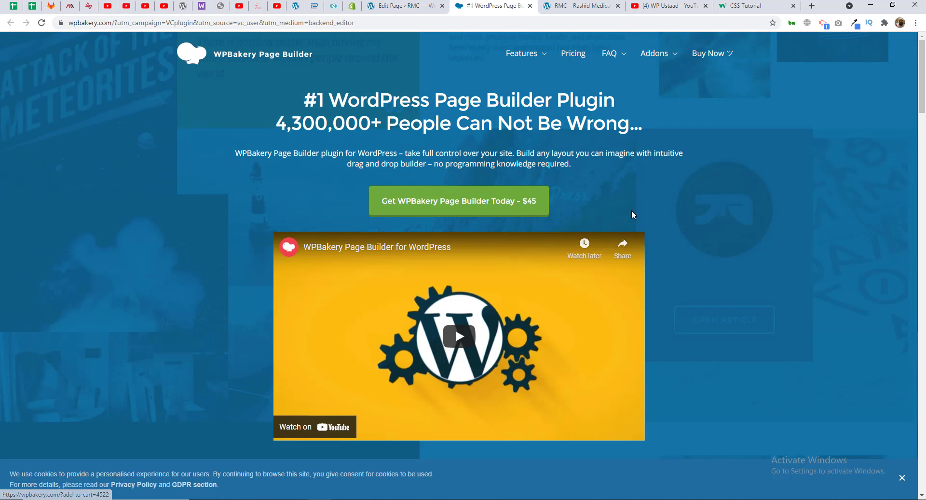
scroll(632, 212, "down", 3)
scroll(632, 212, "up", 3)
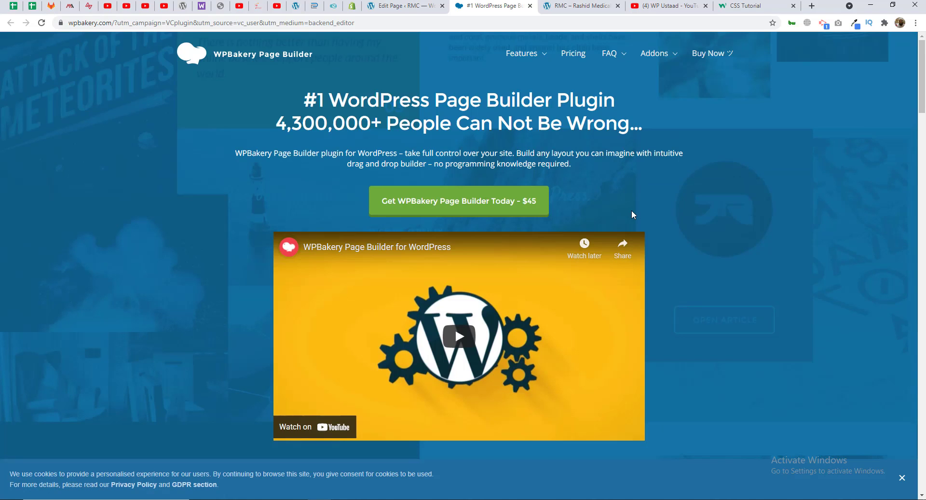
left_click(530, 5)
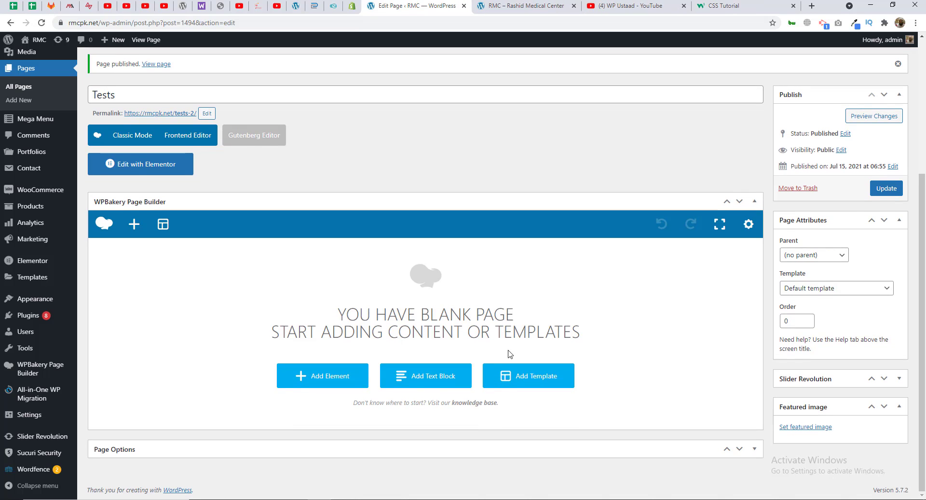
Open the Templates window, view the My Templates options, and close it.
left_click(548, 377)
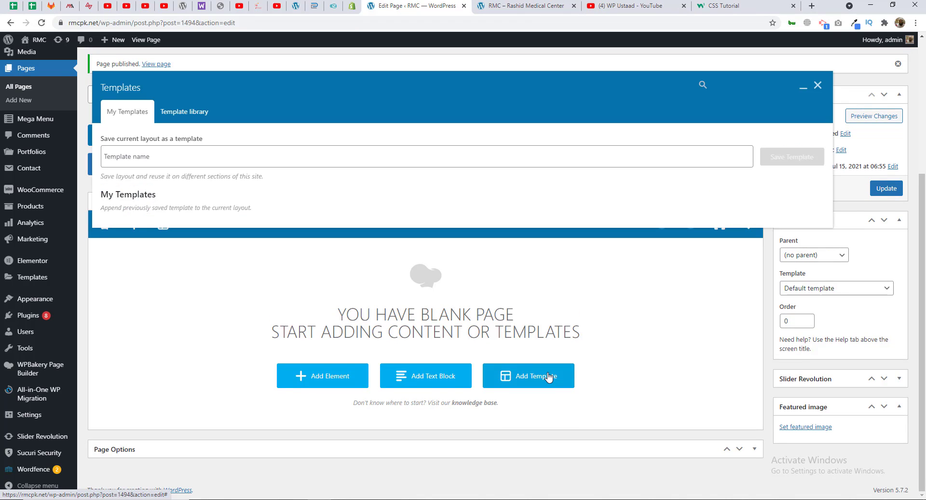
left_click(817, 84)
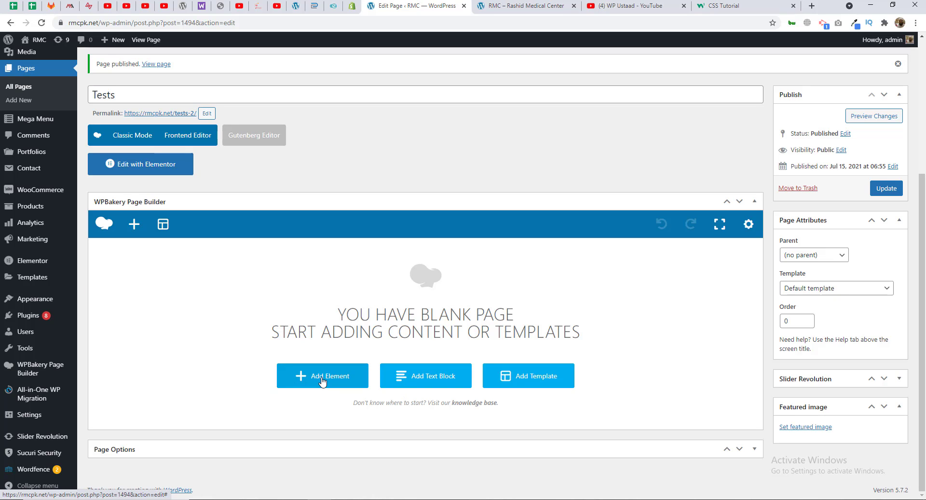
Add a text block to the blank page and delete the row that contains it.
left_click(413, 377)
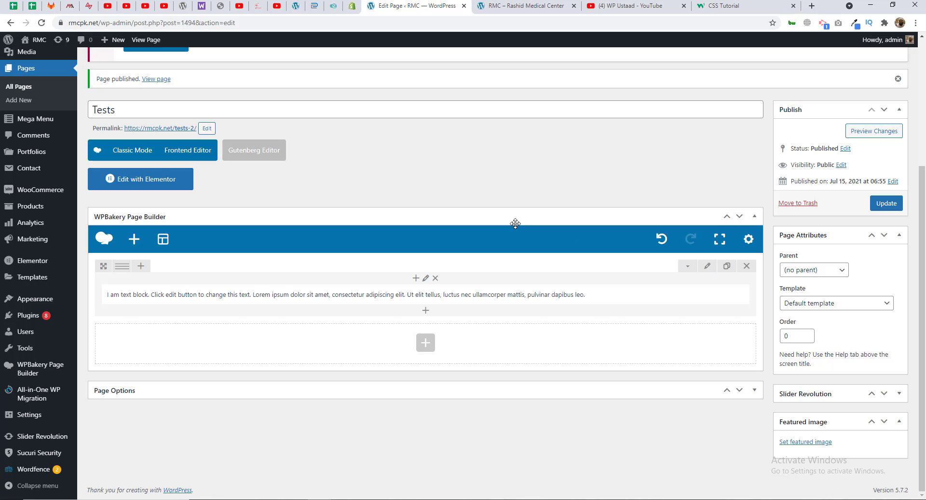
mouse_move(436, 301)
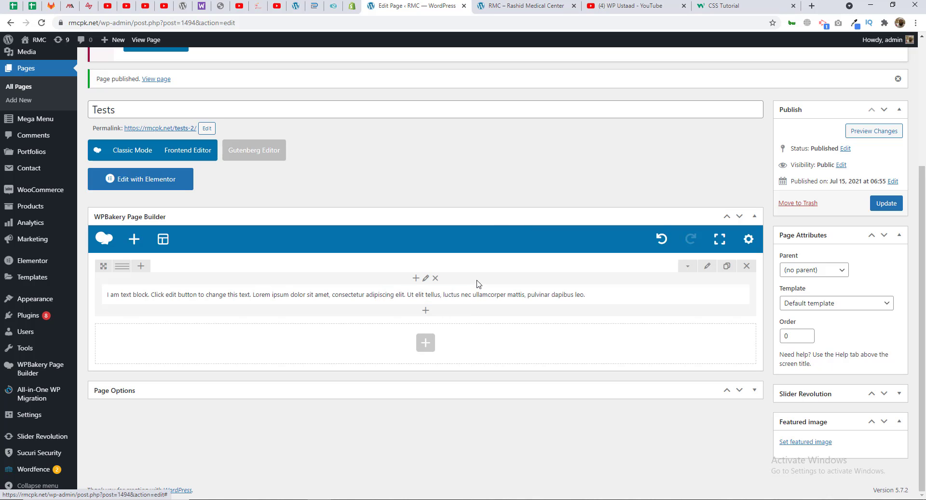
left_click(463, 294)
left_click(744, 266)
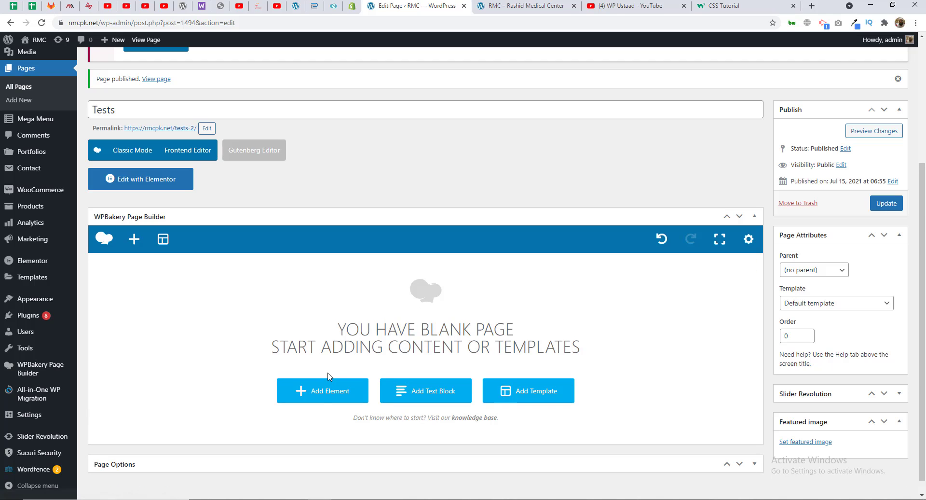
Add a Row from the Content elements to the blank page.
left_click(328, 391)
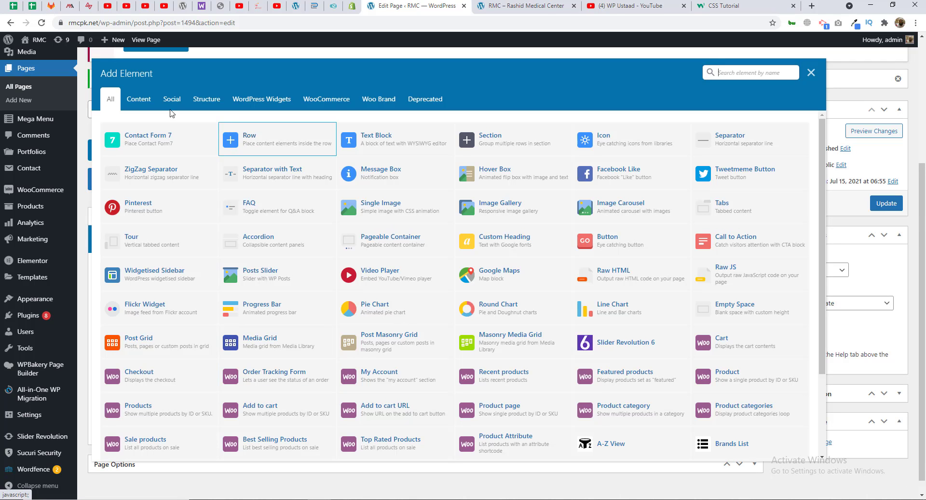
left_click(139, 99)
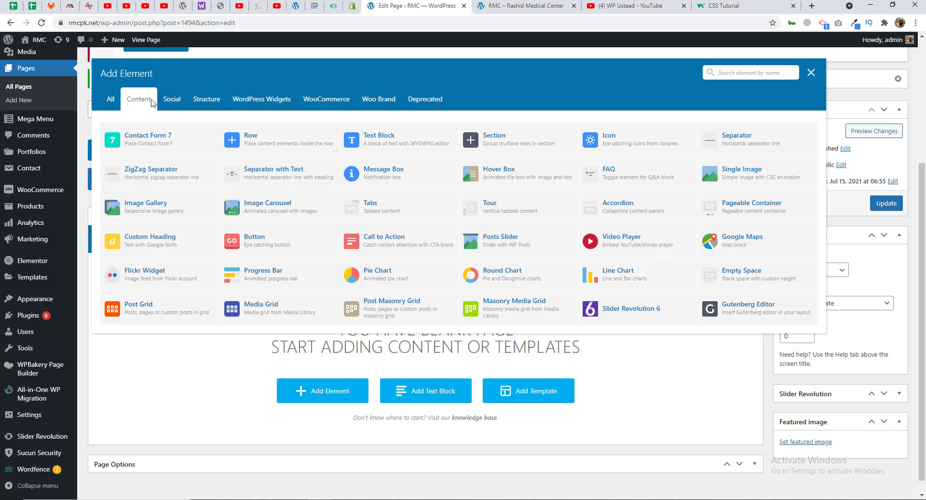
left_click(242, 138)
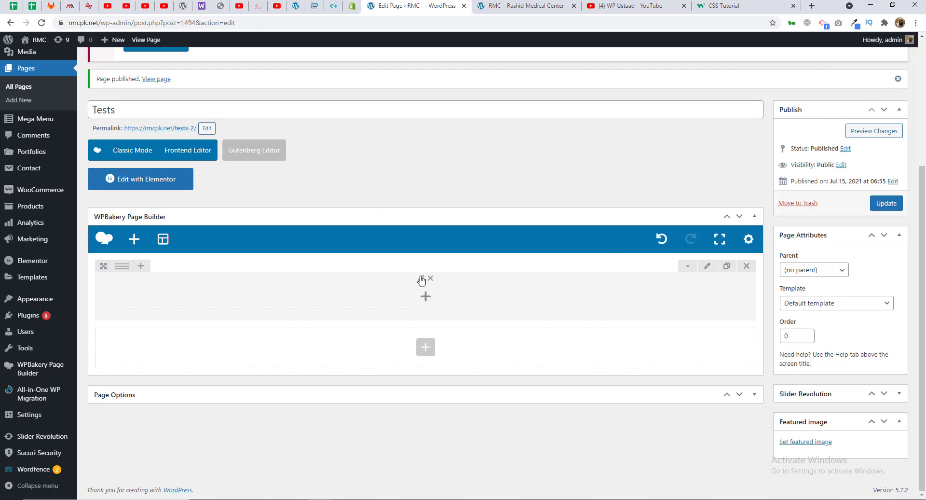
Open the new row's settings, look through the general options, and close them without changes.
left_click(708, 266)
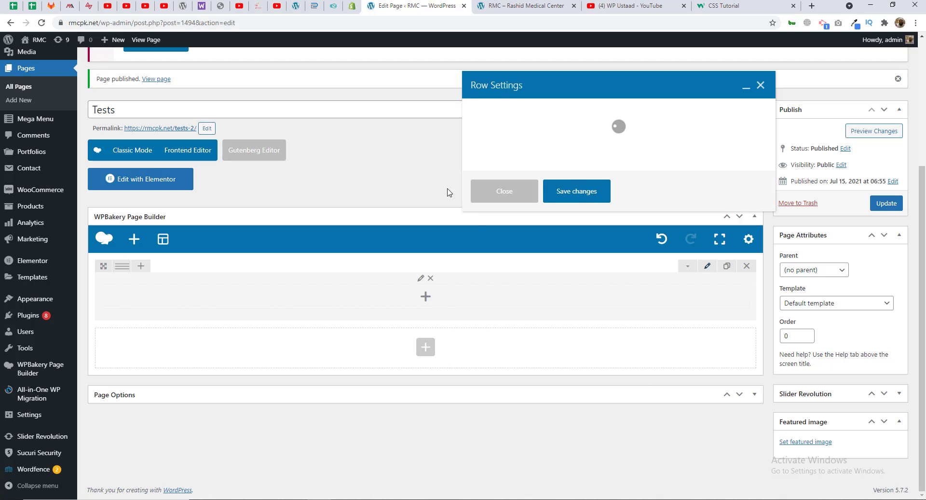
scroll(561, 239, "down", 3)
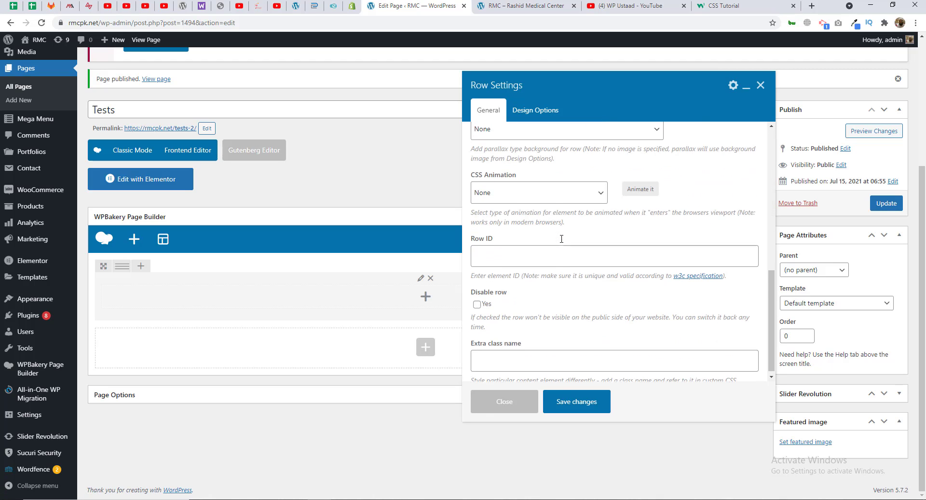
scroll(562, 241, "up", 3)
left_click(760, 85)
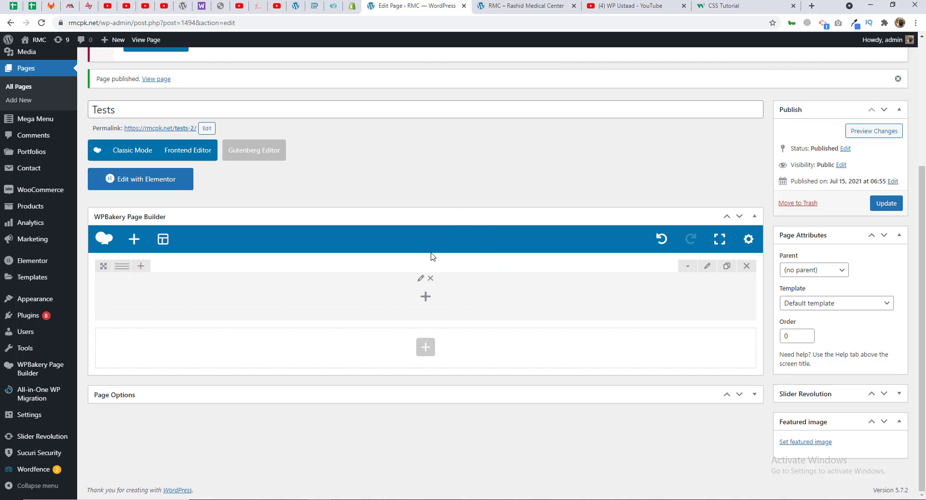
Open the column's settings, look through the general options, and close them without changes.
left_click(421, 278)
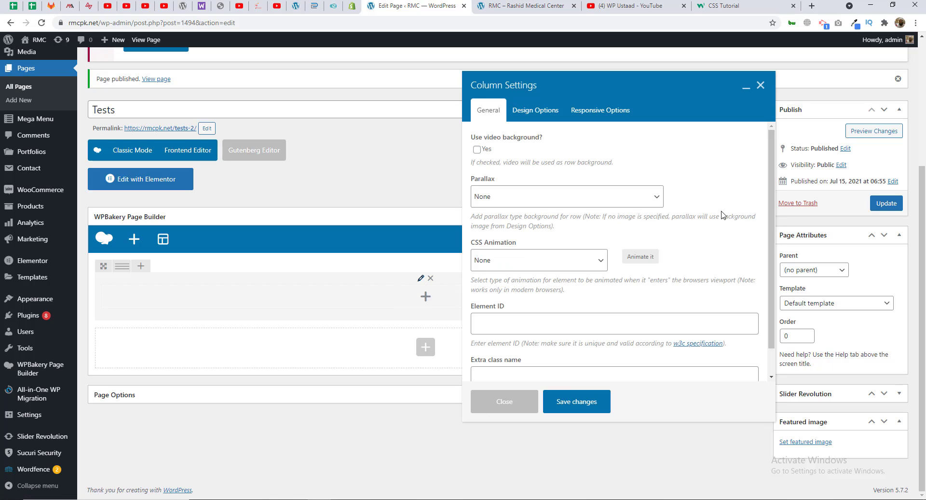
scroll(572, 251, "down", 2)
scroll(572, 251, "up", 2)
left_click(760, 84)
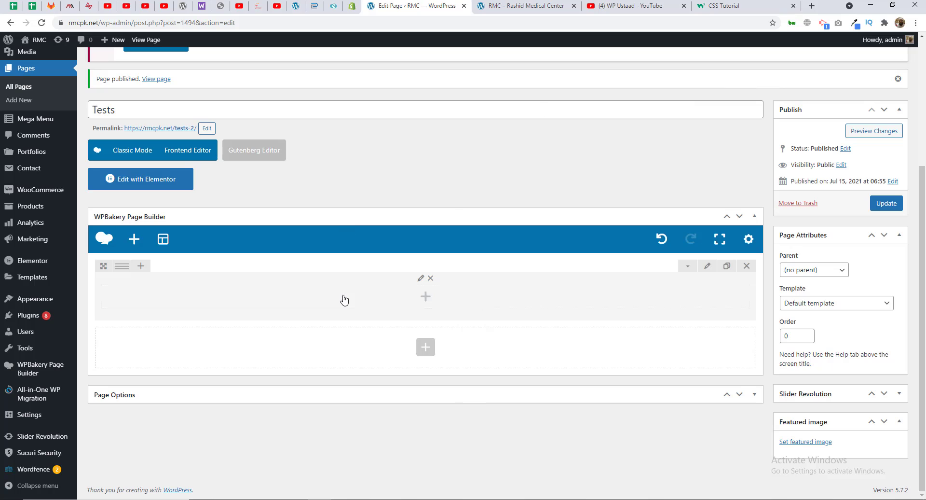
Try the predefined column layouts on the row, ending with five equal columns (1/5 + 1/5 + 1/5 + 1/5 + 1/5).
left_click(139, 266)
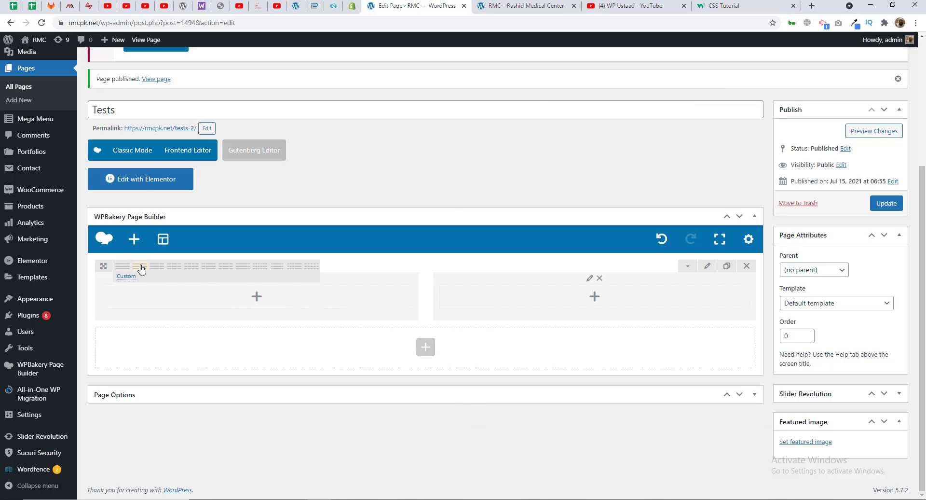
left_click(157, 268)
left_click(174, 268)
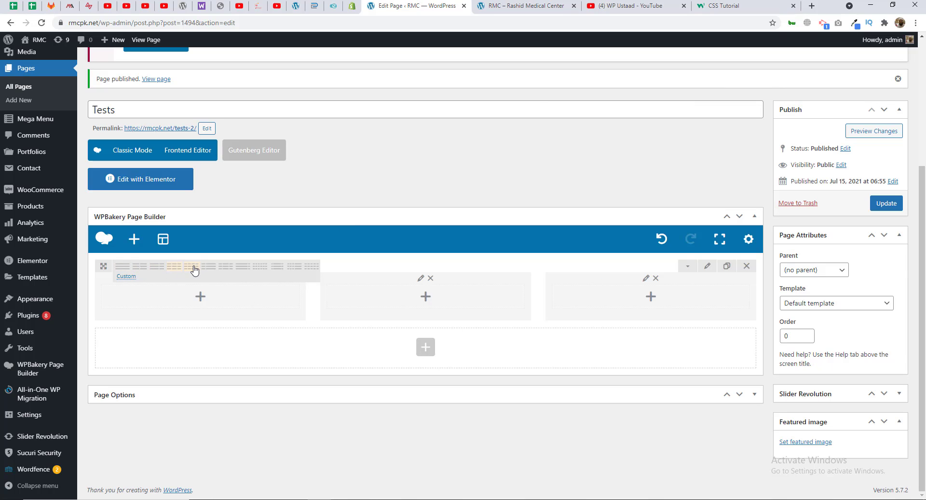
left_click(191, 268)
left_click(209, 268)
left_click(225, 268)
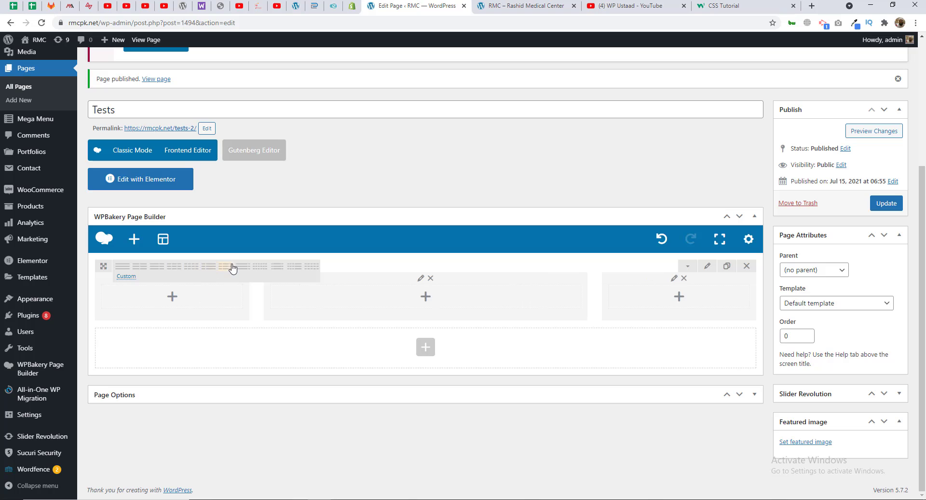
left_click(263, 268)
left_click(278, 268)
left_click(295, 267)
left_click(311, 268)
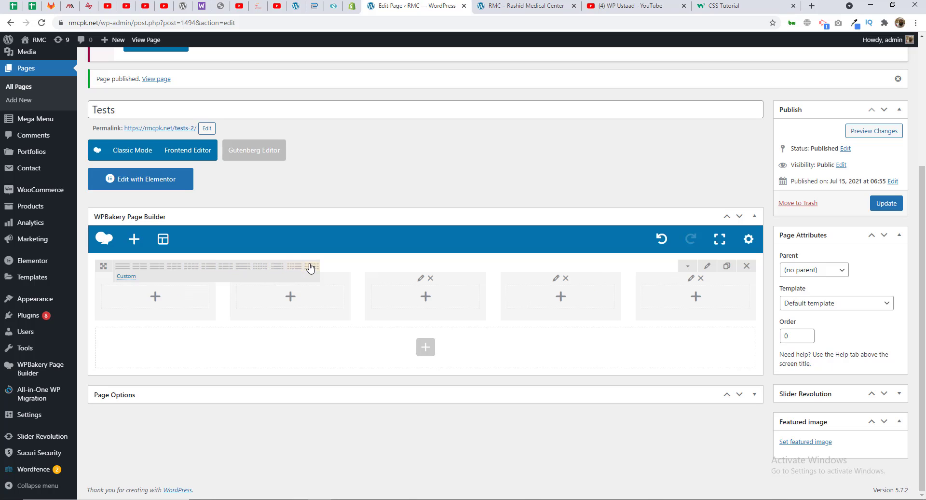
Apply the custom column layout 1/5 + 1/5 + 1/5 + 1/5 + 1/4 to the row and close the layout settings.
left_click(122, 270)
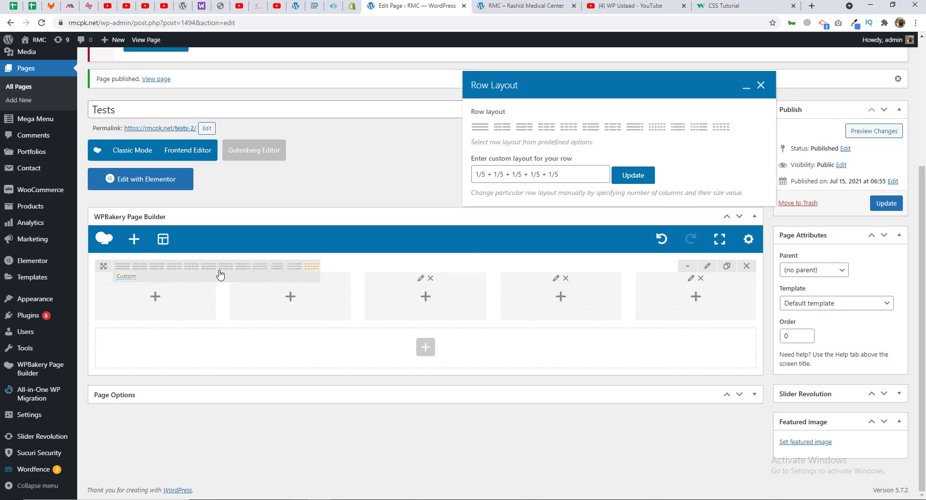
triple_click(579, 173)
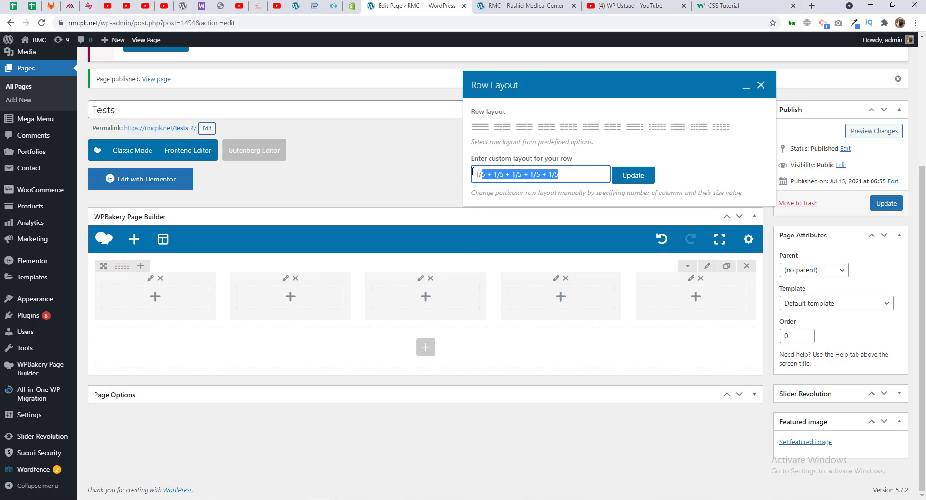
left_click(578, 175)
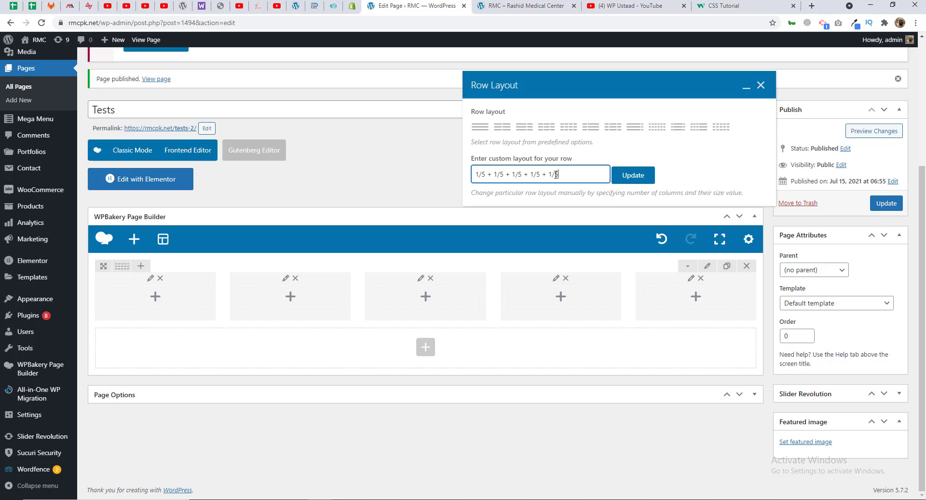
type("4")
left_click(632, 177)
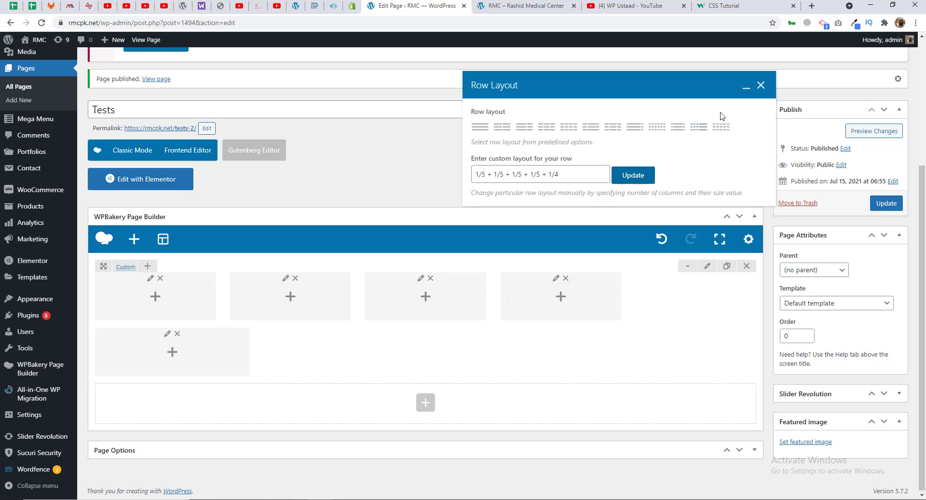
left_click(760, 85)
Delete the multi-column row and add a new single-column Row containing a Text Block.
left_click(745, 265)
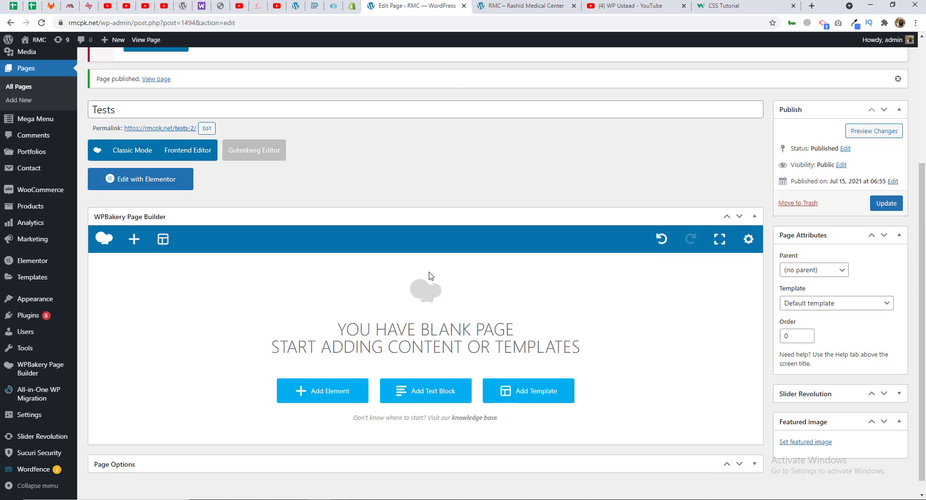
left_click(334, 392)
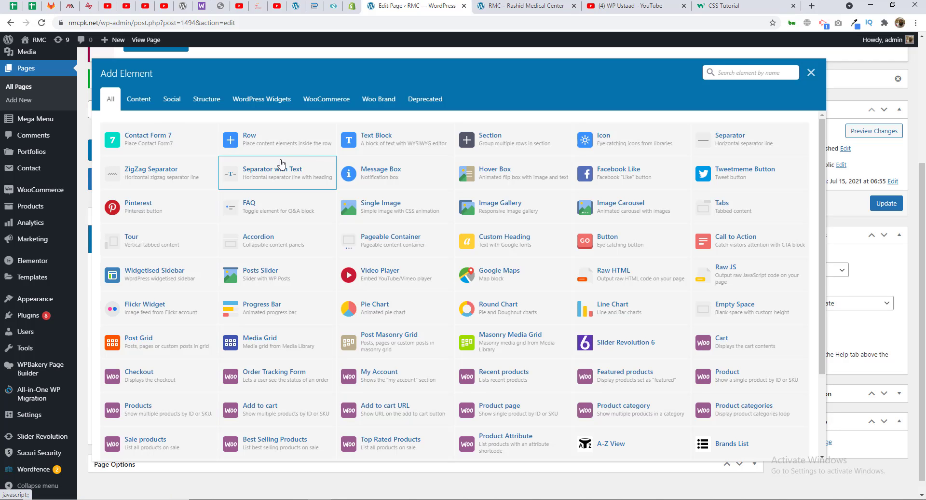
left_click(250, 134)
left_click(446, 291)
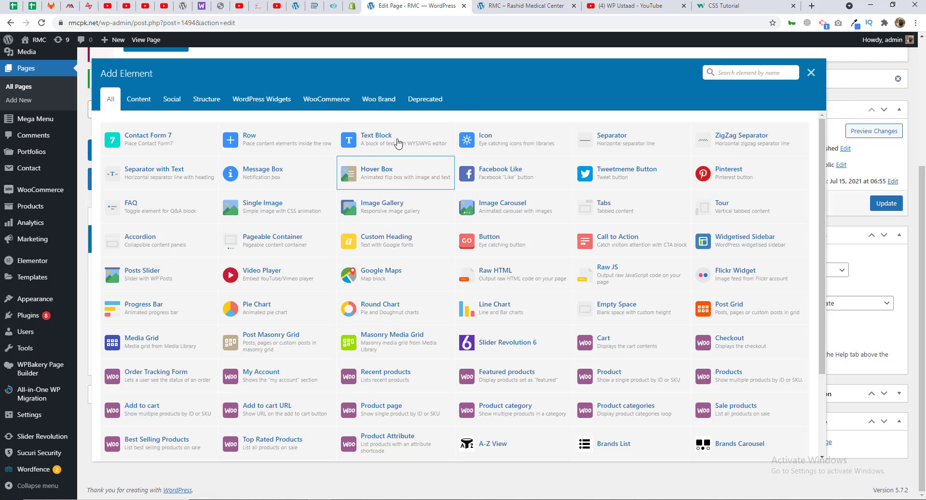
left_click(396, 137)
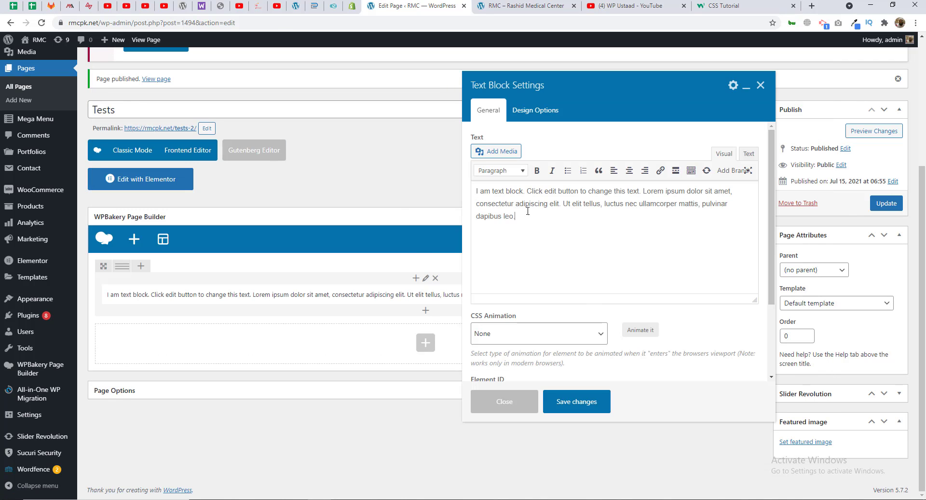
Look through the text block's general options and set its CSS animation to bounceInDown.
scroll(566, 292, "down", 2)
left_click(566, 293)
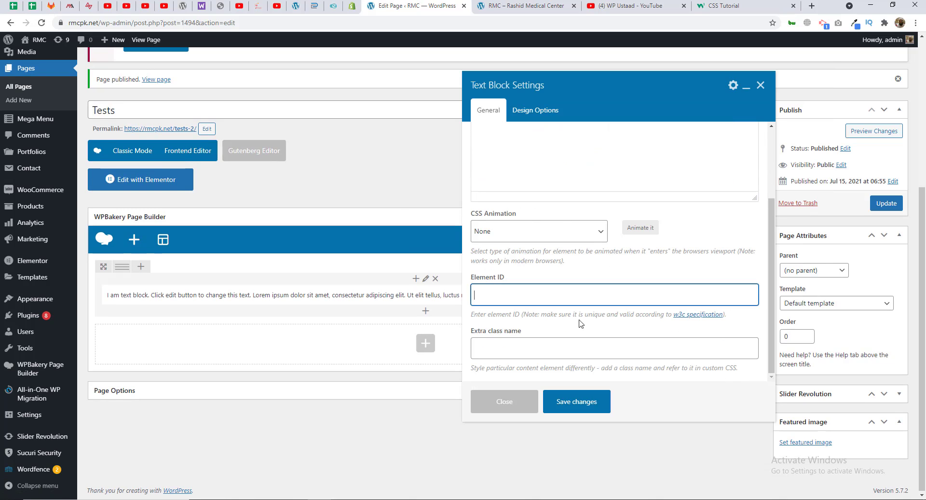
left_click(536, 339)
scroll(521, 338, "up", 2)
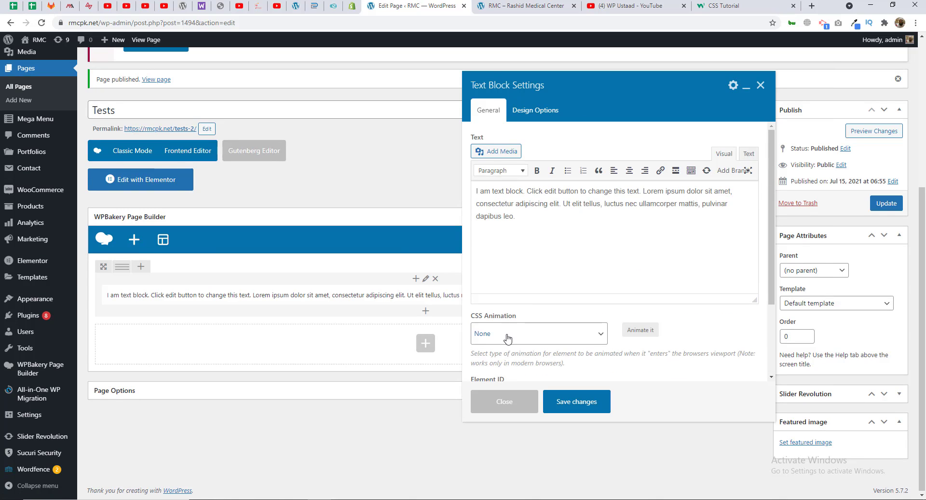
left_click(508, 333)
left_click(501, 200)
left_click(522, 332)
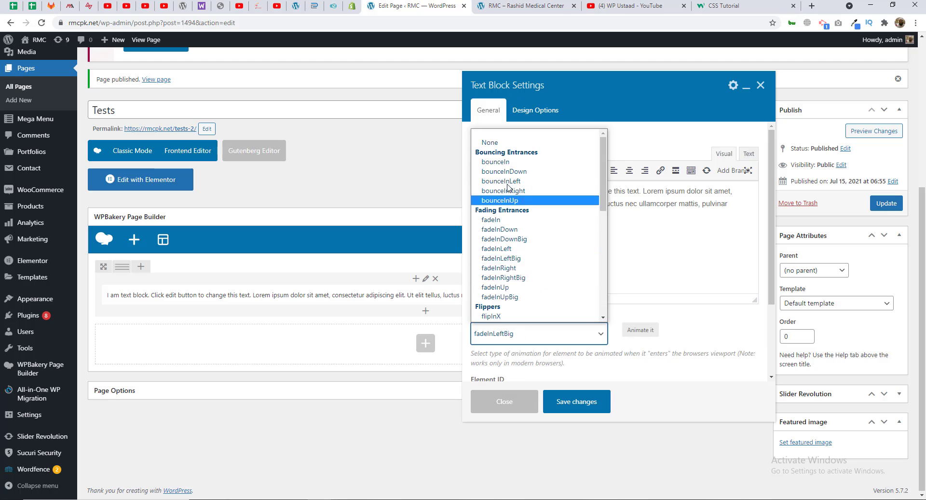
left_click(504, 172)
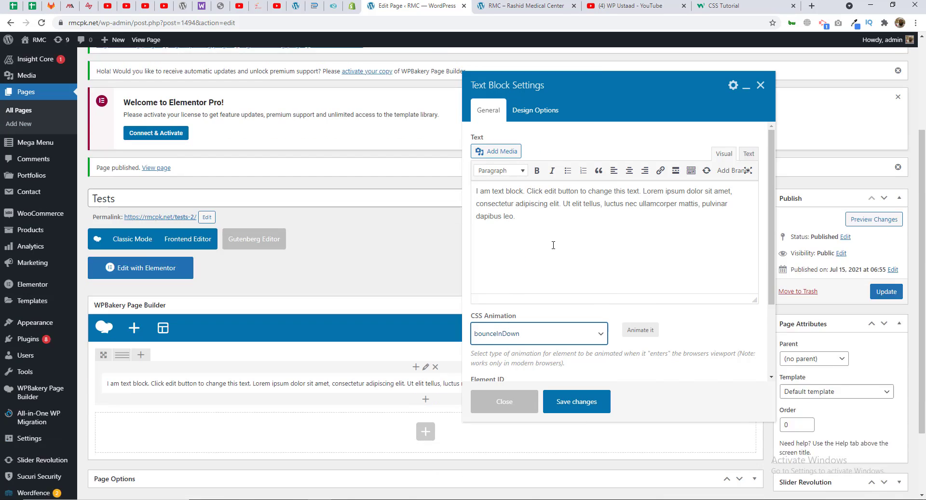
scroll(615, 220, "down", 1)
scroll(614, 220, "down", 2)
scroll(615, 220, "up", 2)
Make the text block's entire placeholder text bold and save the element's changes.
left_click_drag(538, 256, 469, 187)
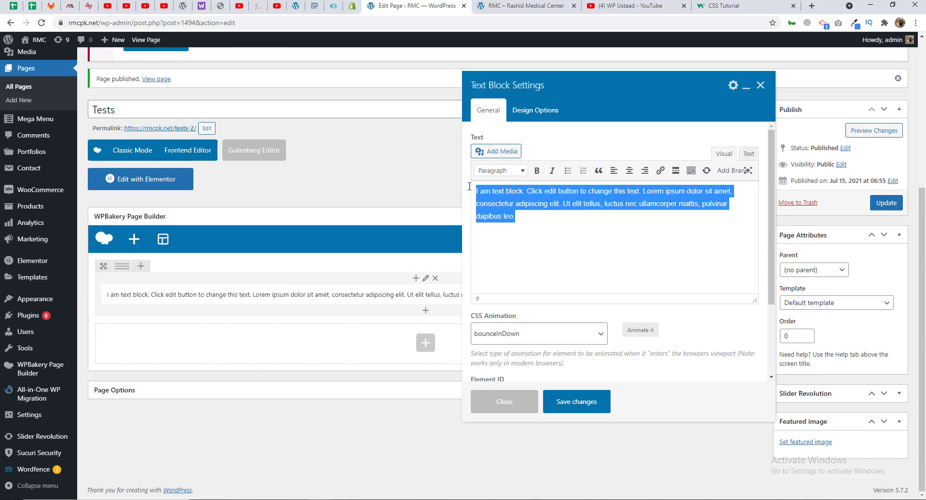
left_click(745, 158)
left_click(569, 234)
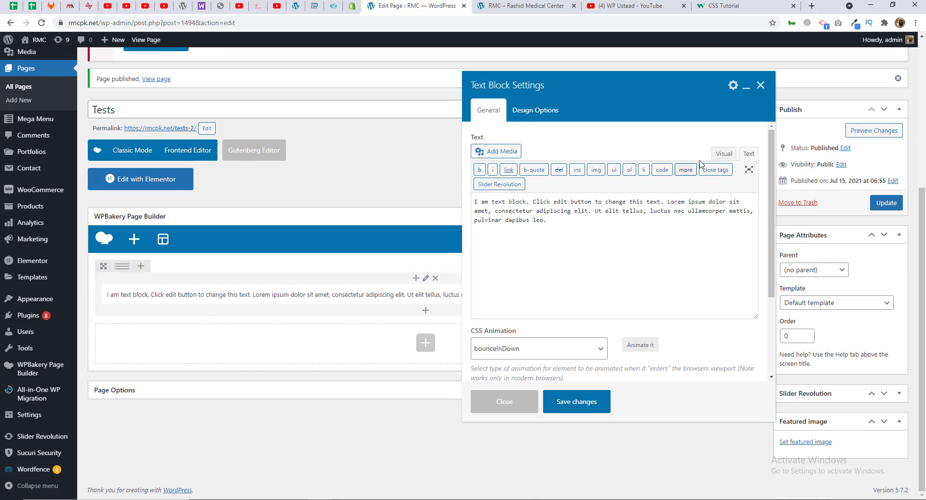
left_click(716, 152)
left_click_drag(568, 217, 494, 164)
left_click(537, 171)
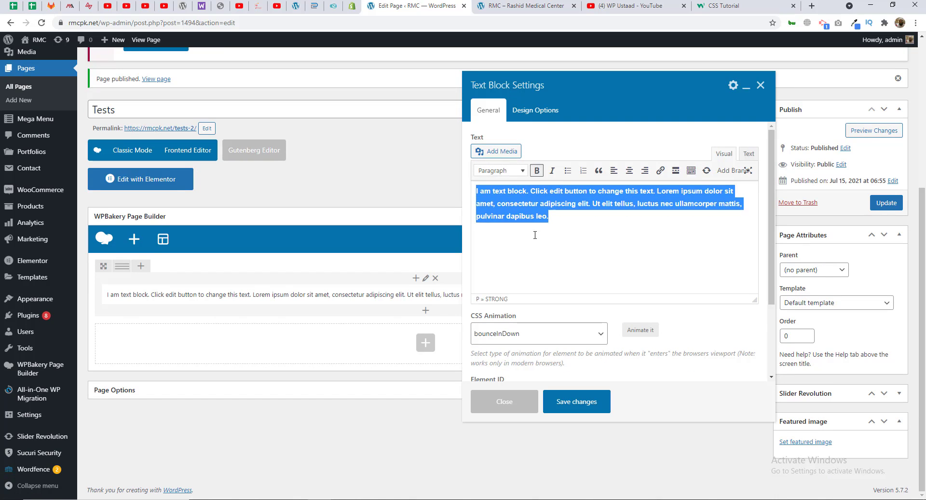
left_click(539, 216)
scroll(539, 368, "down", 2)
left_click(596, 402)
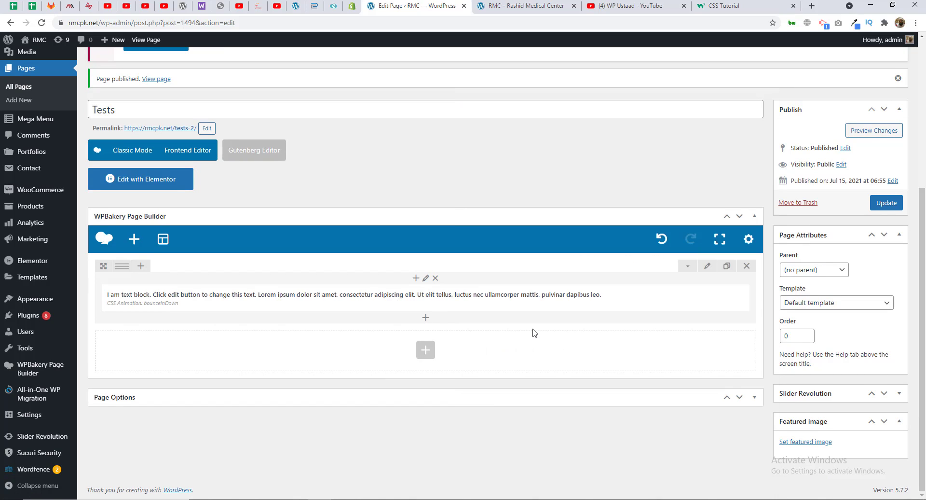
Update the Tests page and open its public view in a new tab to check the text block.
left_click(878, 205)
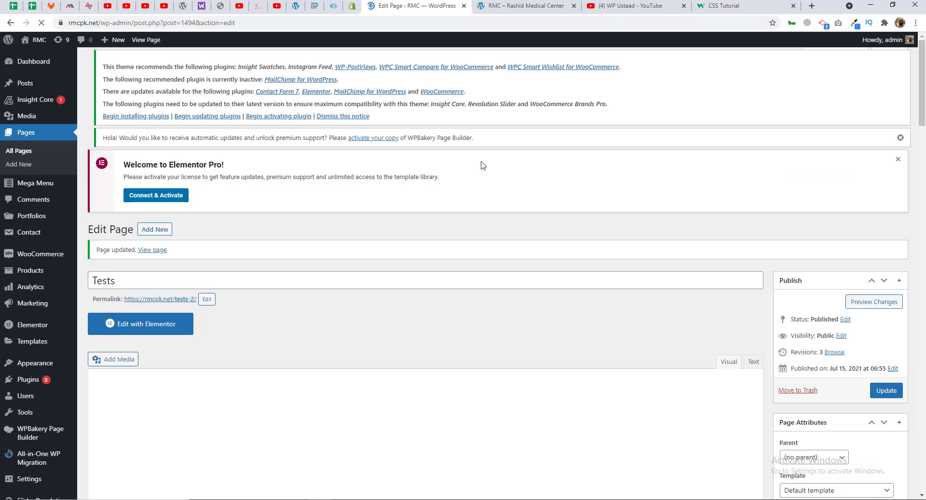
scroll(483, 165, "down", 1)
left_click(523, 6)
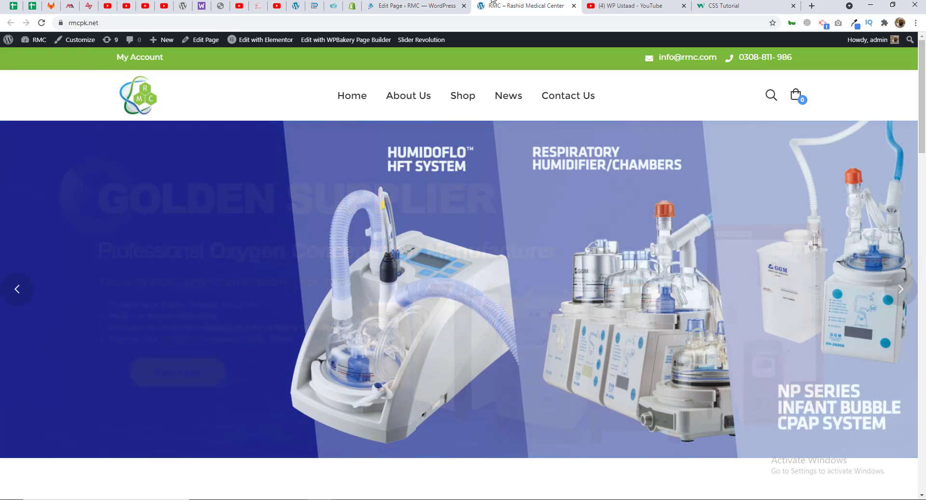
left_click(407, 6)
middle_click(146, 40)
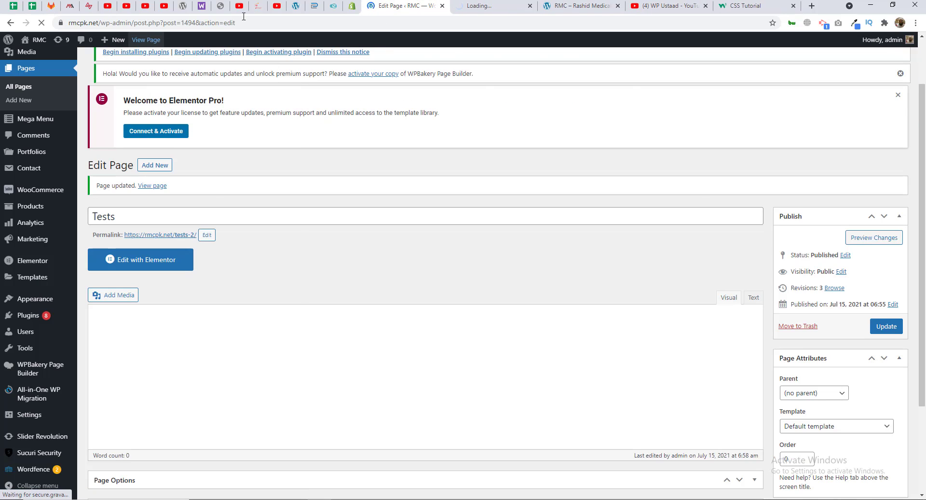
left_click(528, 2)
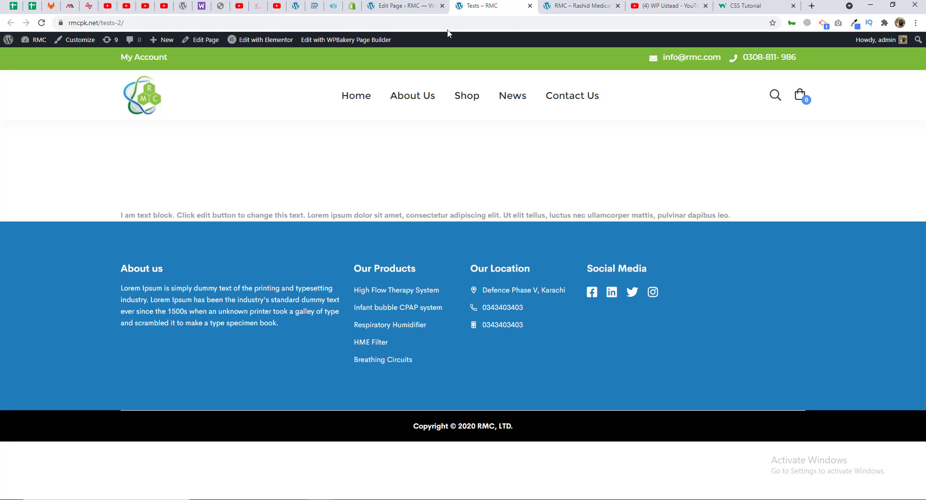
triple_click(443, 211)
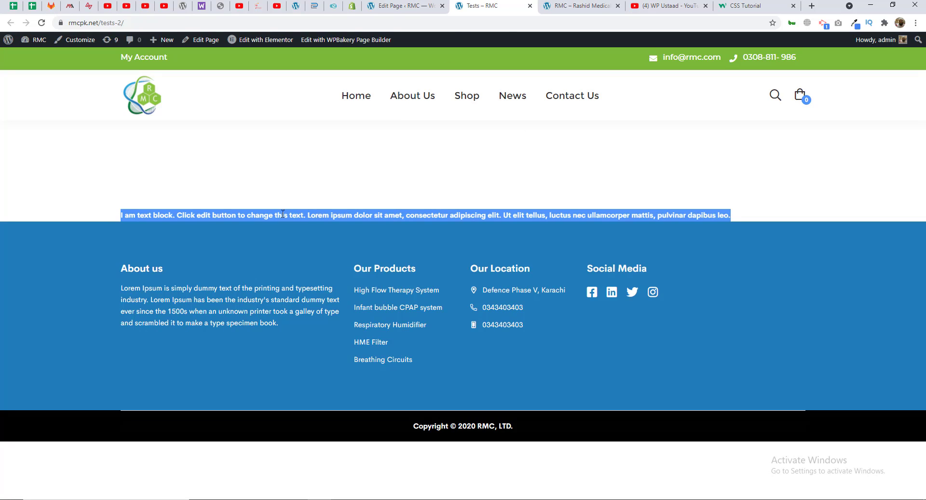
Return to the page editor and collapse the Revisions box.
left_click(377, 3)
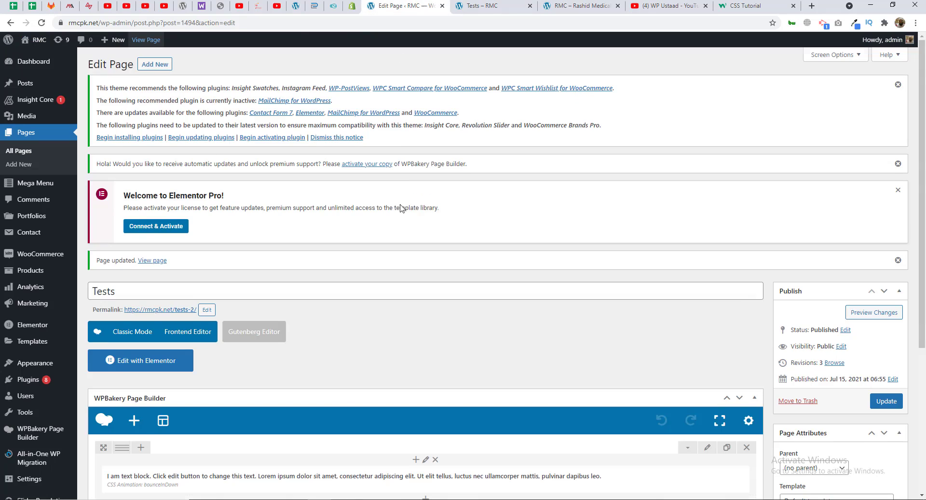
scroll(400, 204, "down", 5)
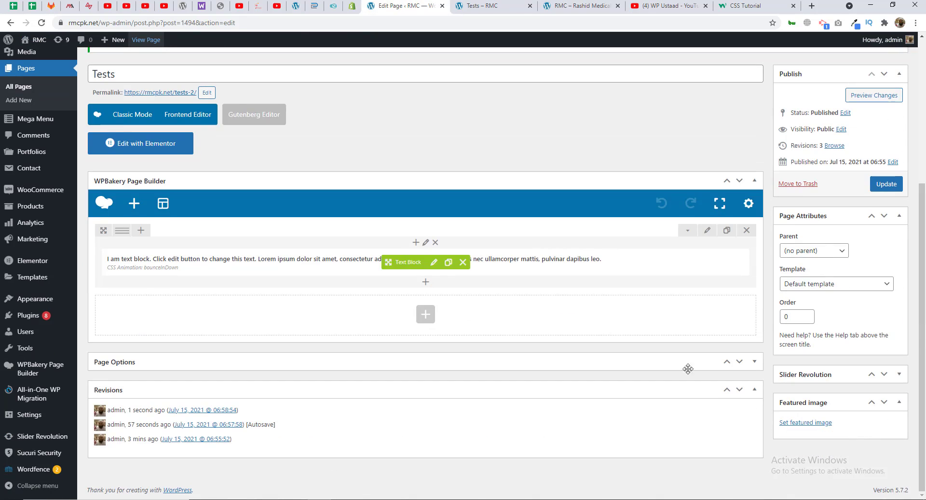
left_click(749, 389)
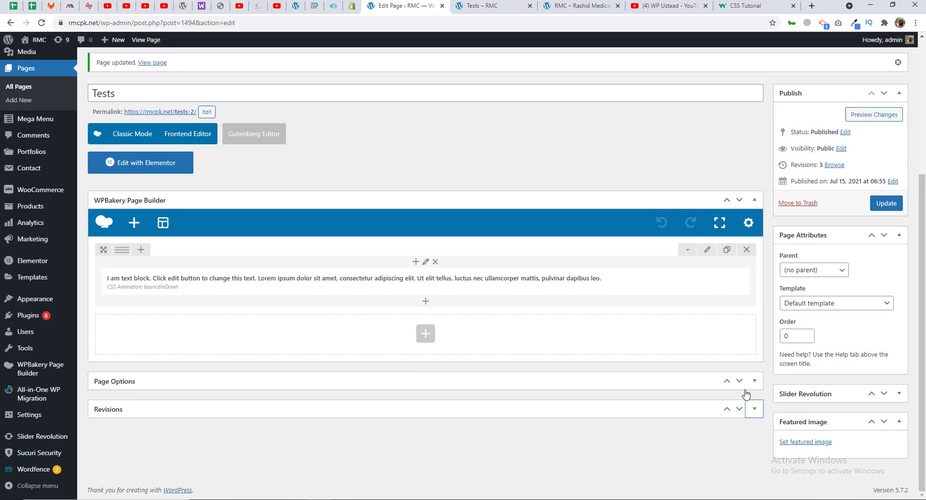
Go through the row's general settings, turn on Disable row, and save the changes.
left_click(707, 249)
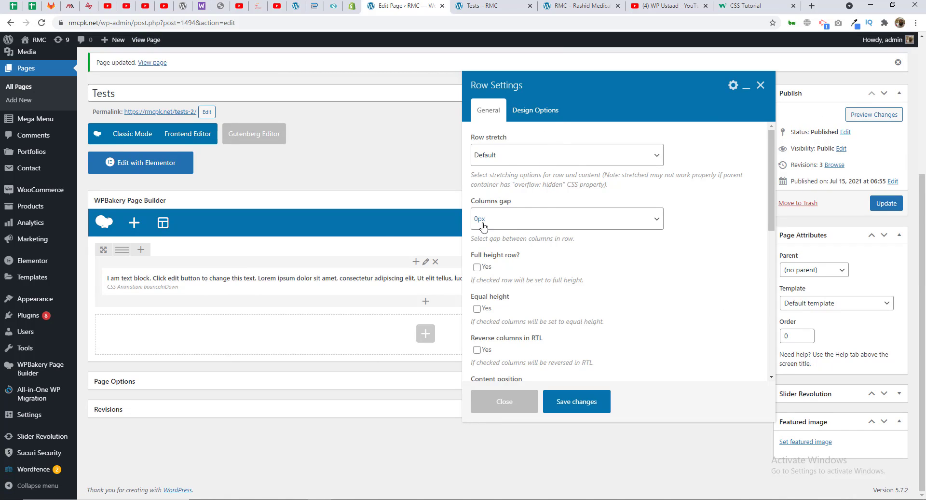
scroll(516, 234, "down", 1)
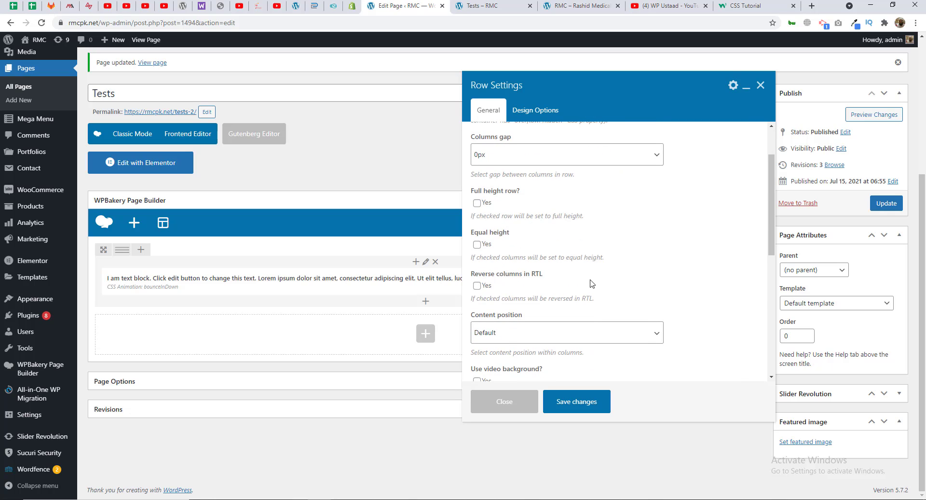
scroll(592, 283, "down", 2)
scroll(578, 259, "down", 2)
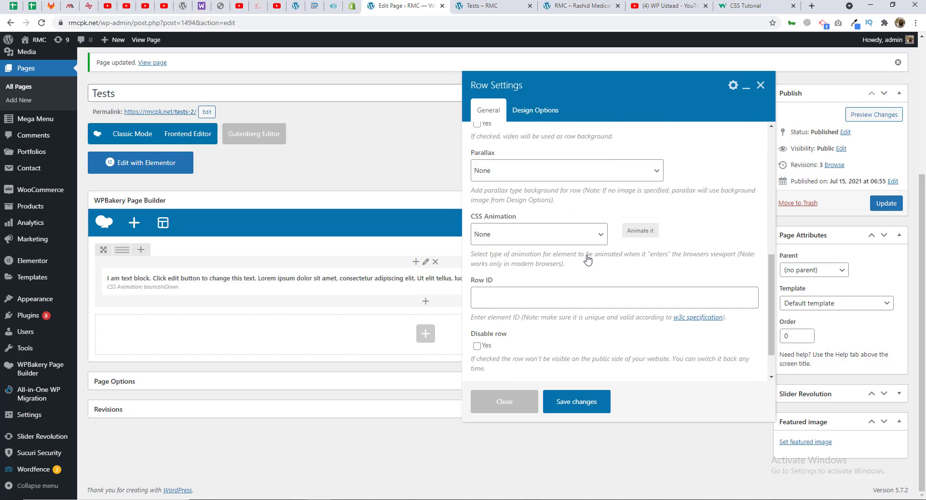
scroll(550, 265, "down", 1)
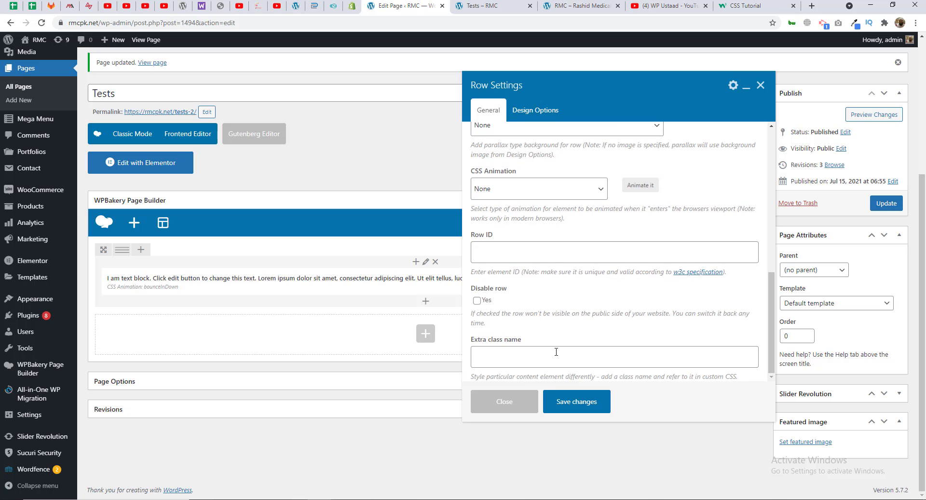
left_click(477, 302)
left_click(589, 403)
Reopen the row's settings and turn off Disable row.
left_click(707, 253)
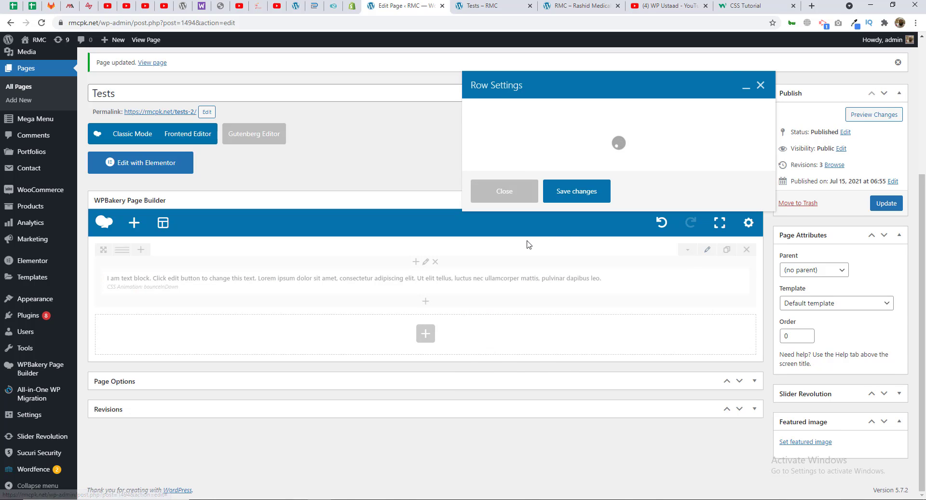
scroll(520, 270, "down", 4)
left_click(477, 292)
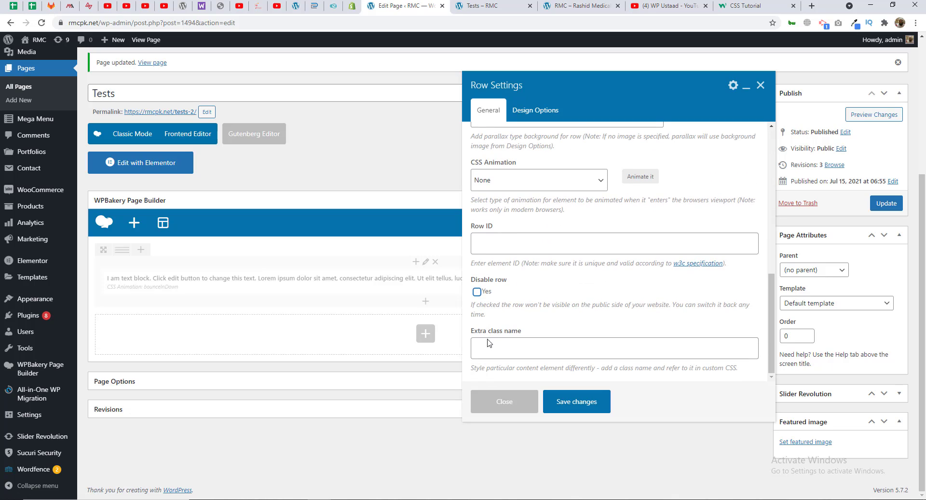
left_click(498, 343)
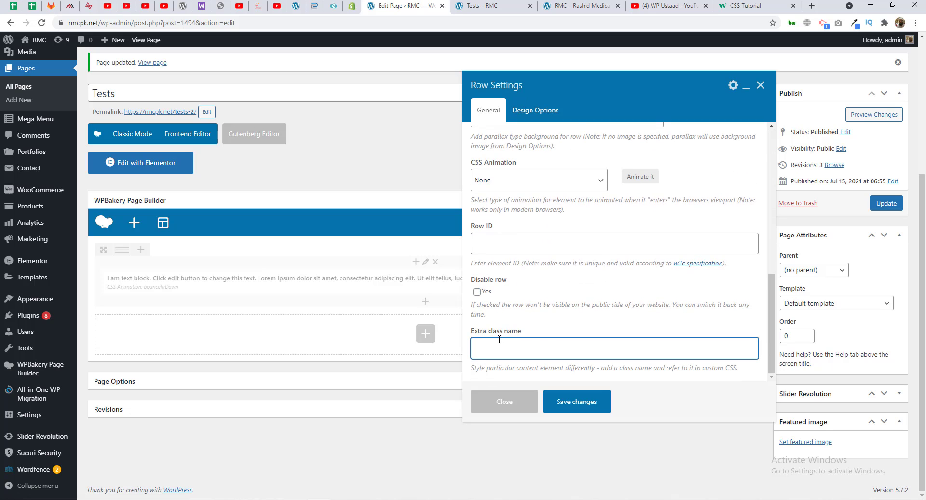
Set the row's CSS animation to fadeIn.
scroll(513, 250, "up", 4)
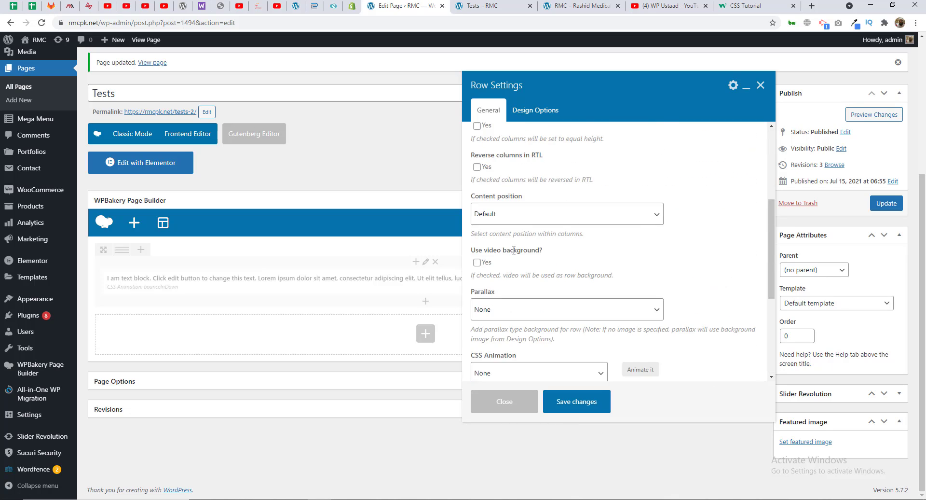
scroll(496, 251, "down", 3)
left_click(497, 245)
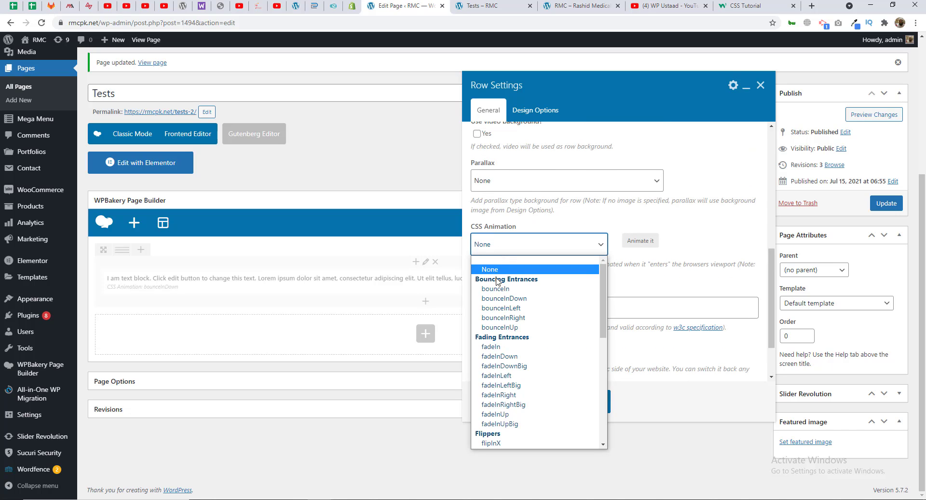
left_click(502, 346)
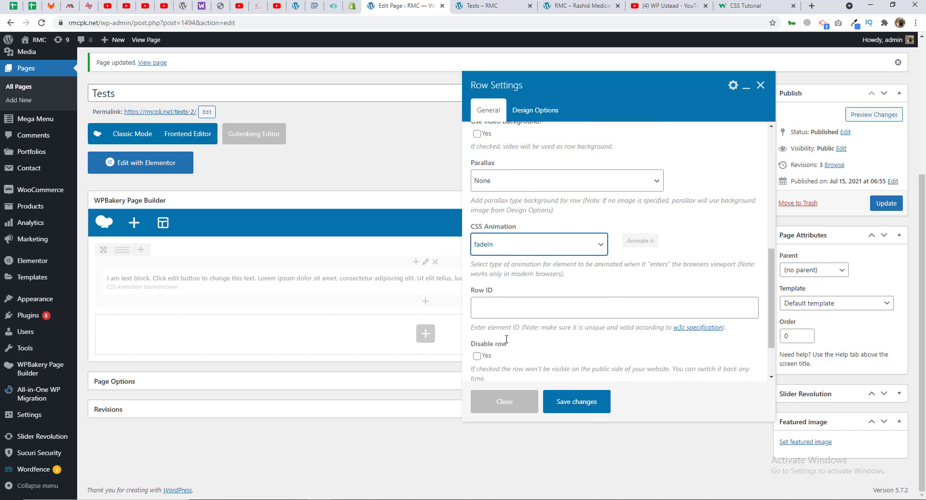
scroll(554, 245, "up", 5)
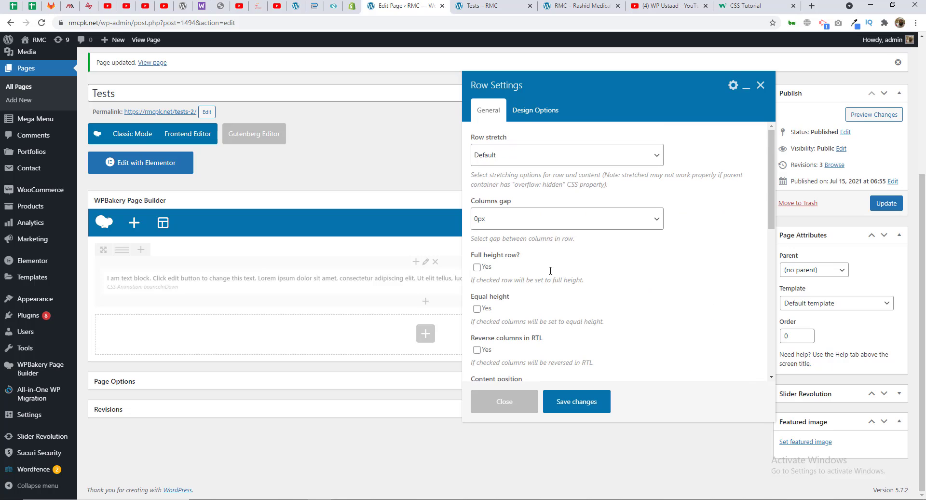
Look through the row's available Row stretch options without changing the current choice.
scroll(551, 270, "up", 4)
left_click(510, 155)
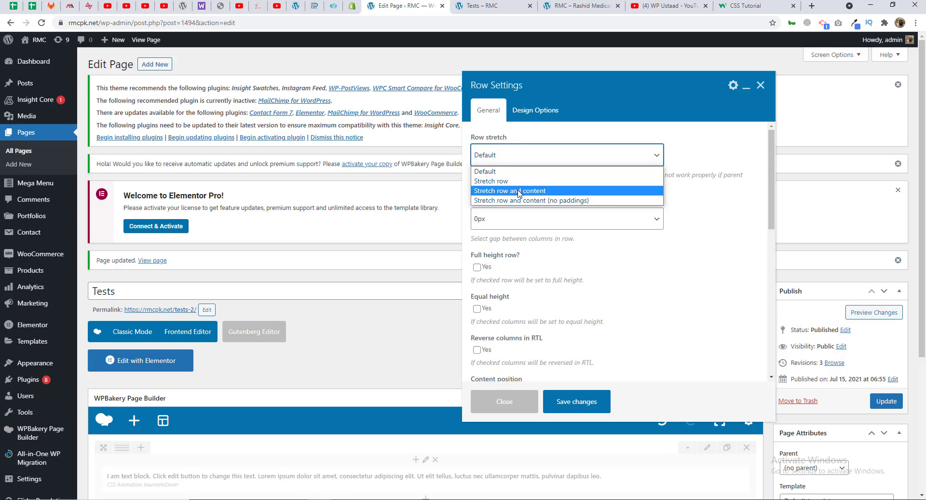
left_click(558, 137)
In the row's design options, set the top and bottom padding to 50px.
left_click(530, 110)
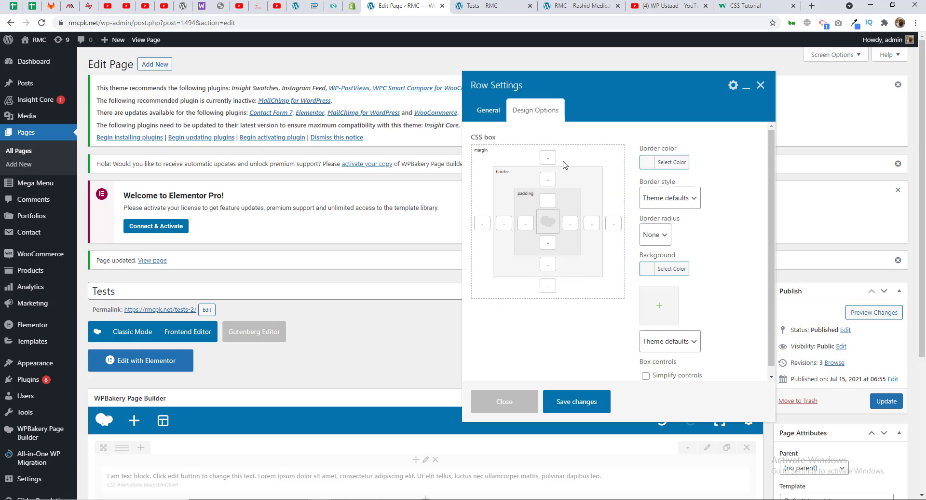
left_click(550, 202)
type("50px")
key("Tab")
left_click(554, 238)
scroll(652, 306, "down", 1)
Set the row's background color to the red preset swatch.
left_click(675, 269)
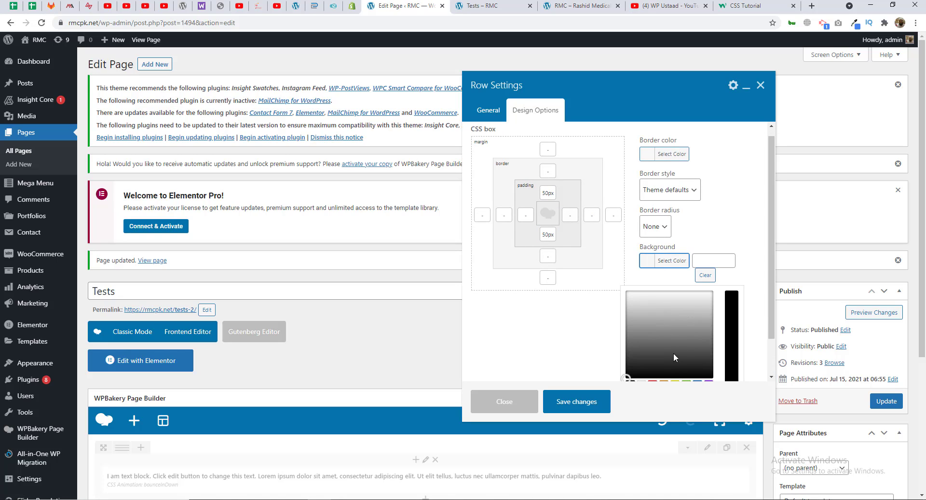
scroll(674, 352, "down", 1)
left_click(652, 341)
left_click(485, 306)
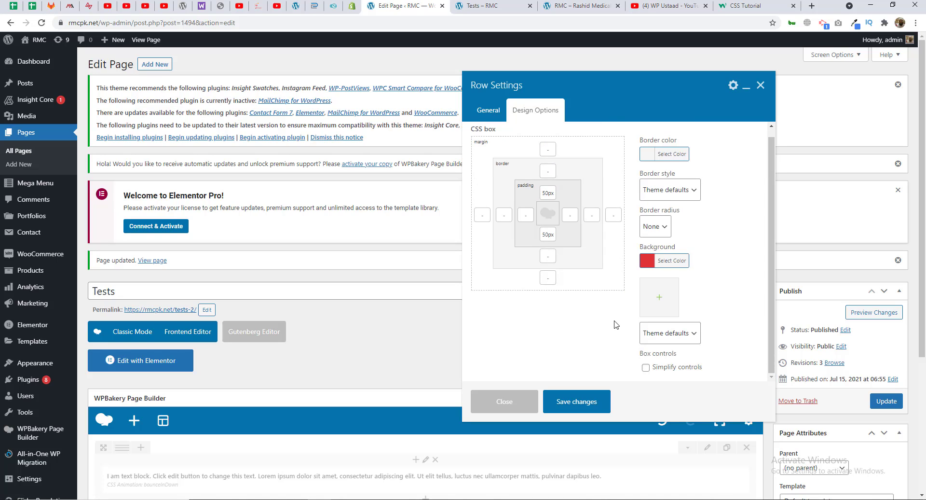
Apply the 50px padding to the row's left and right sides as well, and save the row settings.
scroll(614, 325, "down", 3)
left_click(665, 368)
left_click(666, 368)
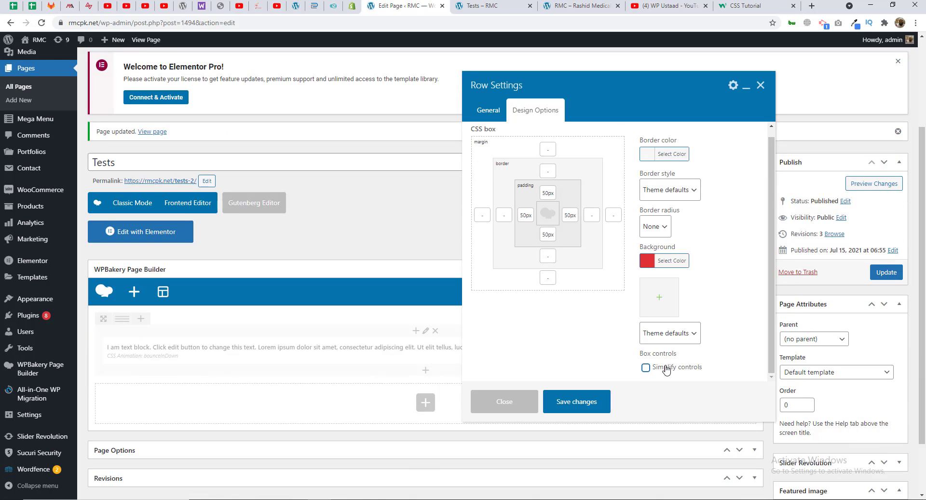
scroll(663, 272, "up", 1)
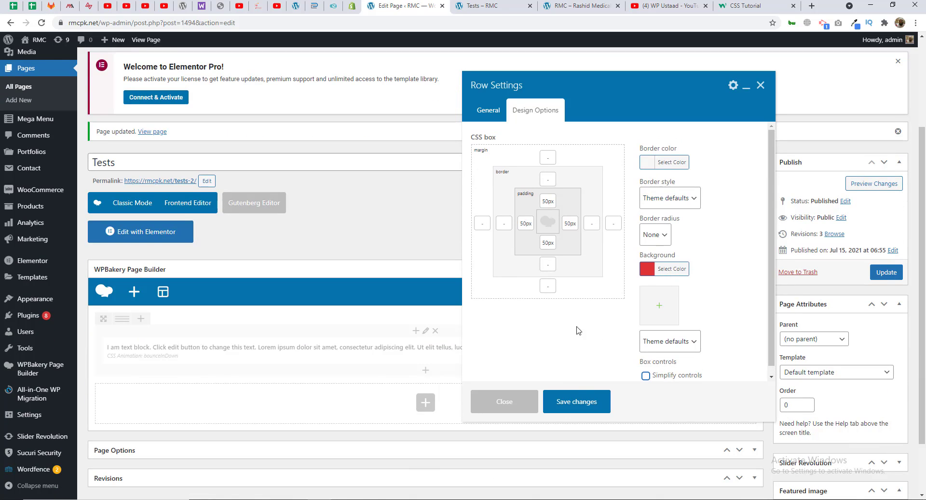
left_click(577, 401)
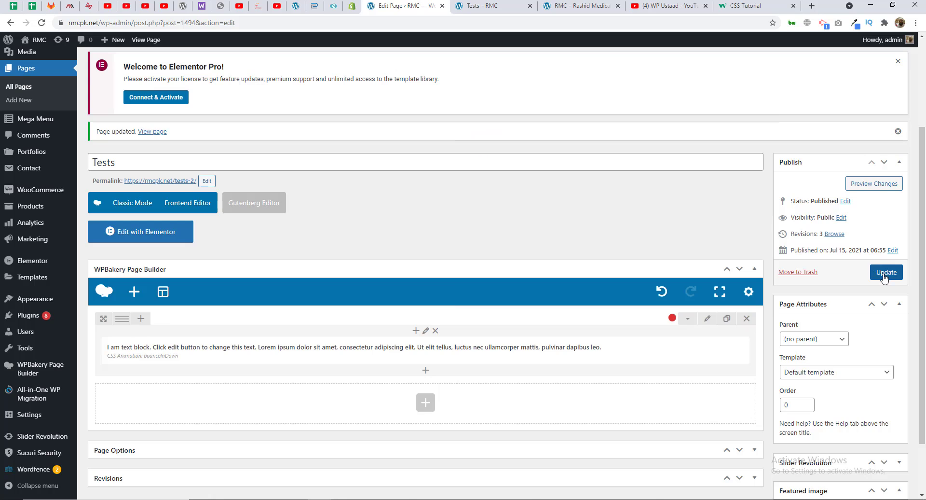
Update the page and reload the live Tests page to check the row's padding and background.
left_click(885, 272)
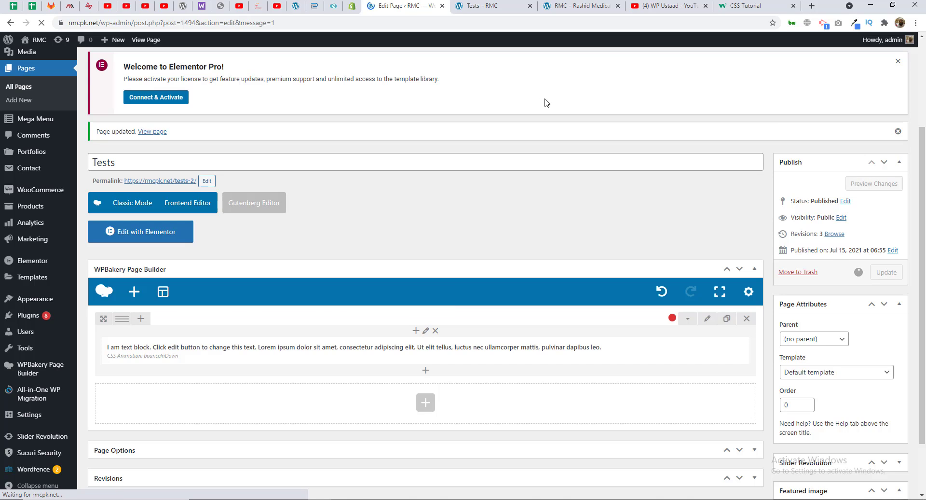
left_click(498, 3)
key("F5")
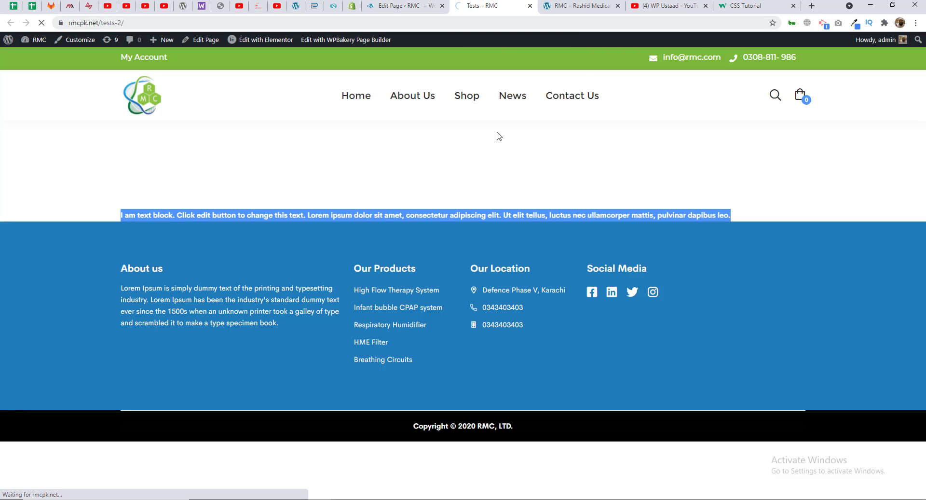
left_click(408, 5)
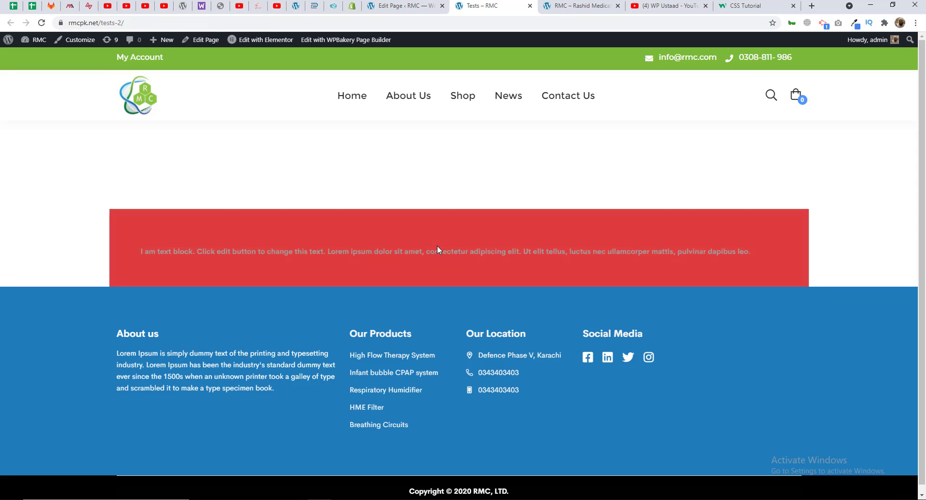
Back in the page editor, set the row's Row stretch to Stretch row and content (no paddings) and save the changes.
left_click(423, 4)
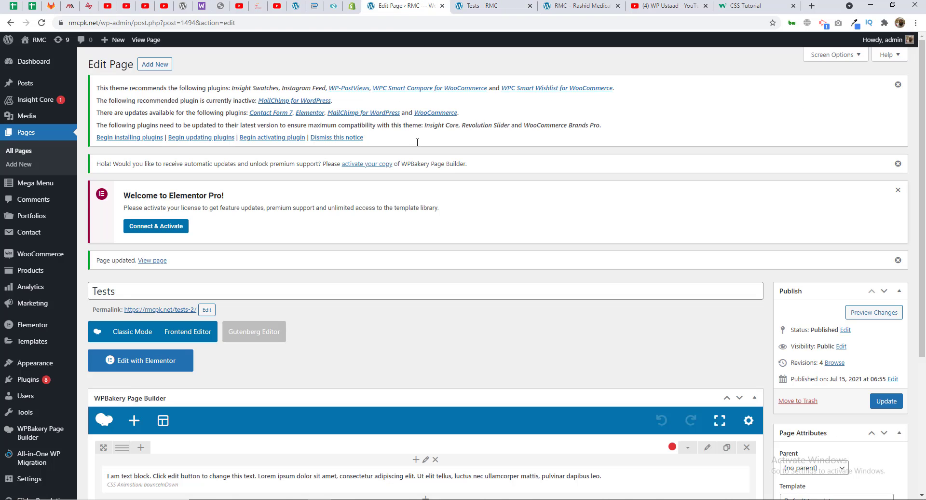
scroll(463, 187, "down", 4)
left_click(707, 254)
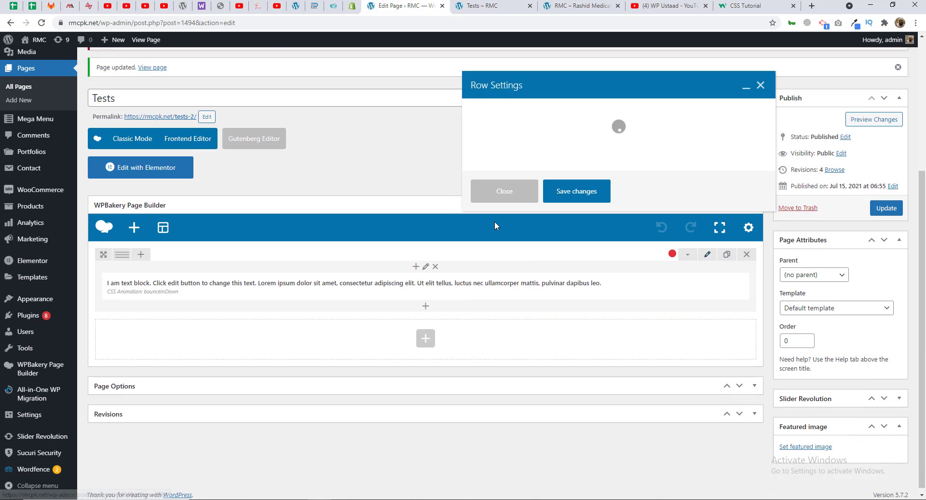
left_click(506, 152)
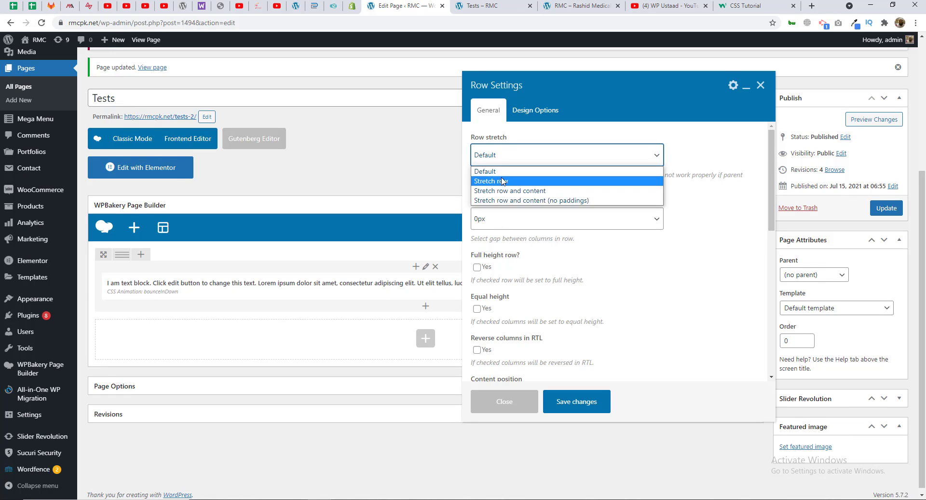
key("Escape")
key("Down")
key("Down")
key("Down")
left_click(576, 401)
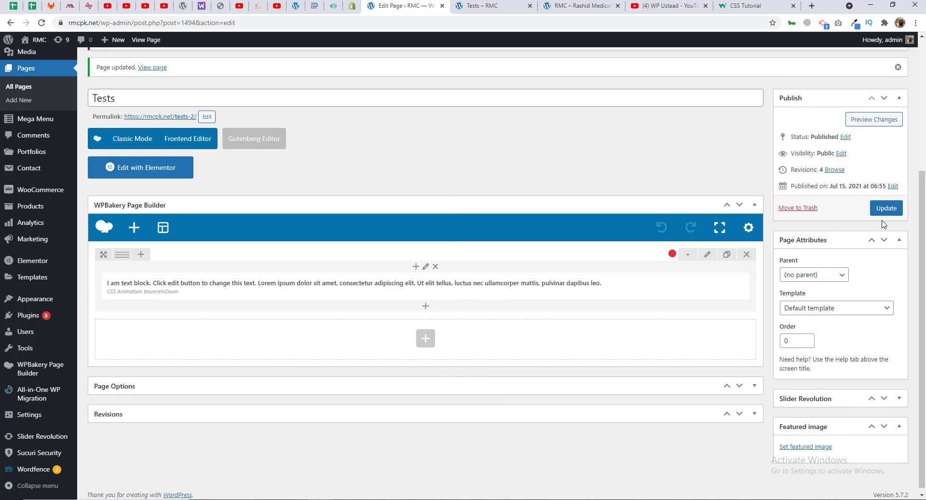
Update the page and check the stretched row on the live Tests page.
left_click(886, 207)
left_click(482, 5)
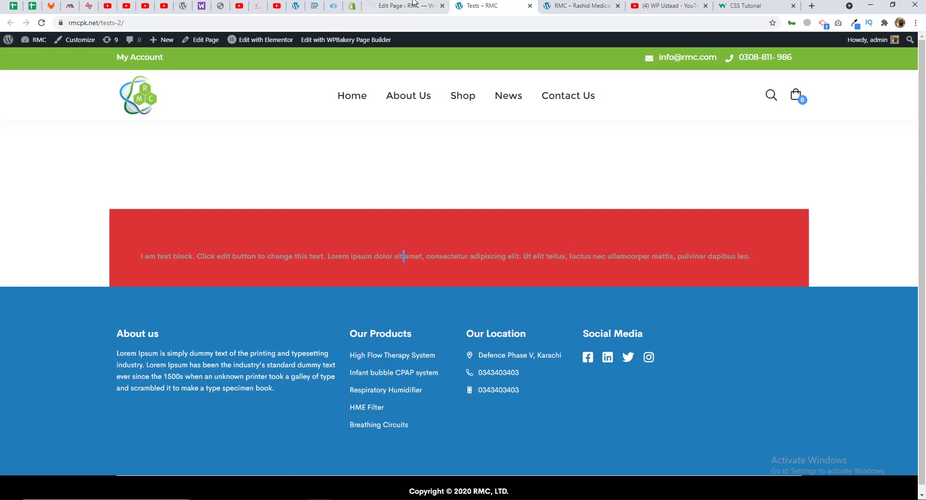
left_click(414, 4)
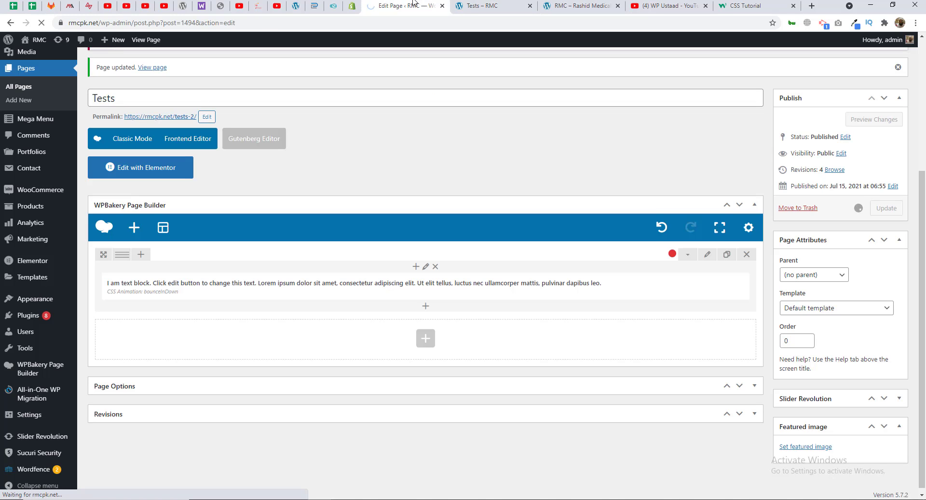
left_click(479, 5)
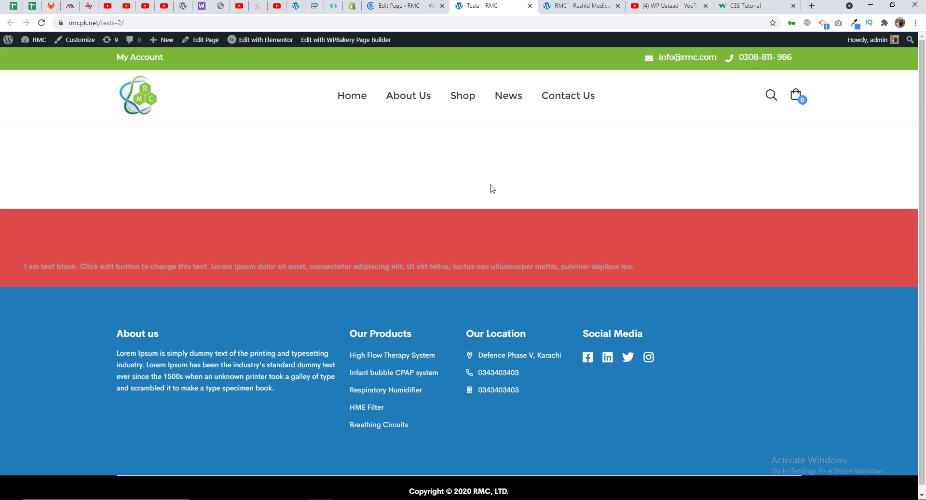
Return to the editor, open the text block's settings, and try center and right alignment on all of its text.
left_click(400, 5)
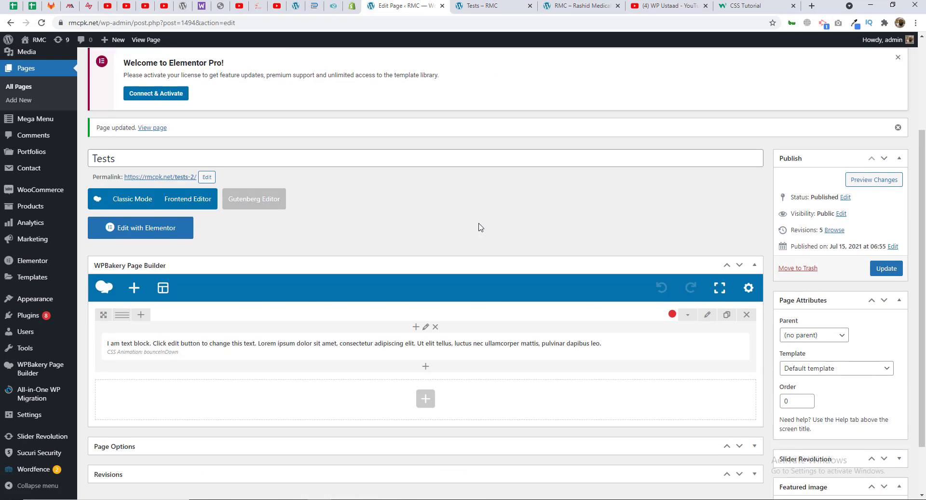
scroll(478, 227, "down", 2)
left_click(450, 292)
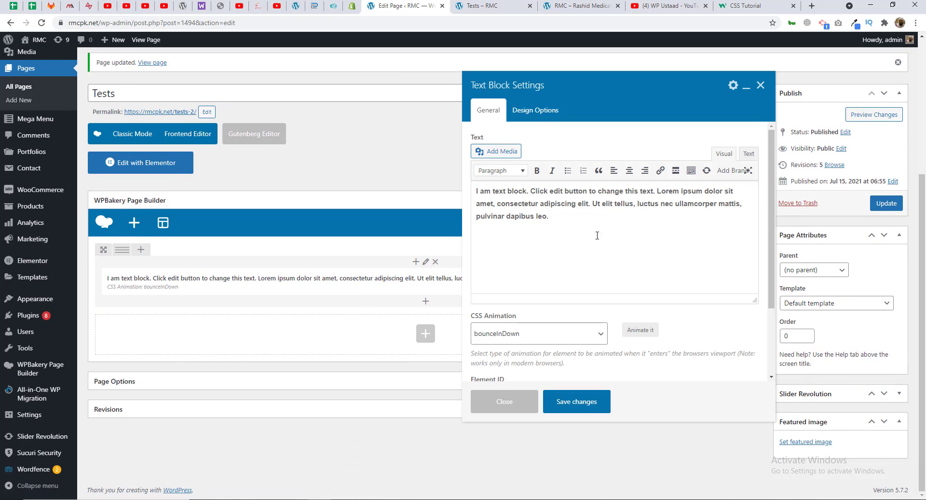
key("ctrl+a")
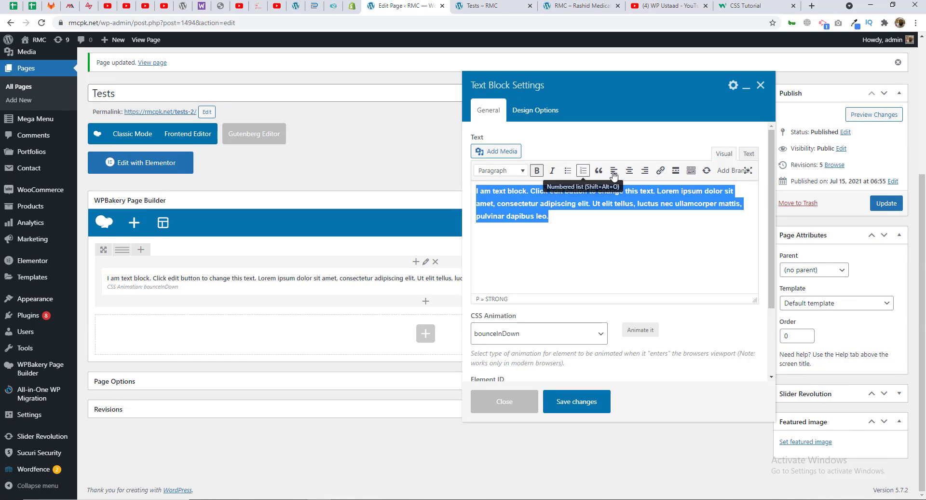
left_click(629, 170)
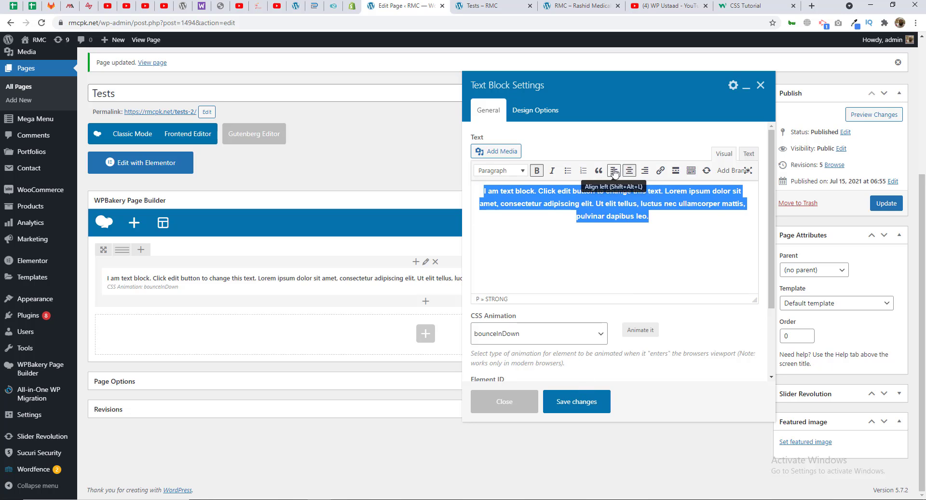
left_click(645, 170)
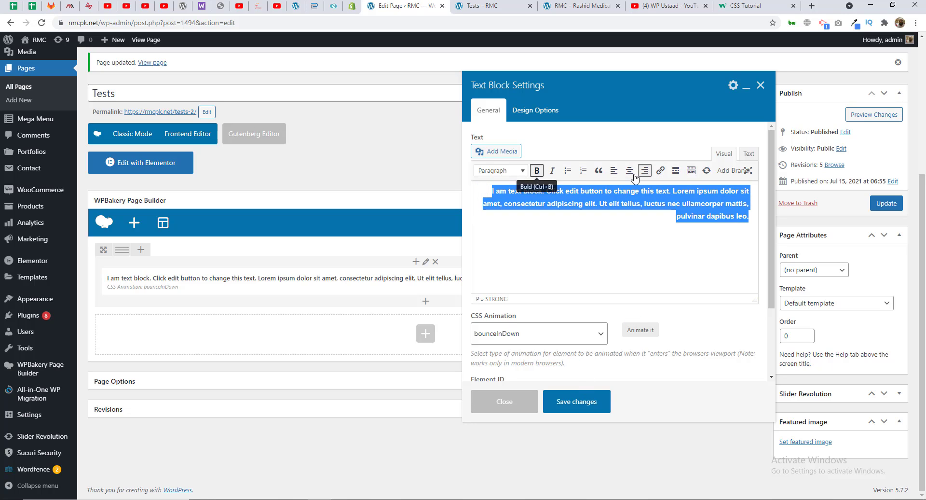
Color the text block's text olive and center it, saving the text block settings.
left_click(691, 171)
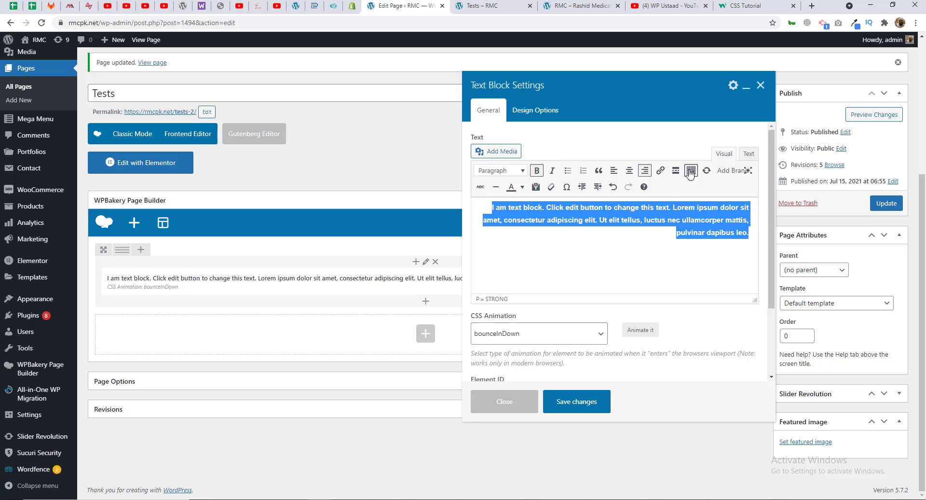
left_click(522, 188)
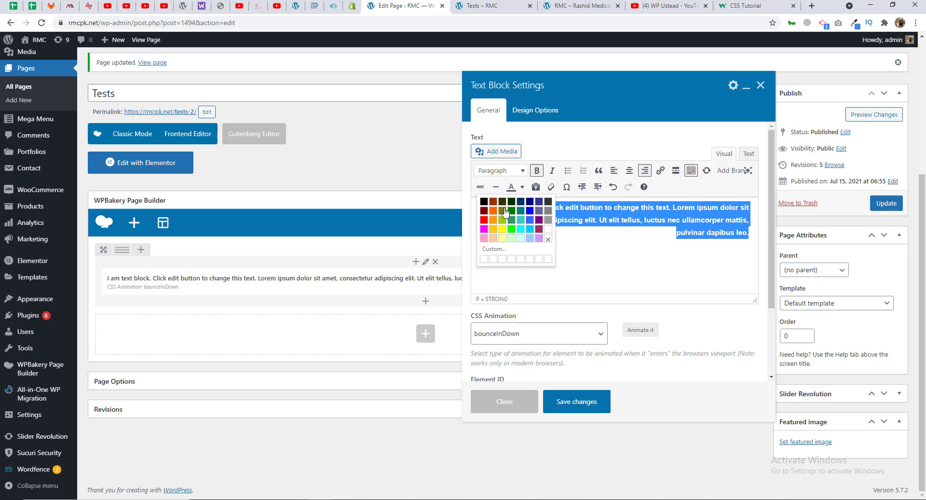
left_click(503, 211)
left_click(581, 220)
triple_click(535, 210)
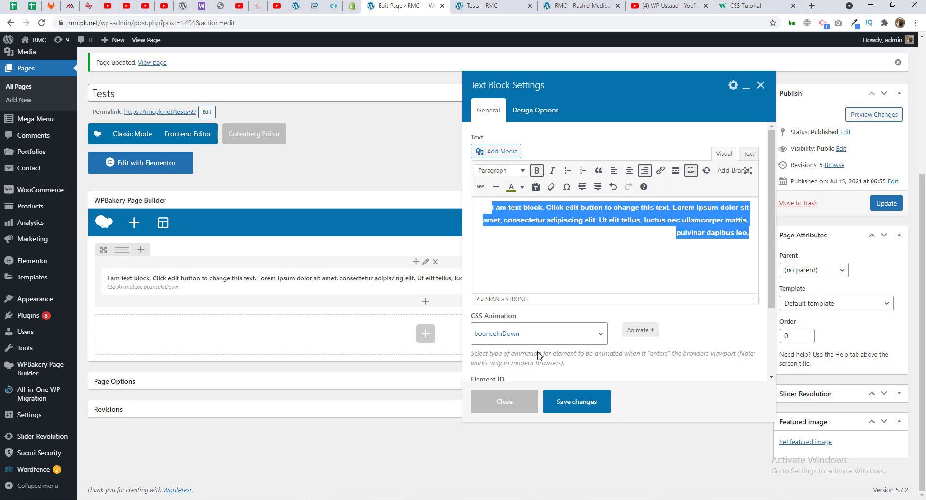
left_click(630, 170)
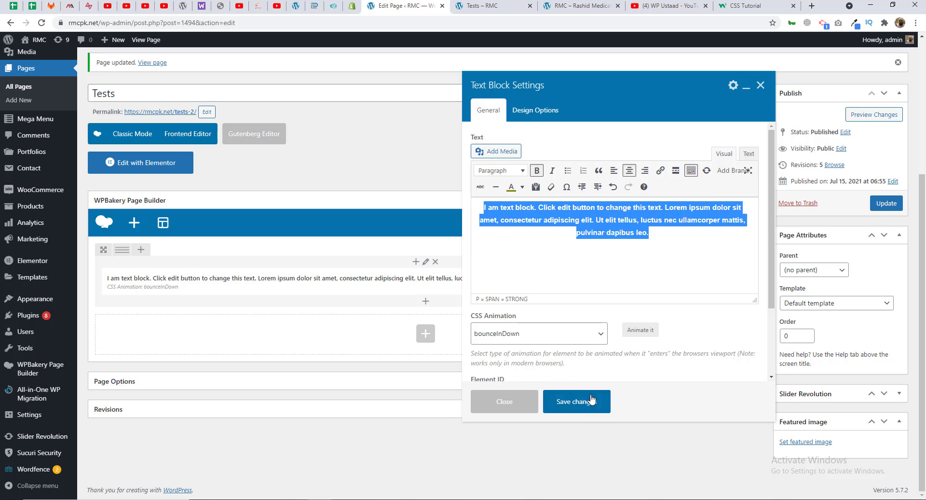
left_click(586, 402)
Update the page and reload the live Tests page to check the restyled text.
left_click(886, 203)
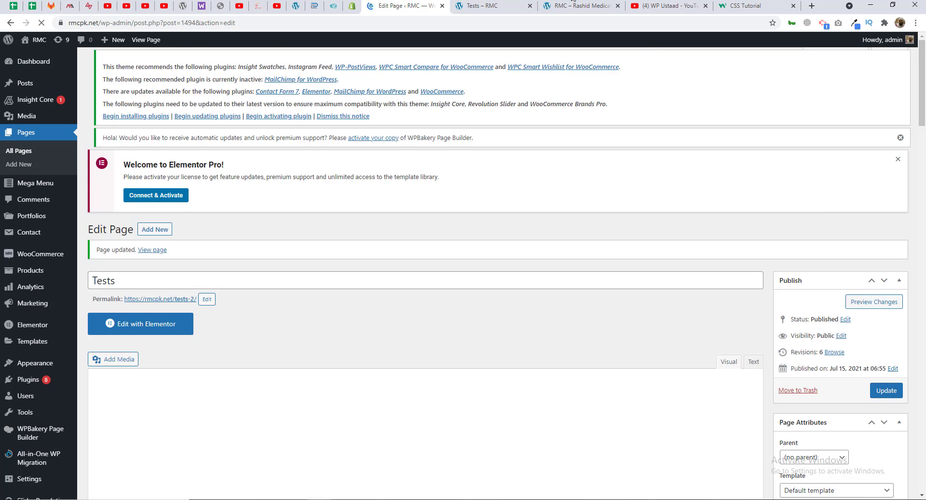
left_click(515, 3)
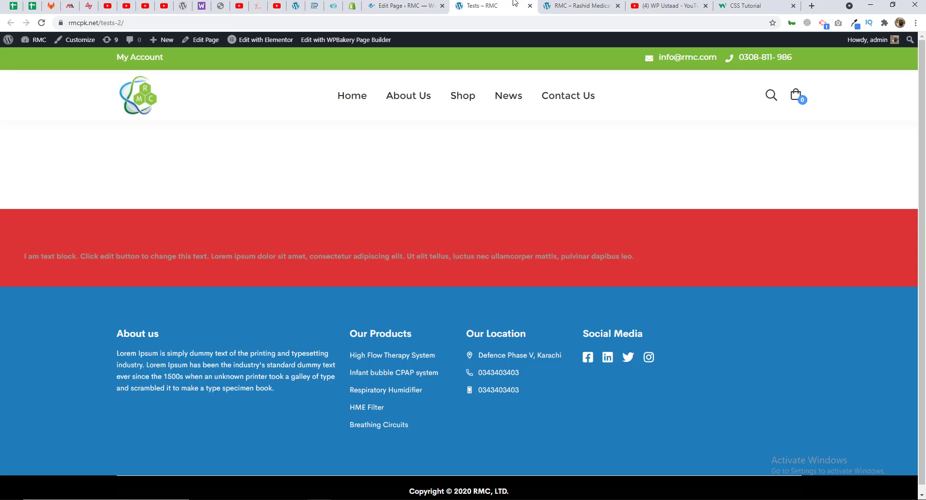
key("F5")
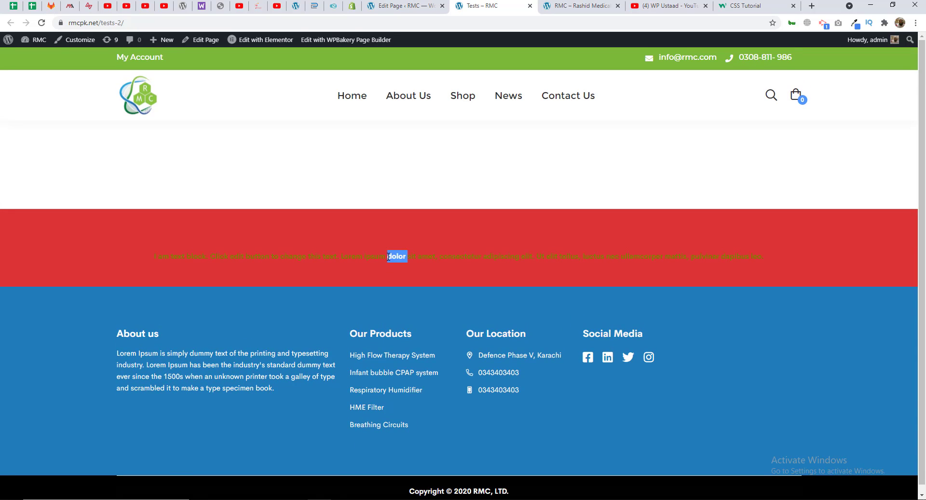
Return to the page editor and delete the text block and the row that contained it.
left_click(405, 5)
scroll(426, 239, "down", 5)
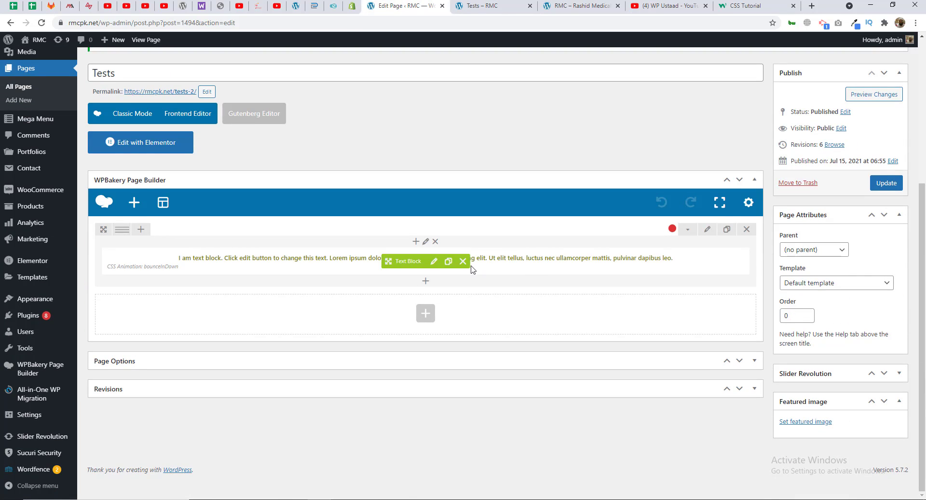
left_click(463, 262)
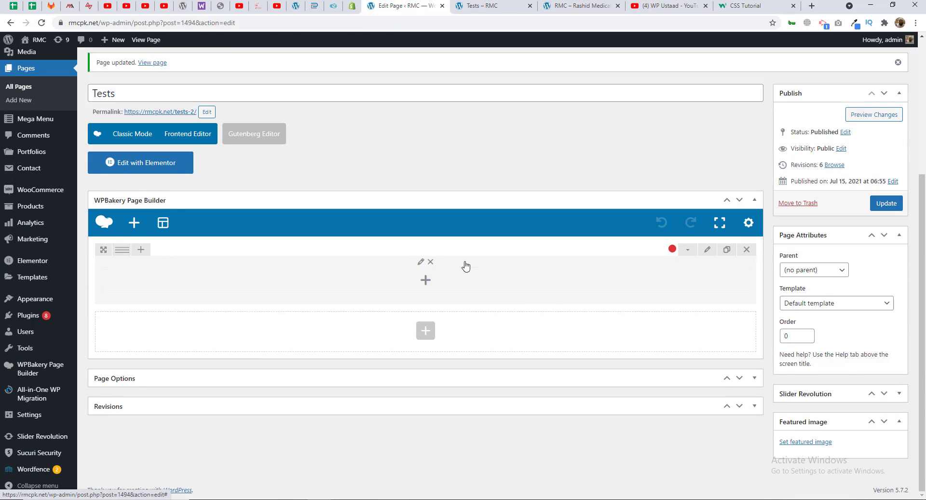
left_click(746, 250)
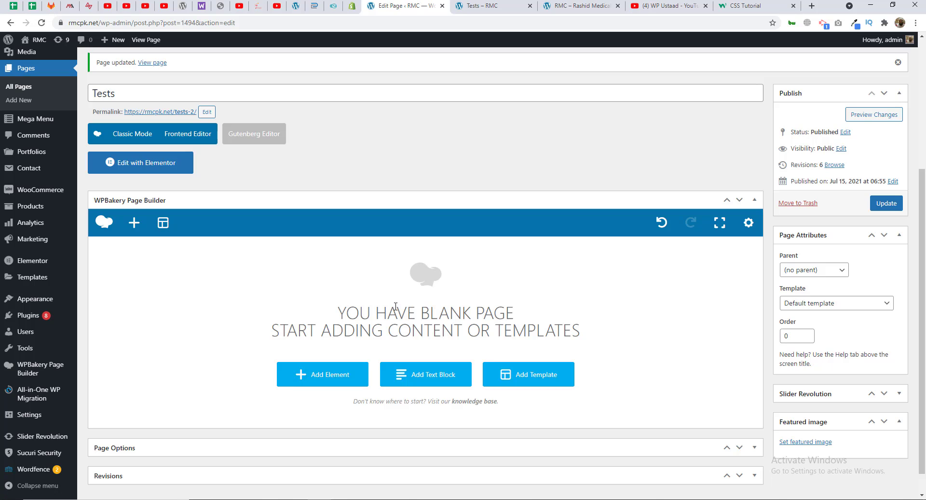
Add a new Row element to the blank page and split it into three equal columns.
left_click(321, 374)
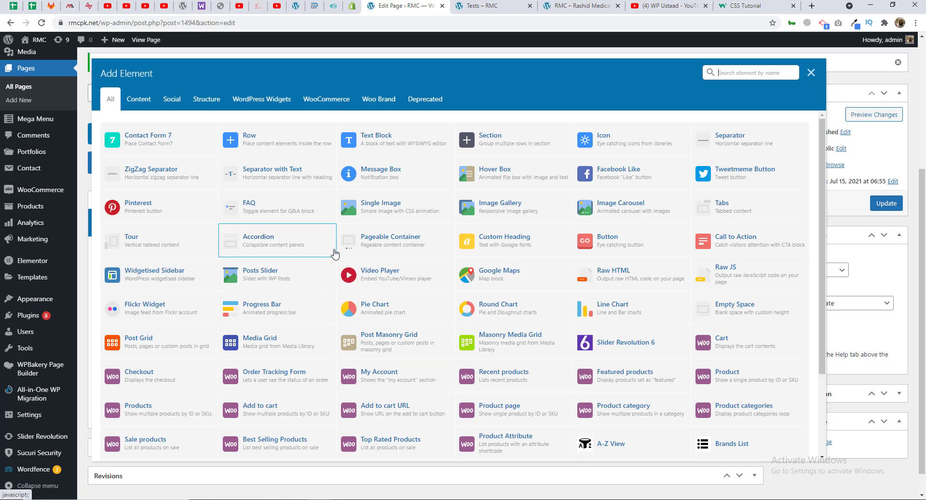
left_click(250, 139)
mouse_move(124, 254)
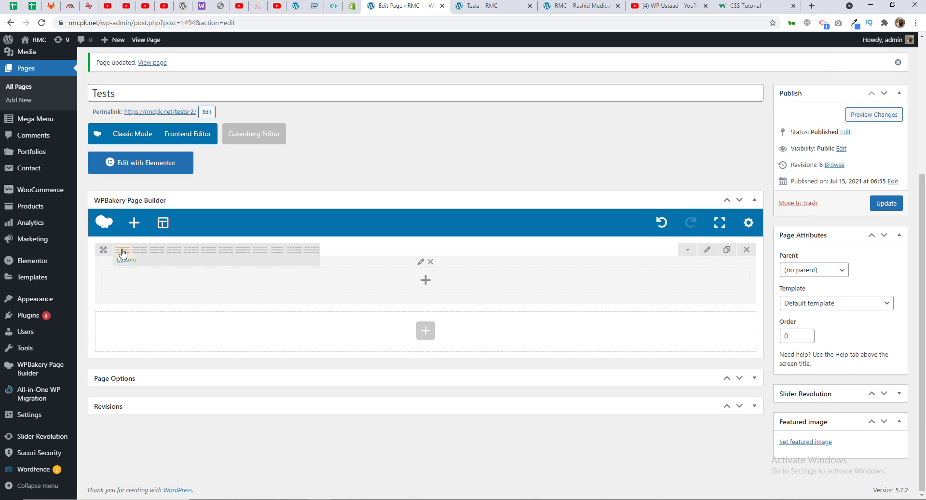
left_click(170, 250)
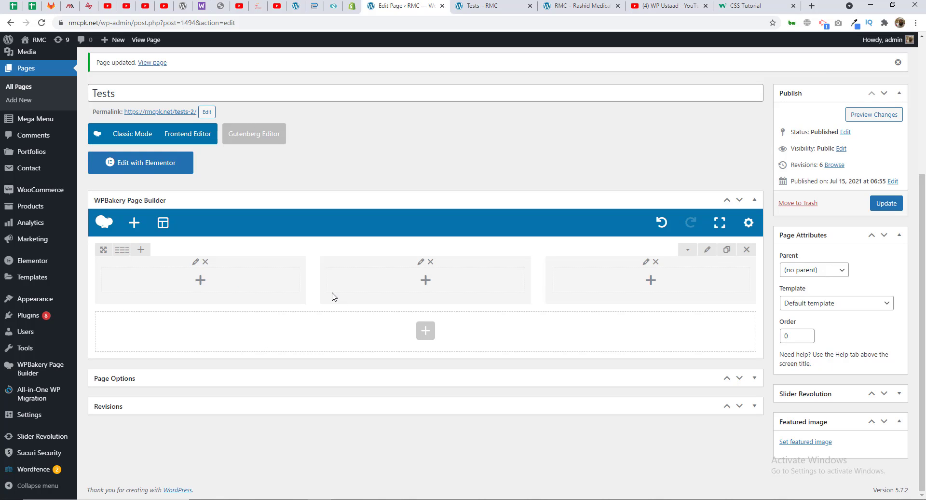
Add a second row below the three-column row and insert a Custom Heading element into it.
left_click(426, 332)
left_click(260, 200)
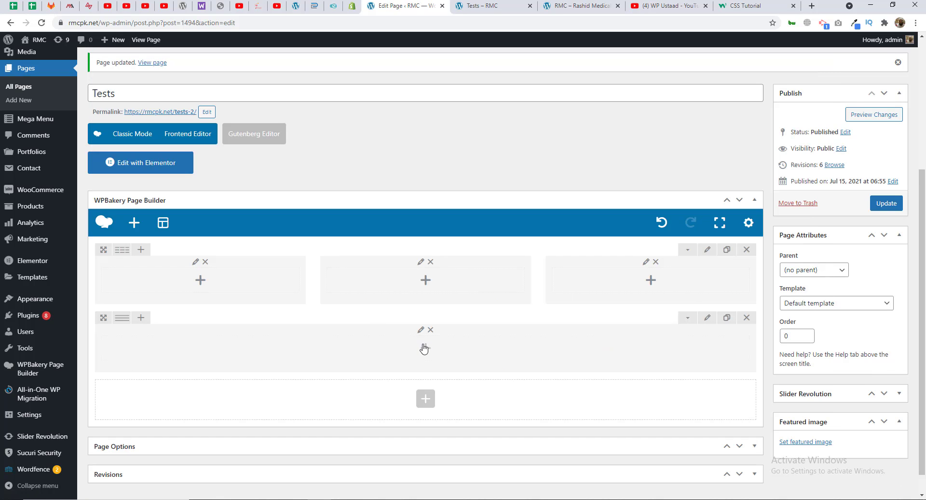
left_click(424, 348)
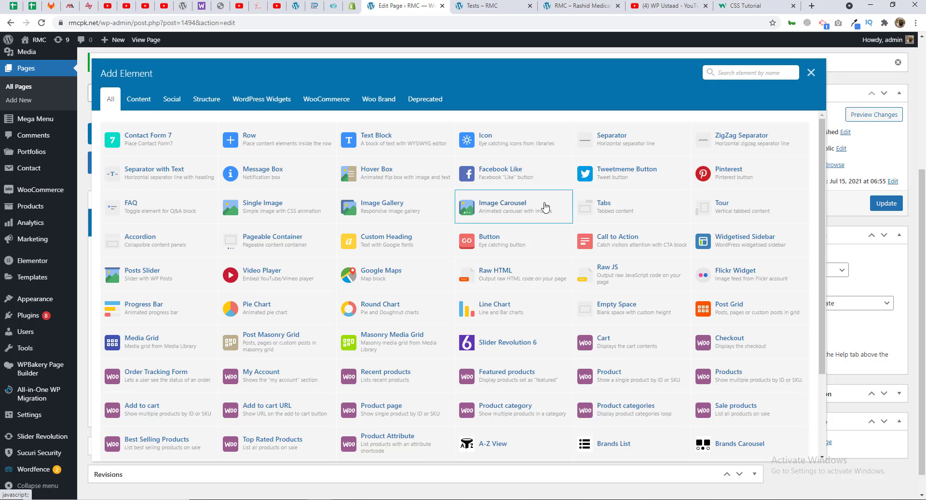
left_click(140, 101)
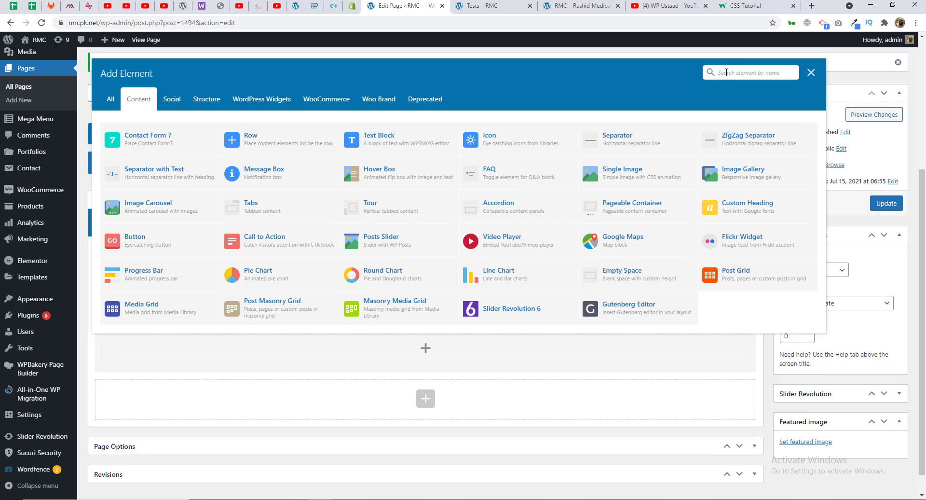
left_click(726, 73)
type("cust")
left_click(261, 139)
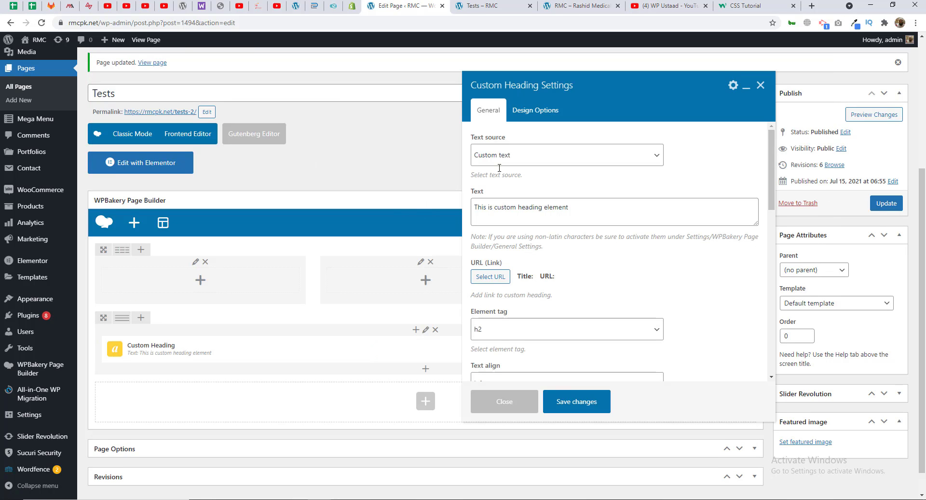
Replace the custom heading's text with SERVICES and set its text alignment to center.
left_click(499, 159)
left_click(503, 212)
key("ctrl+a")
type("se")
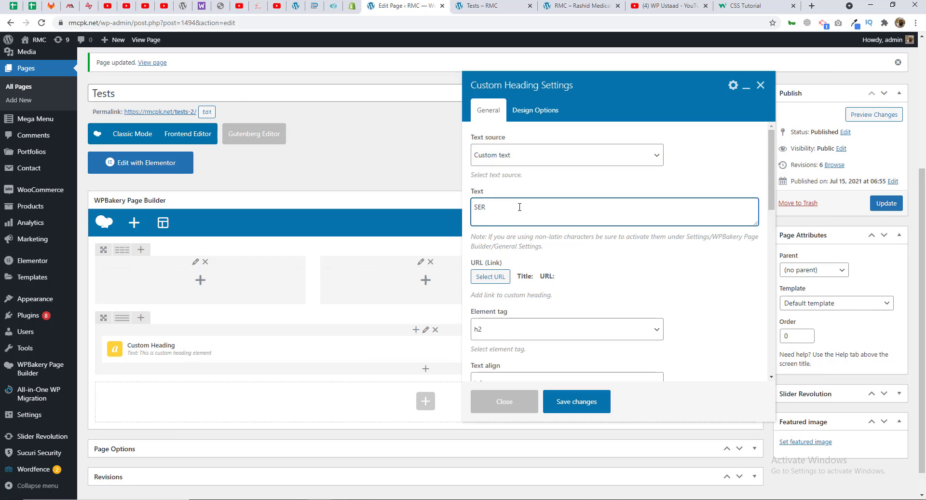
scroll(537, 241, "down", 3)
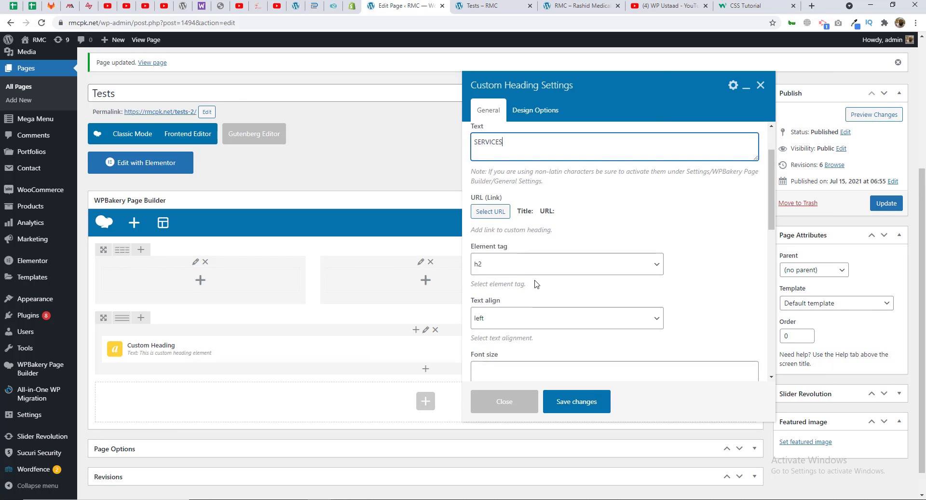
left_click(500, 205)
left_click(502, 205)
left_click(496, 254)
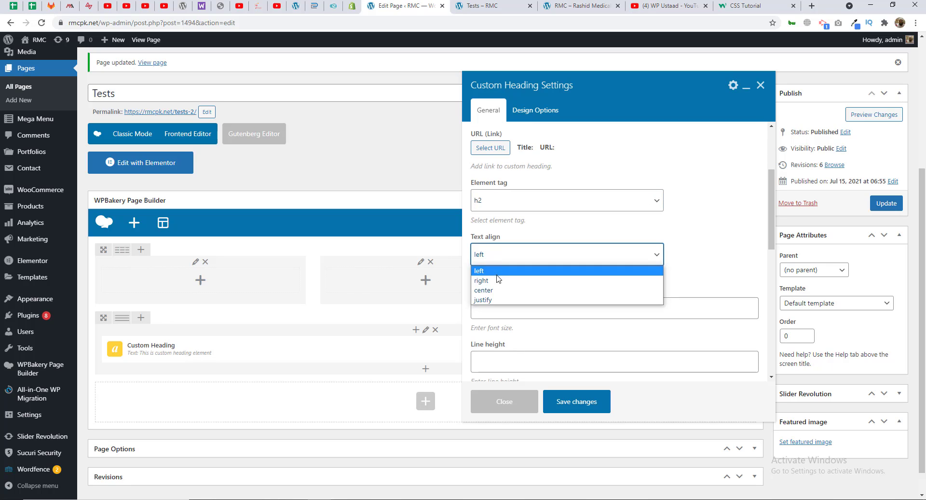
left_click(500, 291)
Set the heading's font size to 50 and its text color to black.
scroll(567, 281, "down", 1)
left_click(513, 242)
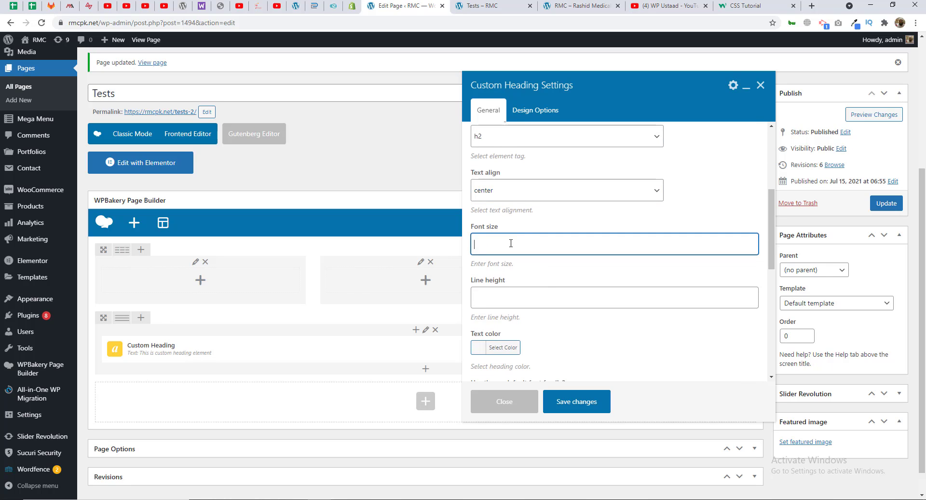
type("50")
left_click(510, 296)
scroll(510, 296, "down", 1)
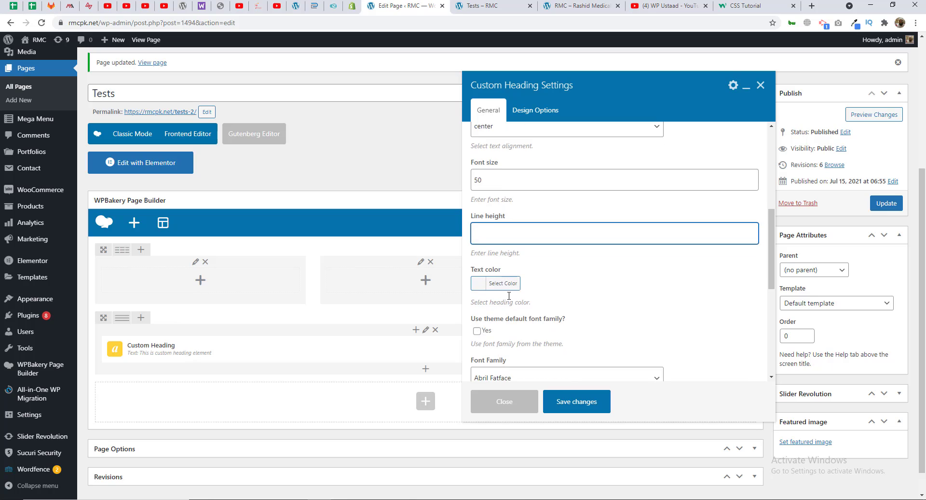
left_click(502, 280)
scroll(517, 321, "down", 2)
left_click(514, 267)
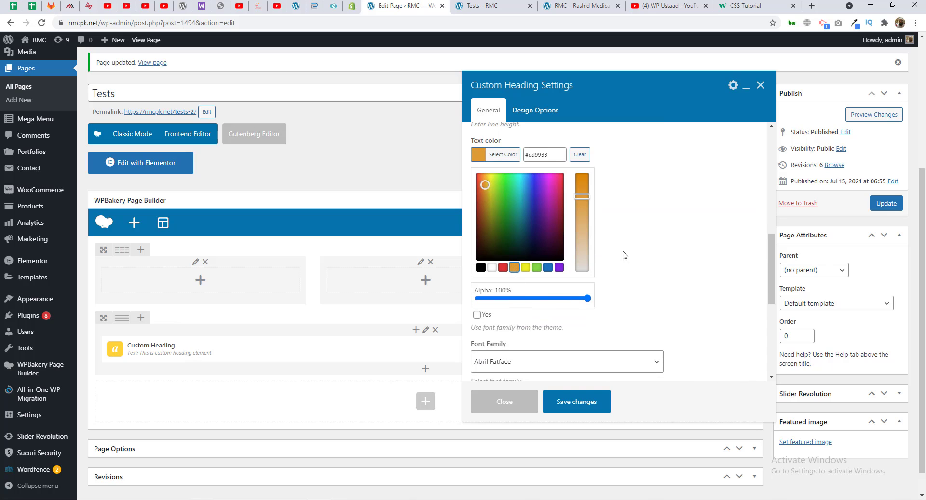
left_click(481, 266)
left_click(620, 244)
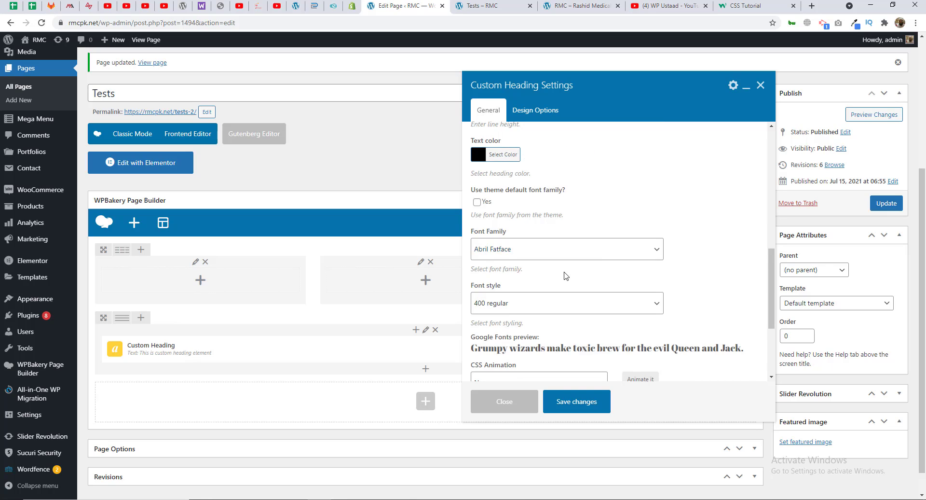
Set the heading's font family to Roboto with the 500 bold regular font style.
scroll(593, 264, "down", 1)
left_click(505, 193)
type("rob")
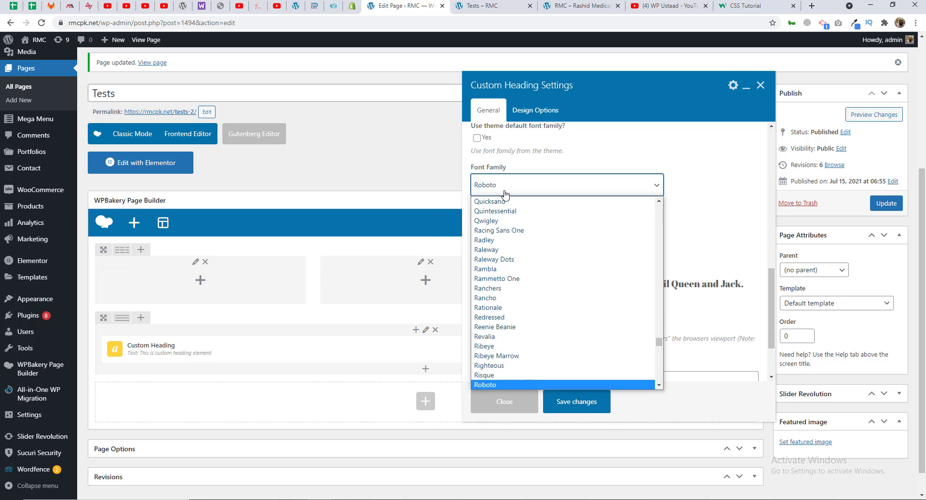
key("Return")
scroll(528, 269, "down", 1)
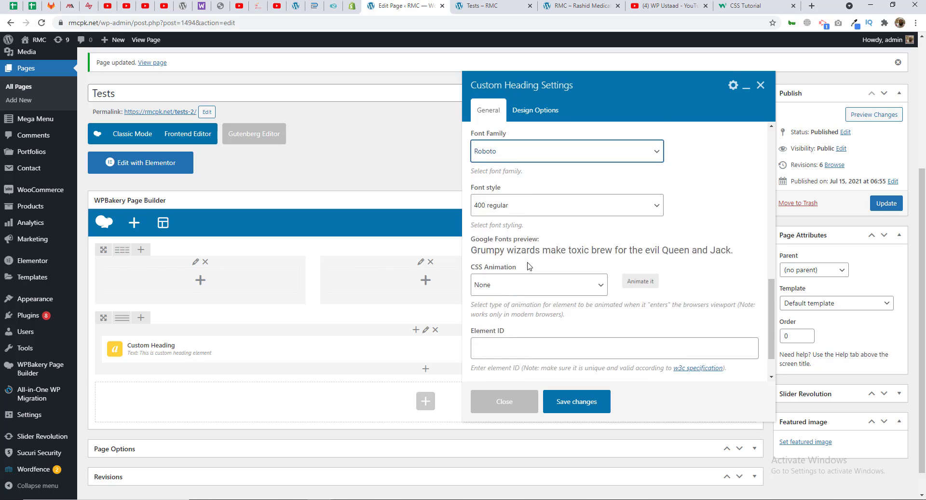
left_click(506, 177)
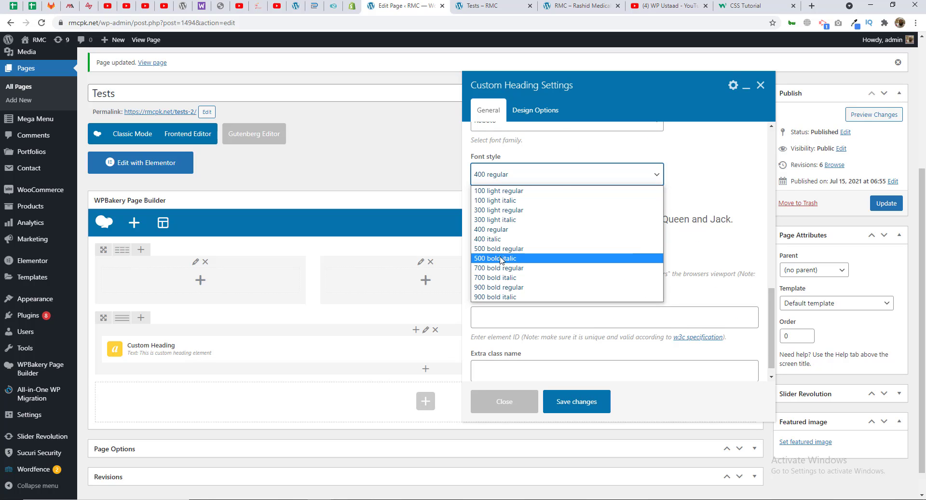
left_click(499, 248)
scroll(533, 254, "down", 1)
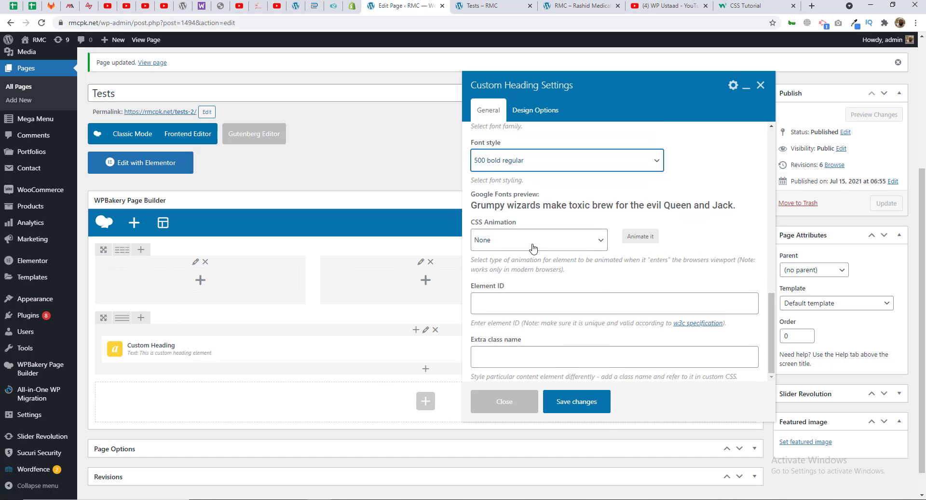
Apply the fadeInLeft CSS animation and the extra class name services-heading to the heading, saving its settings.
left_click(531, 243)
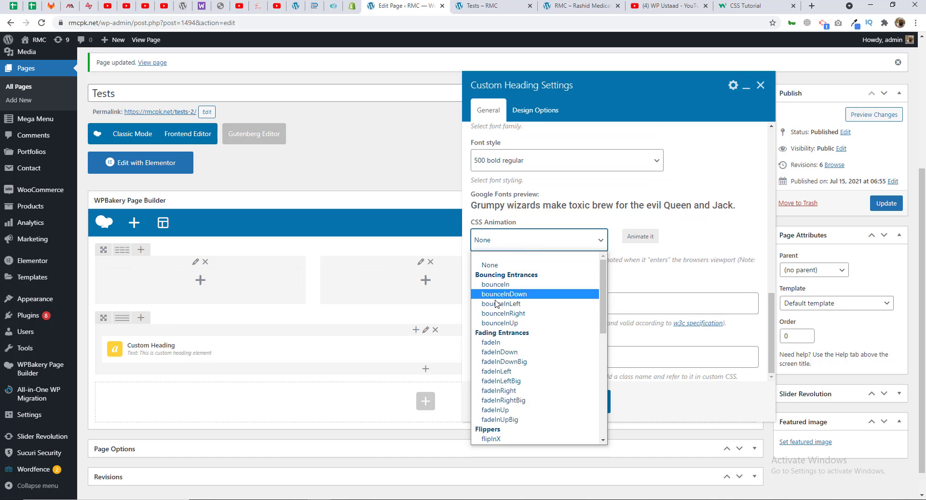
left_click(502, 371)
left_click(512, 356)
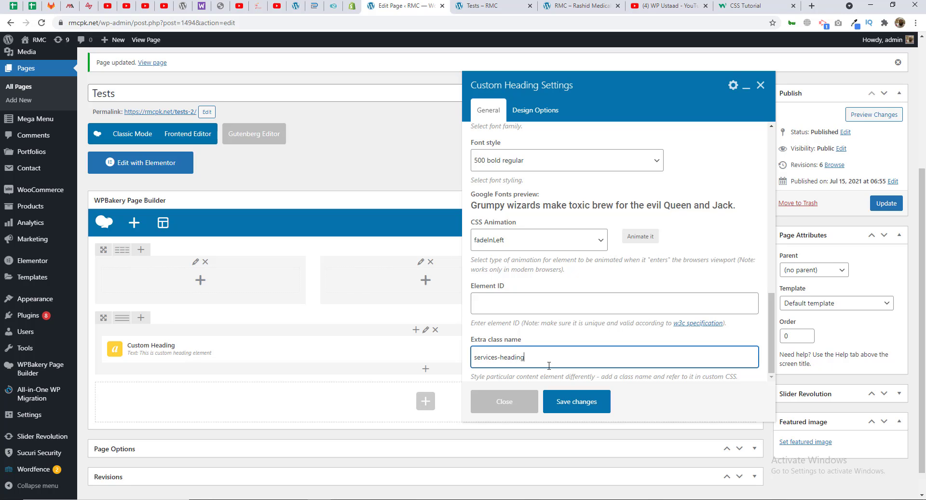
left_click(557, 403)
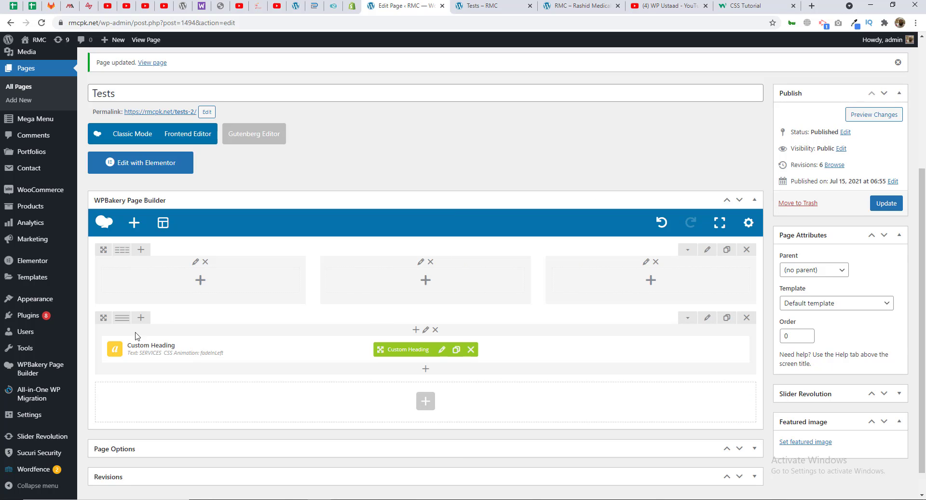
Move the heading row above the three-column row and add a Single Image element to the first of the three columns.
left_click_drag(104, 318, 350, 322)
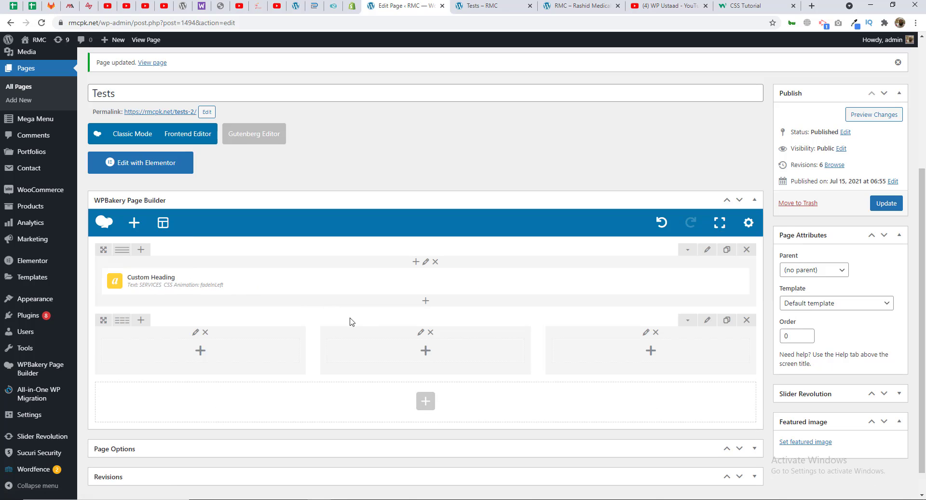
left_click(210, 356)
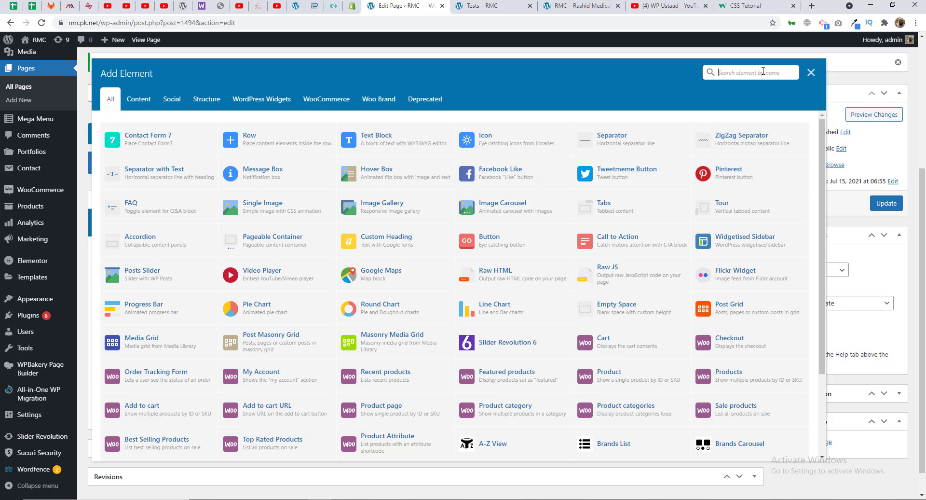
type("te")
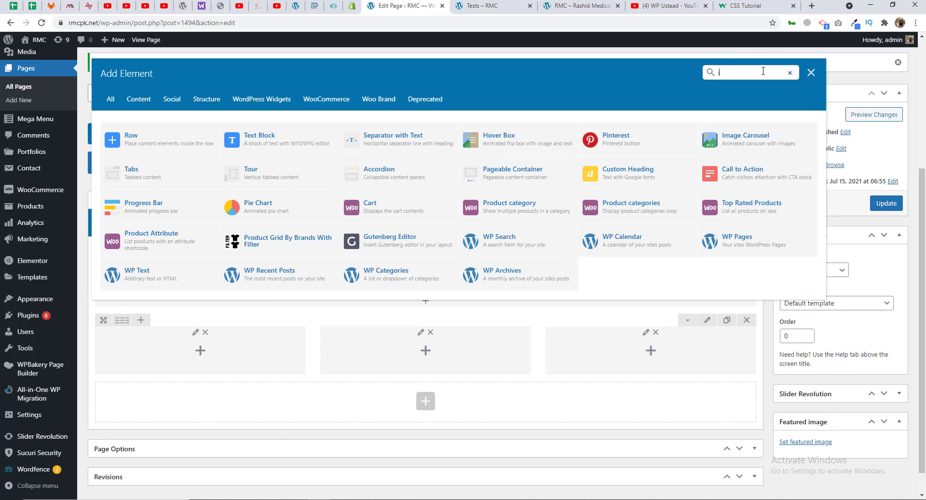
type("ima")
left_click(270, 137)
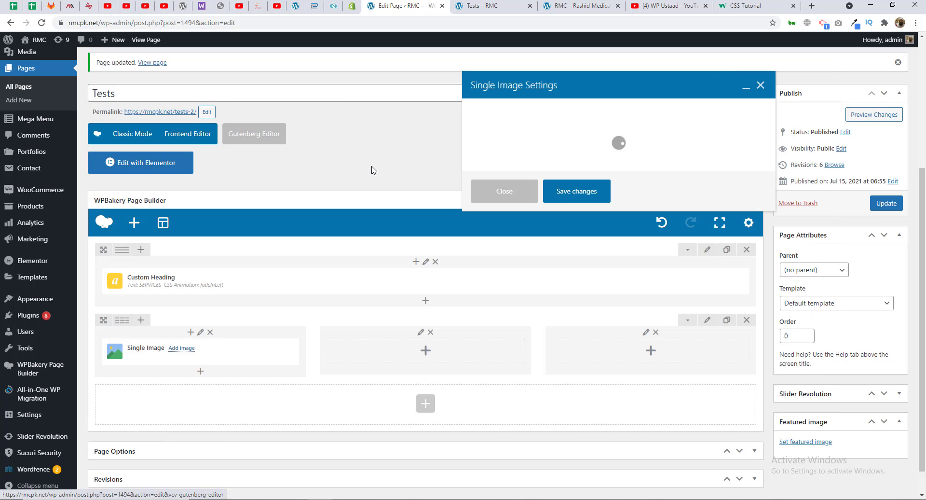
Set the single image's size to medium and choose the device photo images.jpg from the media library.
scroll(512, 237, "down", 3)
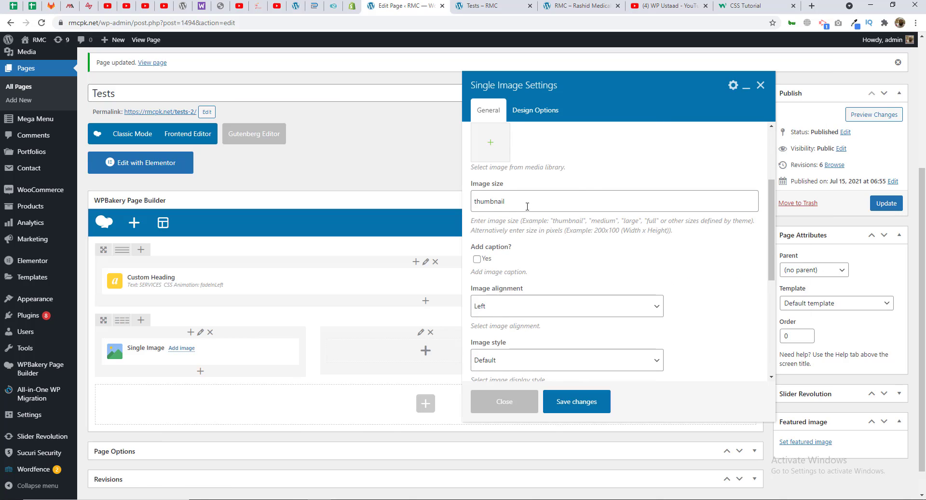
double_click(525, 202)
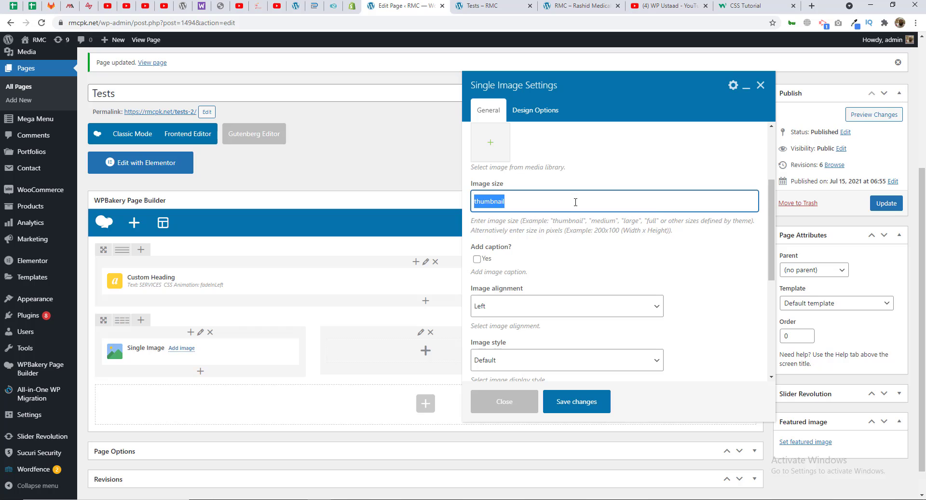
type("m,e")
scroll(575, 202, "up", 3)
left_click(484, 271)
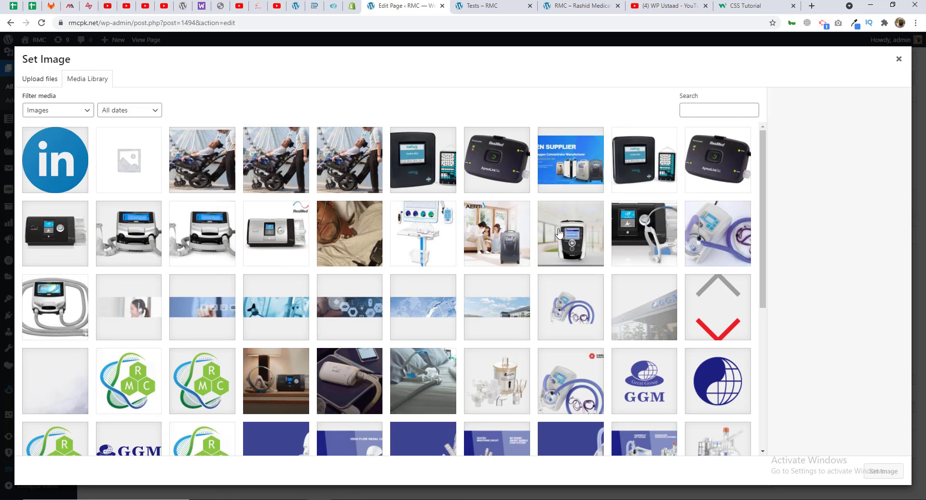
left_click(577, 228)
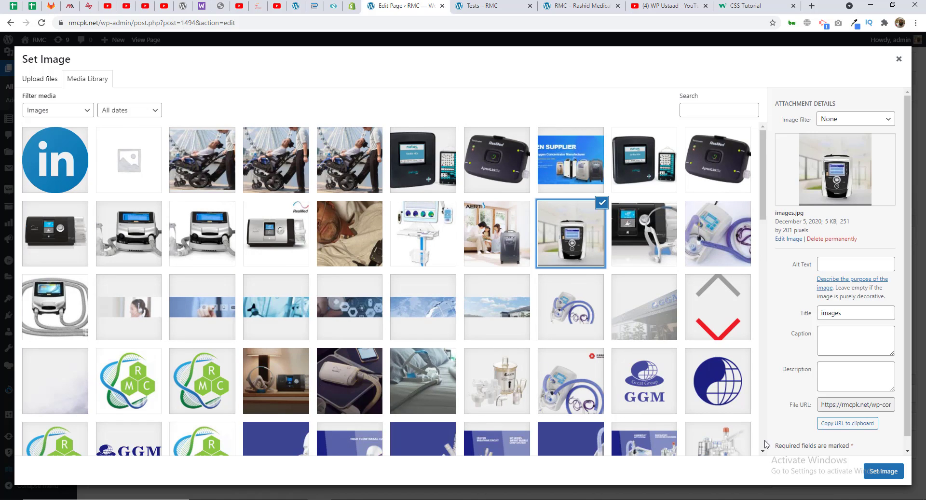
left_click(883, 470)
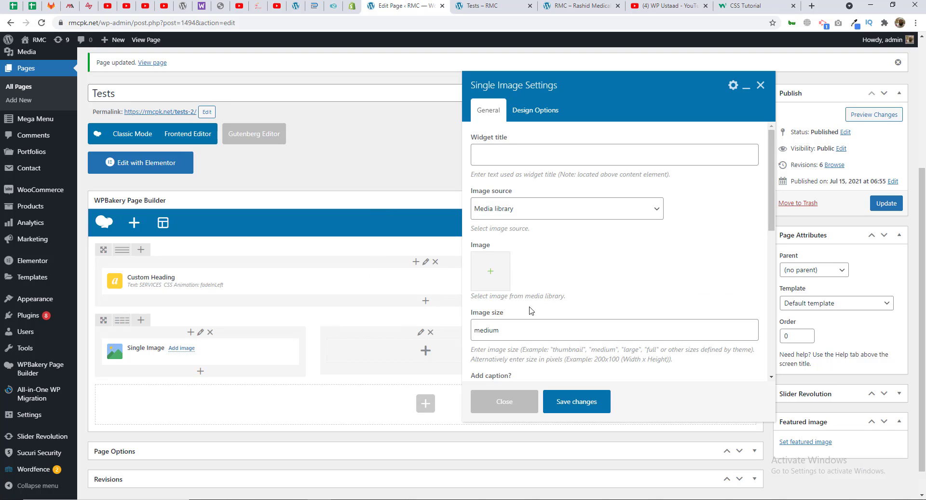
Reopen the media library from the Single Image settings and set the element's picture again.
scroll(527, 217, "down", 4)
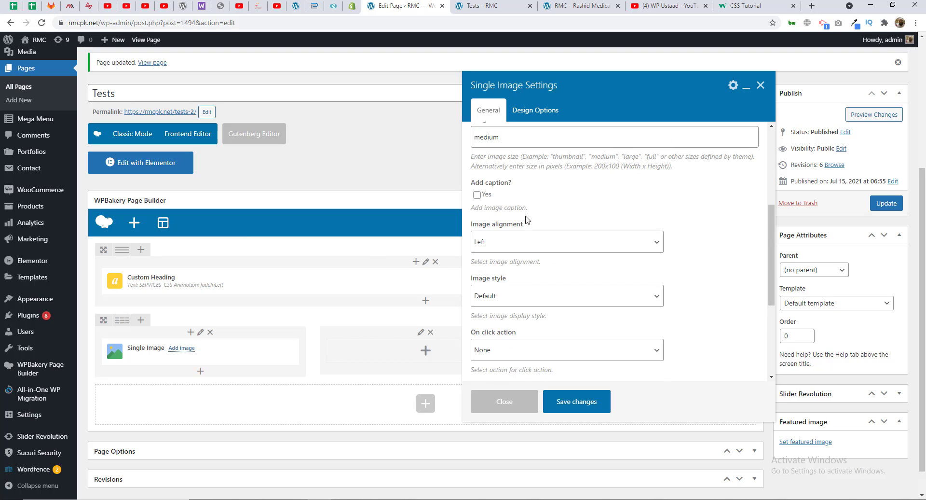
scroll(527, 233, "up", 3)
left_click(499, 205)
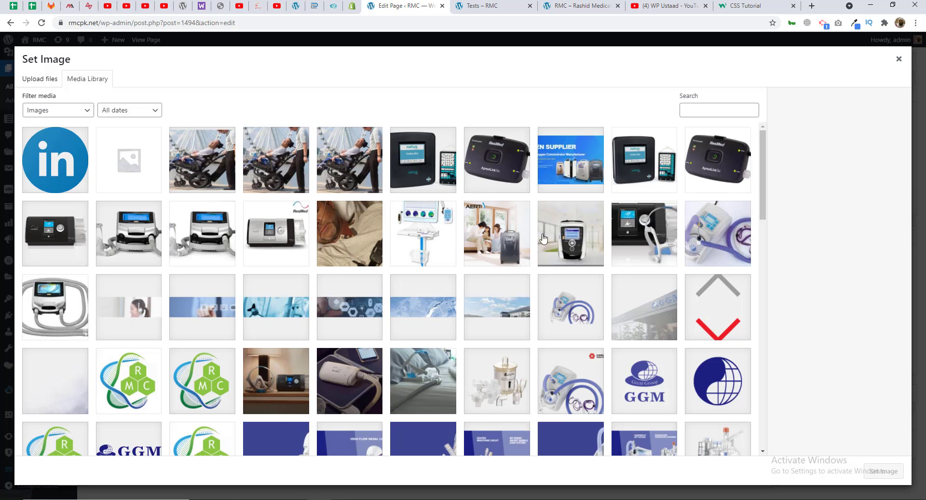
left_click(870, 470)
Change the single image's alignment and set its image style to Rounded.
scroll(654, 270, "down", 3)
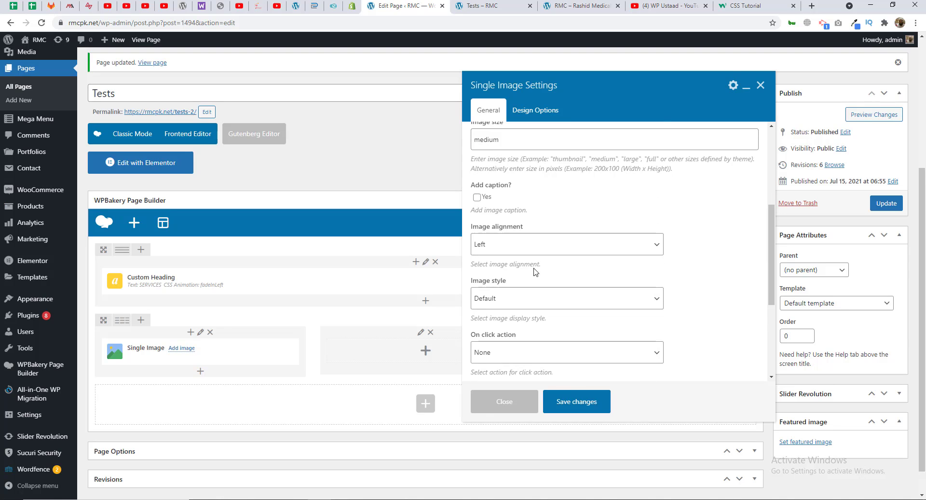
left_click(502, 249)
left_click(485, 280)
scroll(591, 271, "down", 3)
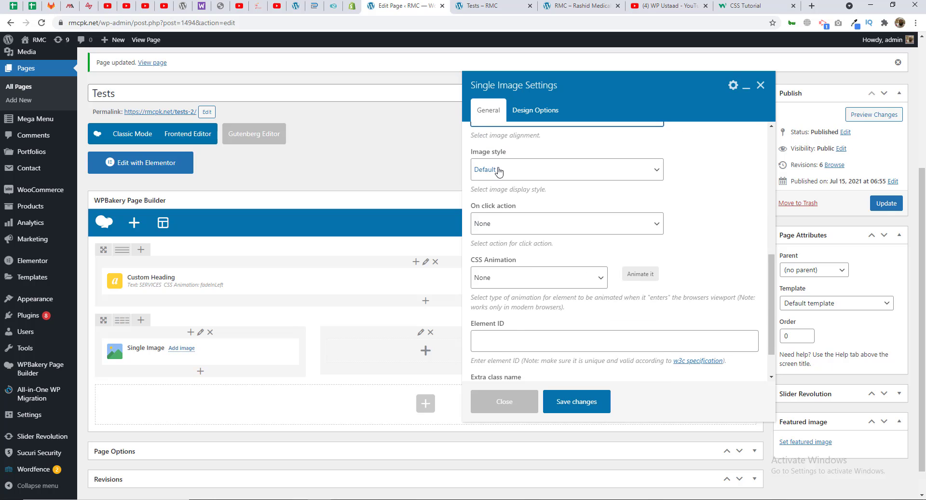
left_click(499, 169)
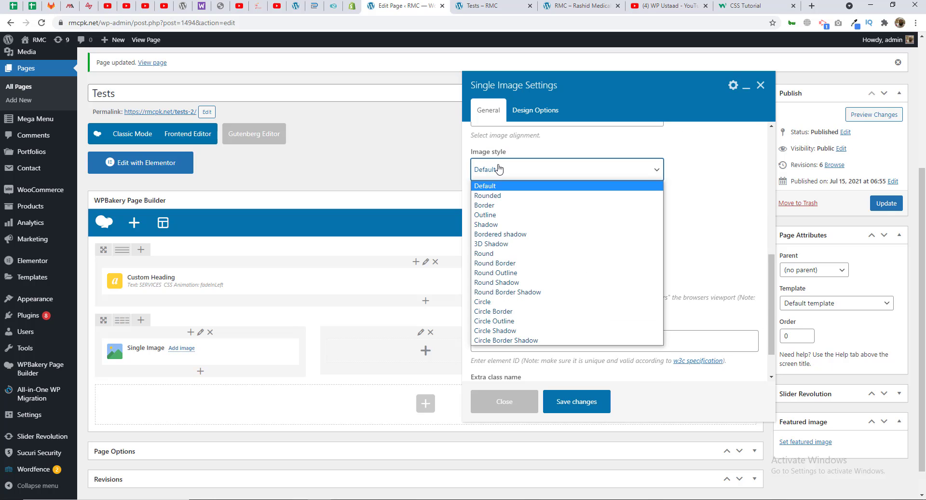
left_click(499, 195)
Keep the image's on click action at None and save the Single Image settings.
left_click(492, 224)
left_click(492, 225)
left_click(512, 228)
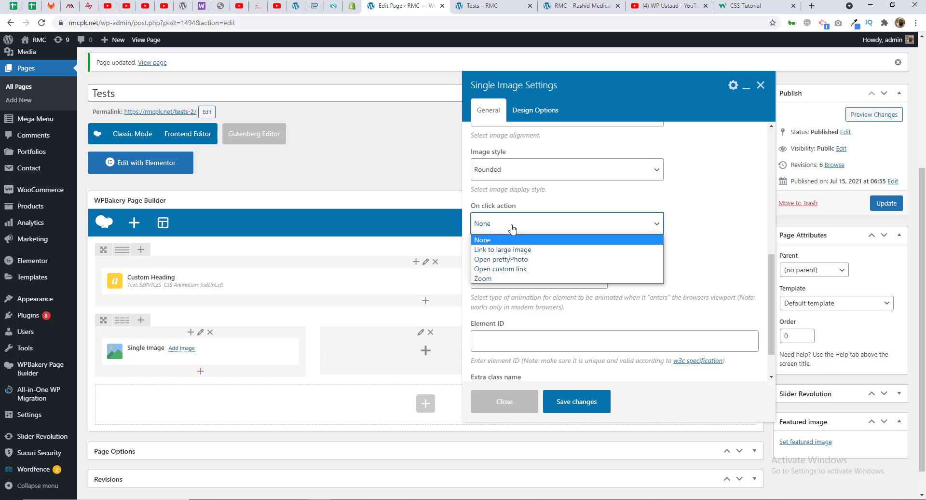
left_click(519, 229)
left_click(502, 230)
left_click(502, 240)
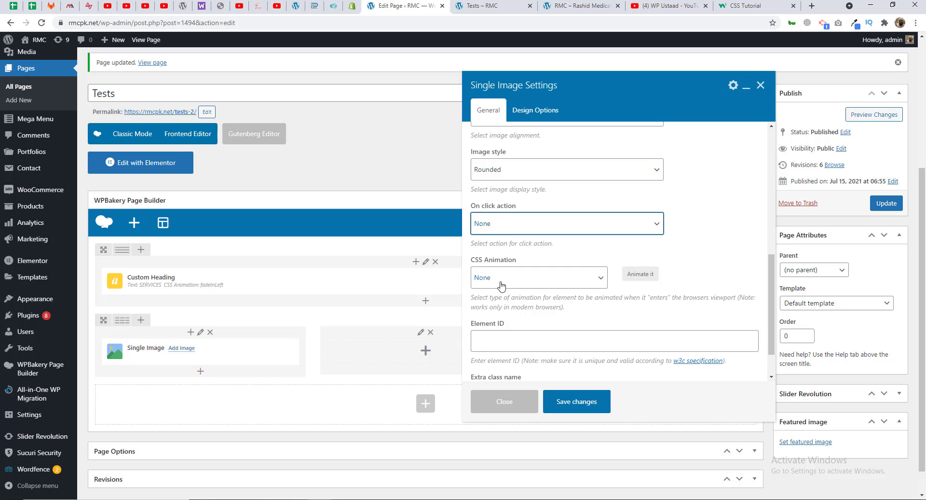
scroll(504, 289, "down", 1)
left_click(569, 396)
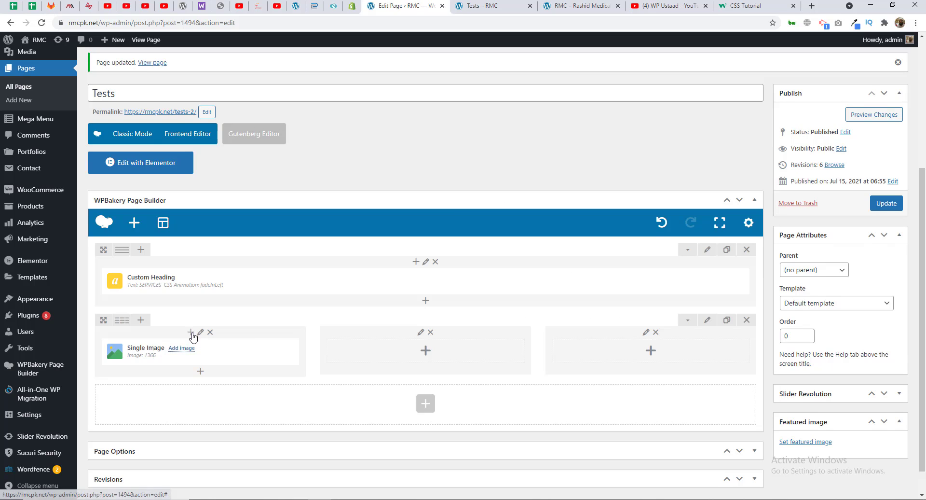
Duplicate the single image element and place a copy in the second and third columns of the row.
scroll(227, 327, "down", 1)
left_click(227, 326)
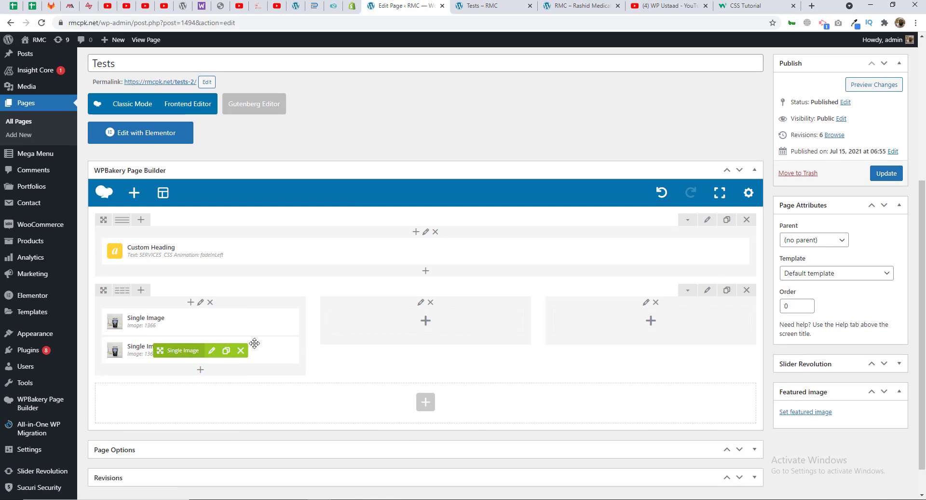
mouse_move(231, 349)
left_mouse_down()
mouse_move(372, 367)
mouse_move(396, 327)
mouse_move(593, 320)
left_mouse_up()
left_click(451, 322)
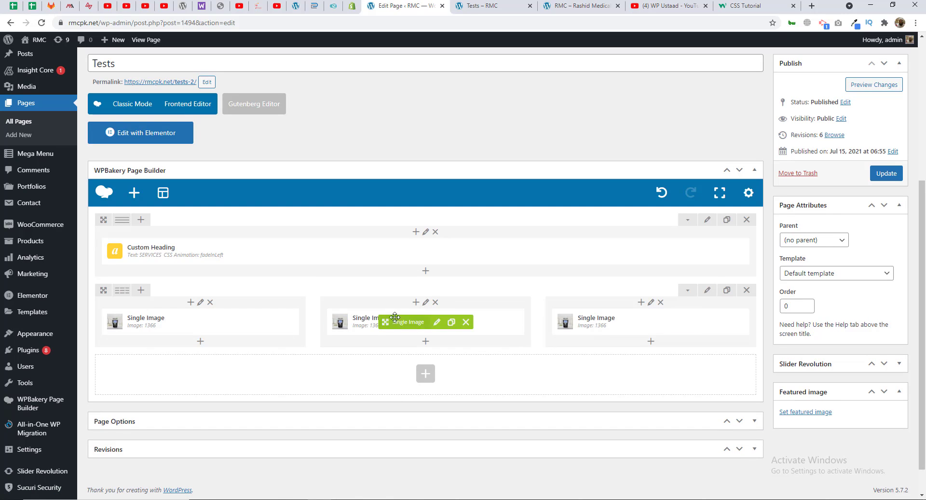
Add a Text Block with the default placeholder text below the first column's image and save it.
left_click(200, 342)
type("tex")
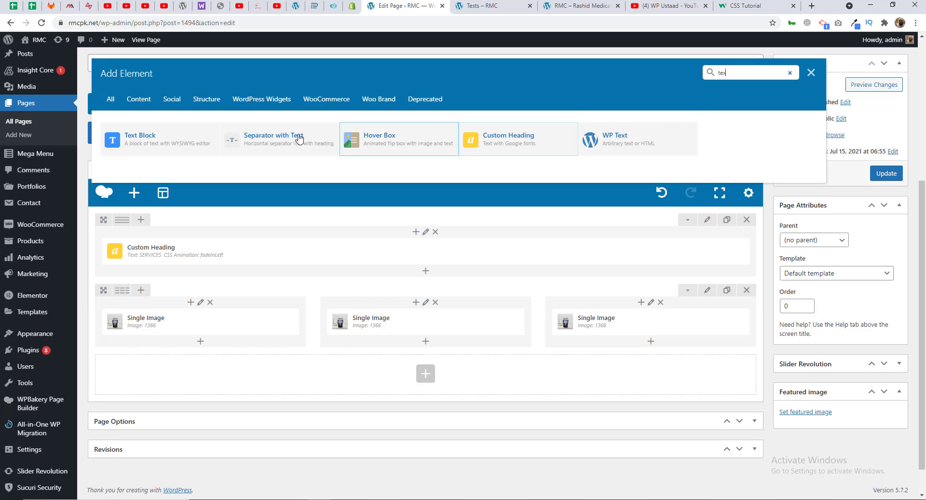
left_click(150, 148)
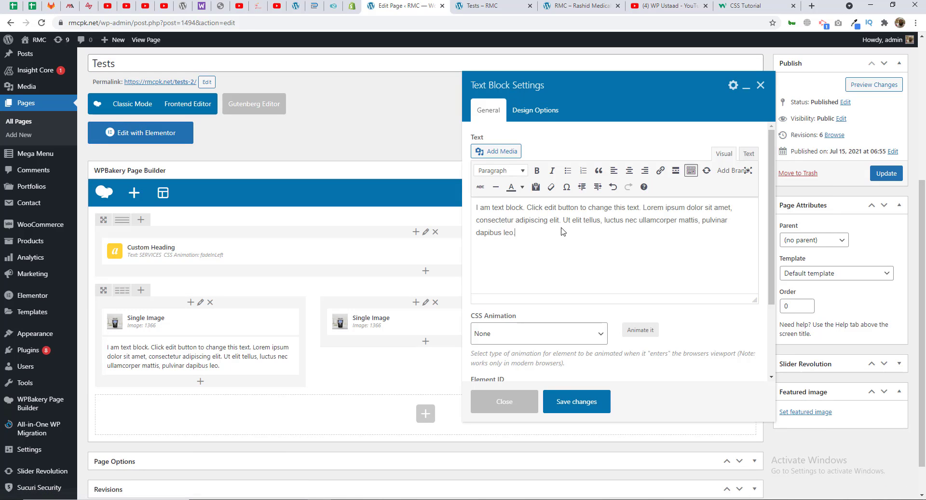
left_click(572, 402)
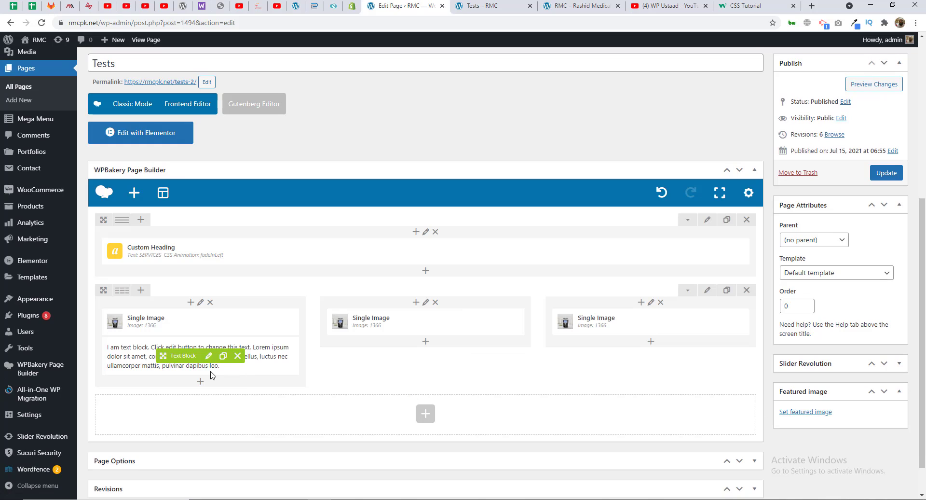
Center-align all the text in the first column's text block and save the settings.
left_click(209, 356)
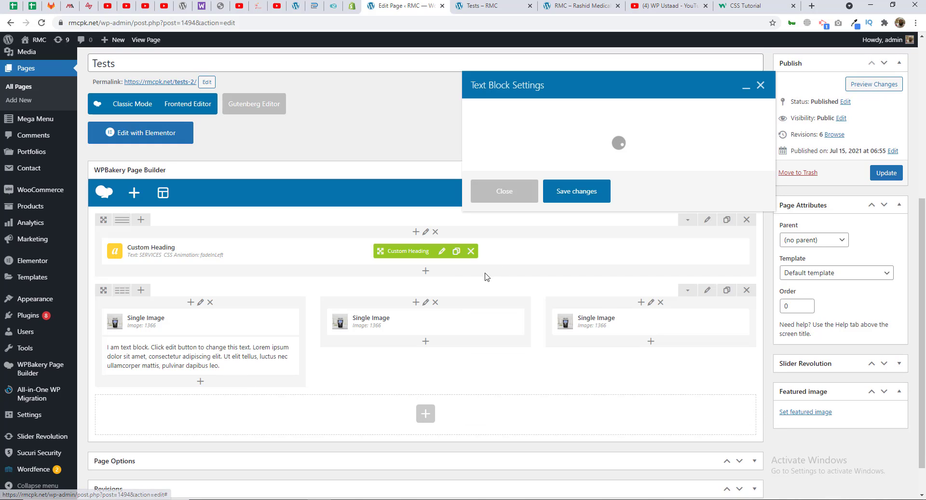
key("ctrl+a")
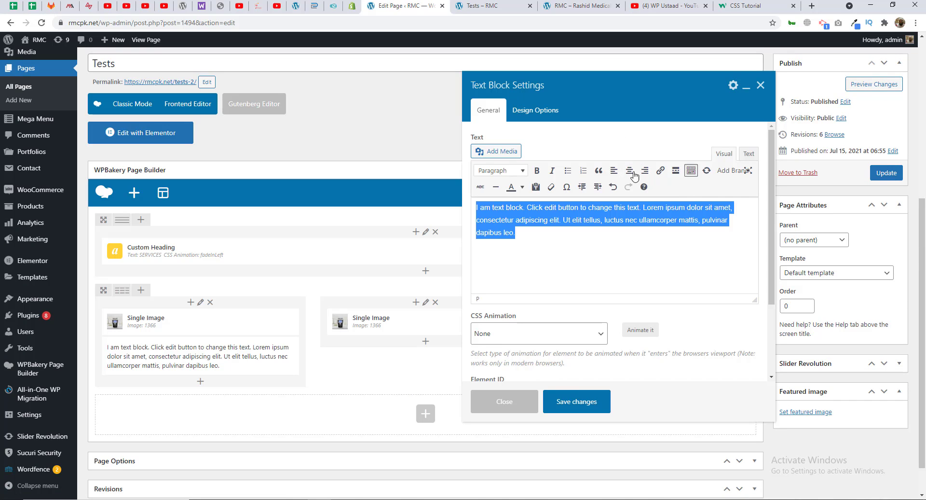
left_click(628, 170)
left_click(575, 397)
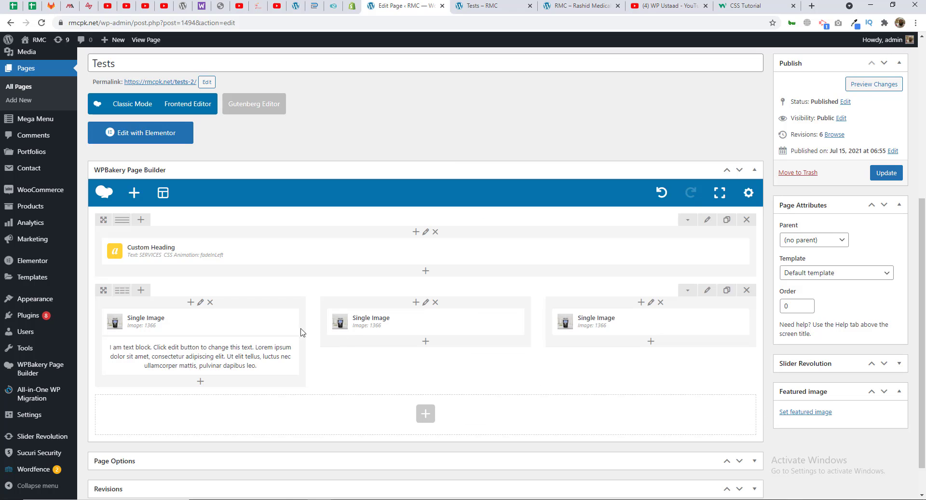
Duplicate the centered text block and place a copy under the image in the second and third columns.
left_click_drag(193, 352, 385, 347)
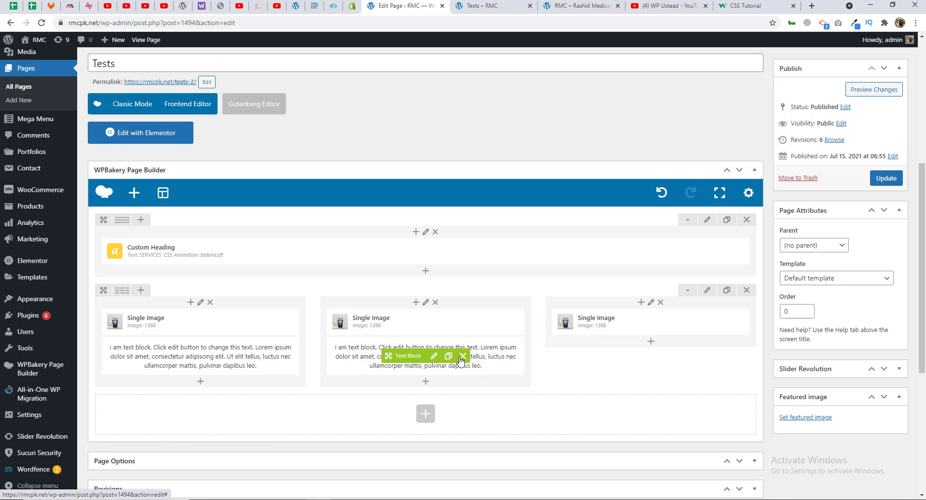
left_click(448, 355)
left_click_drag(415, 355, 622, 340)
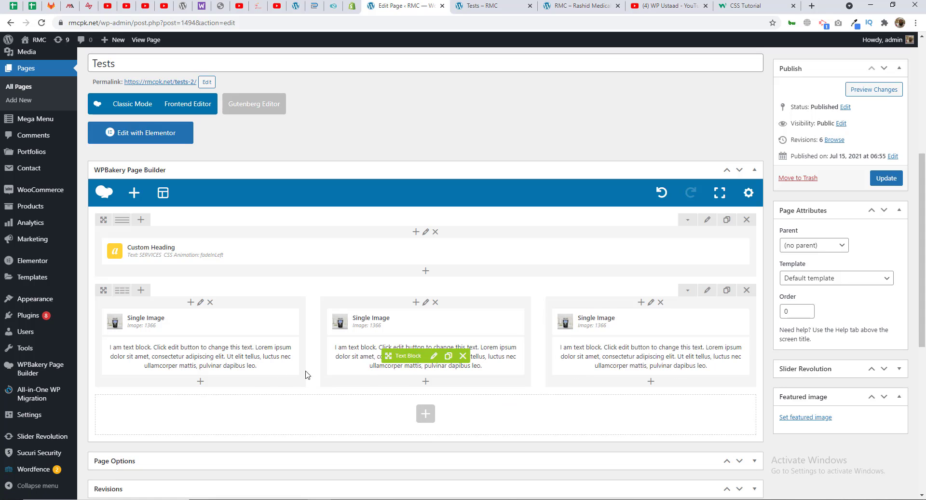
Add a Button element below the text block in the first column.
left_click(216, 381)
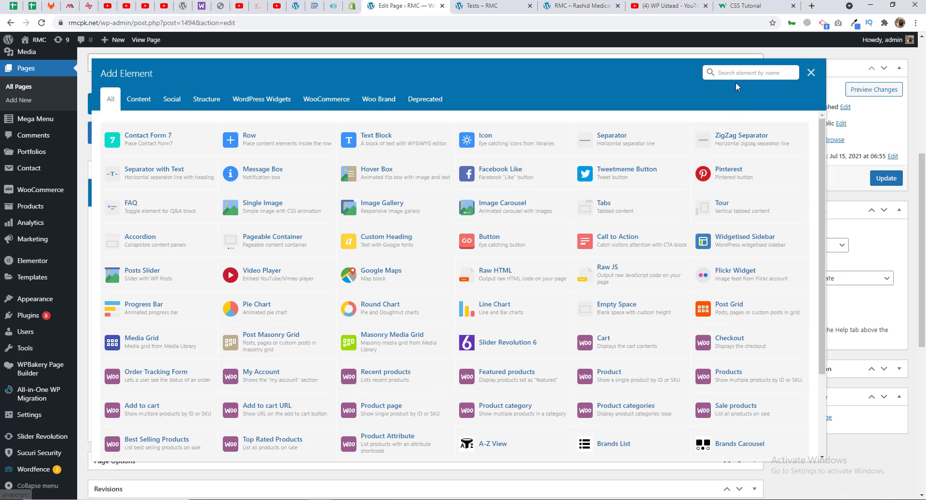
type("button")
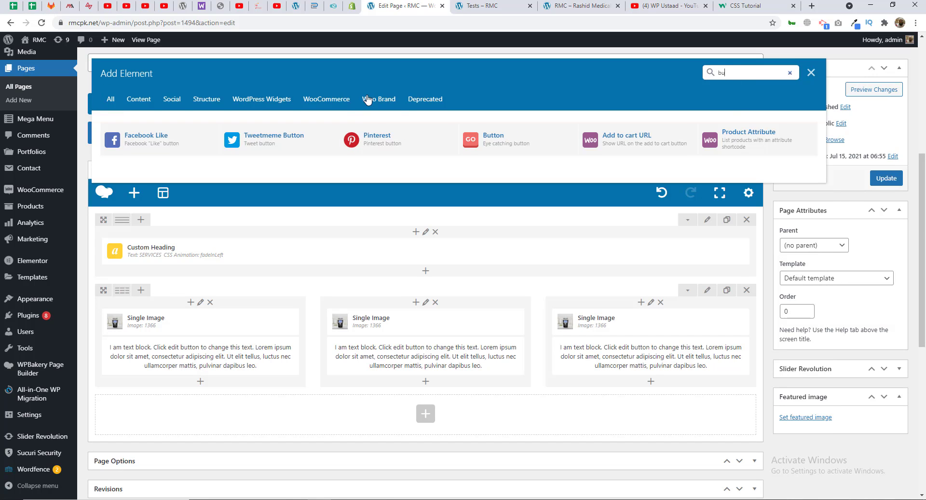
left_click(497, 140)
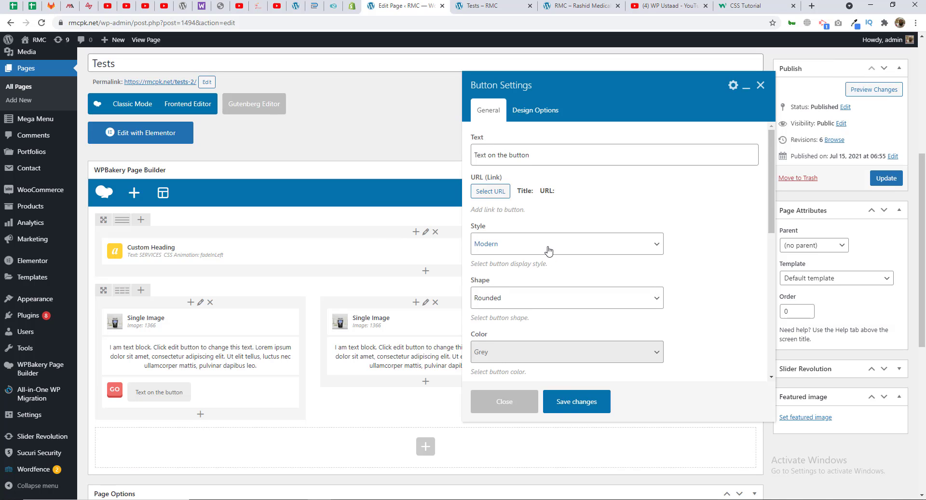
Set the text on the new button to "Read More".
scroll(548, 250, "down", 2)
scroll(502, 244, "down", 3)
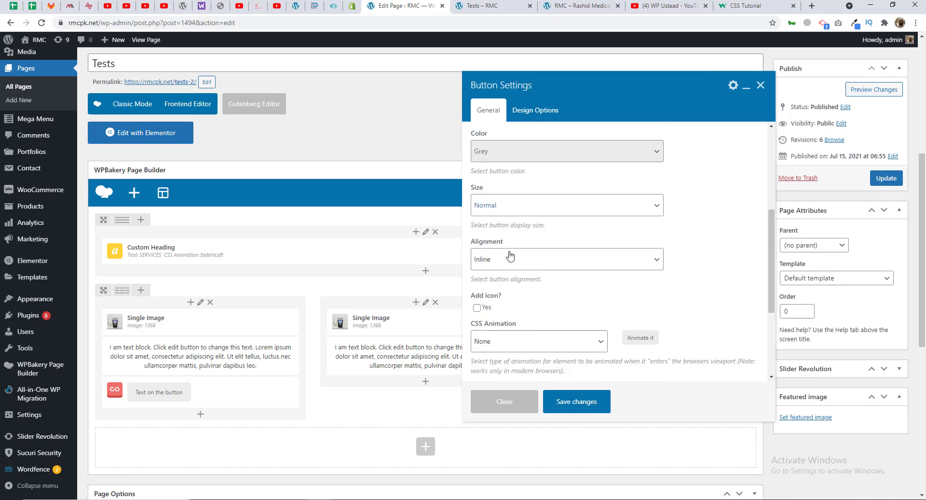
scroll(509, 255, "down", 1)
scroll(514, 290, "up", 5)
triple_click(513, 149)
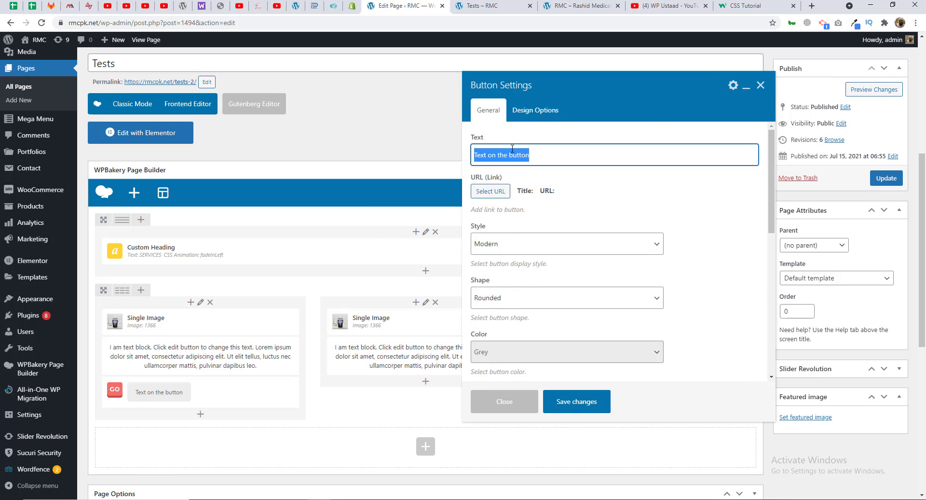
type("Clic")
triple_click(512, 149)
type("Read More")
triple_click(512, 149)
Link the button to the placeholder URL "#".
scroll(515, 254, "down", 4)
scroll(515, 253, "up", 3)
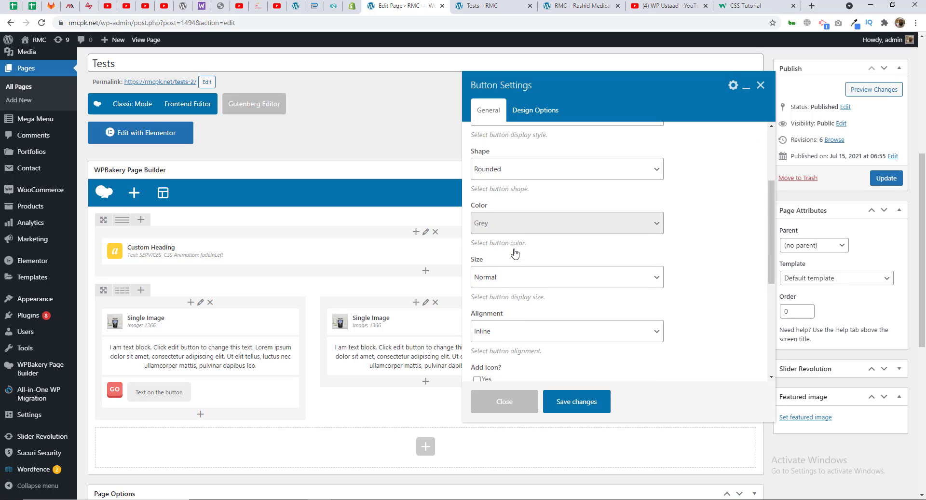
scroll(515, 253, "up", 2)
left_click(494, 188)
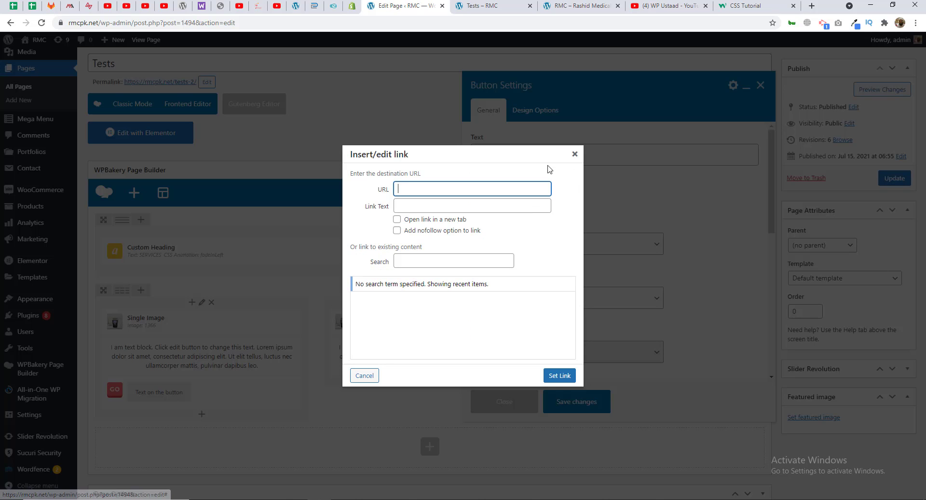
type("3")
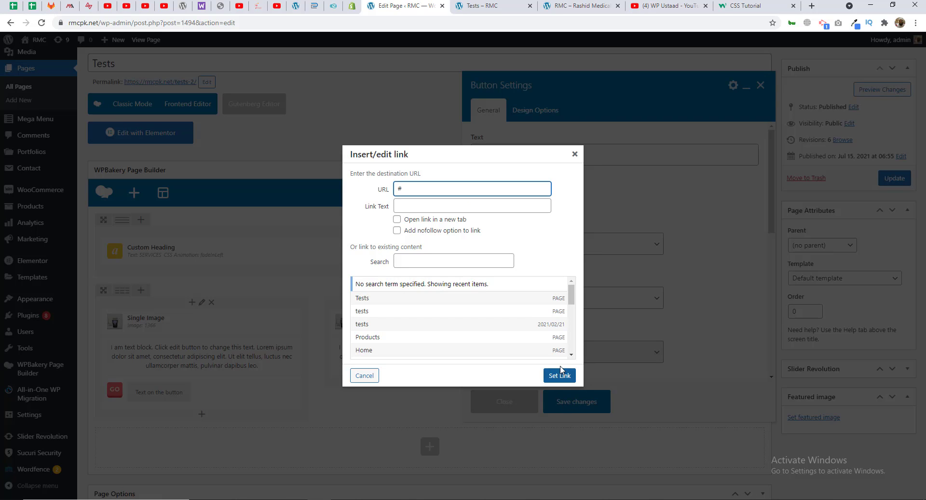
left_click(558, 376)
Review the button's remaining general settings and its design options.
scroll(501, 233, "down", 3)
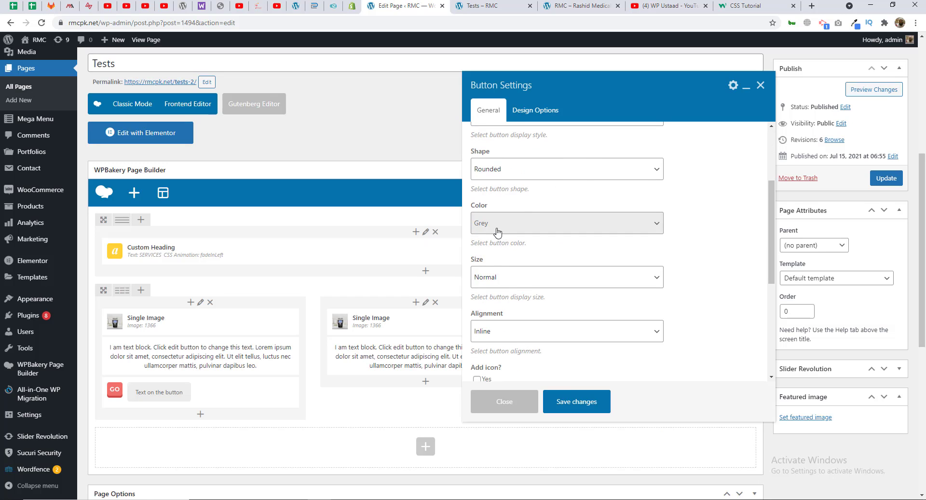
scroll(497, 232, "down", 1)
scroll(507, 313, "down", 4)
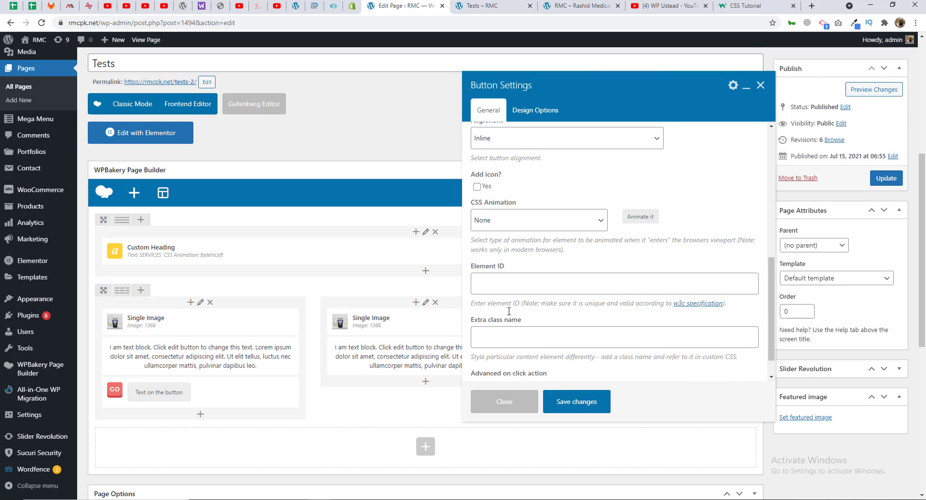
scroll(511, 309, "up", 7)
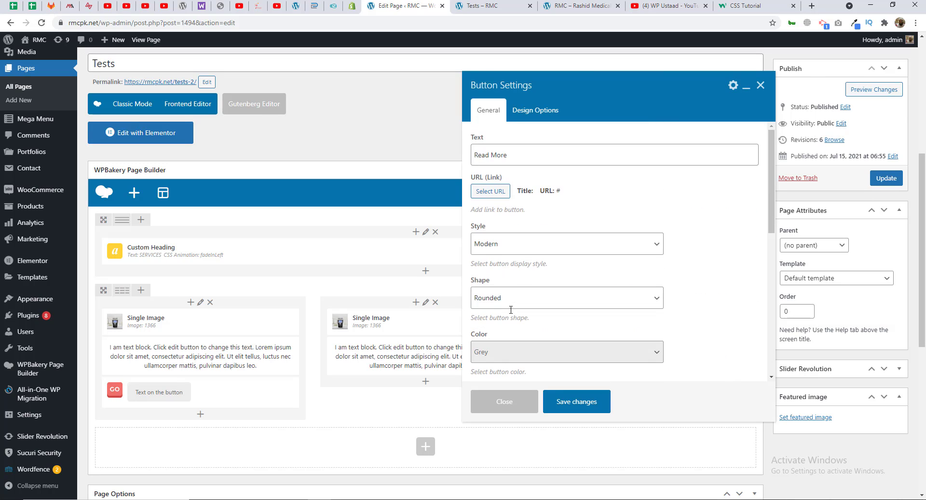
left_click(532, 111)
left_click(488, 110)
scroll(555, 223, "down", 2)
scroll(541, 225, "up", 2)
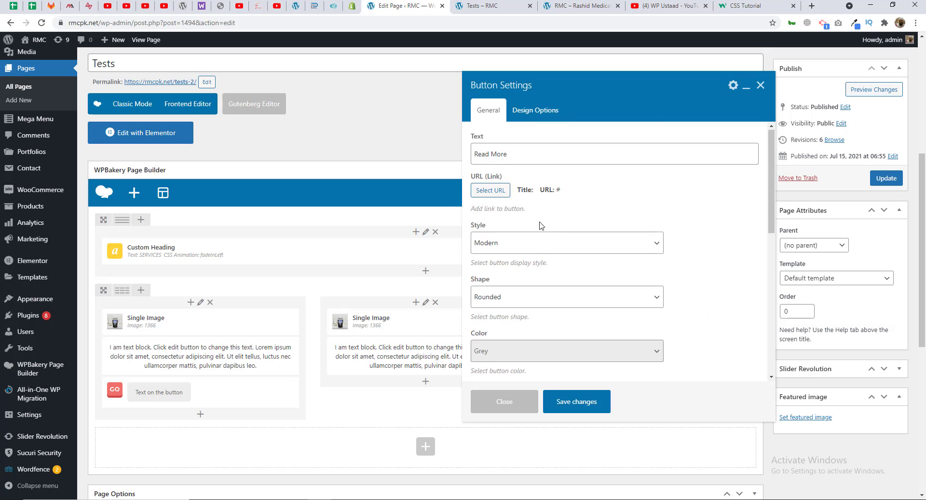
Try Classic Black and Violet as the button's color.
scroll(510, 229, "down", 3)
scroll(502, 218, "up", 1)
left_click(503, 223)
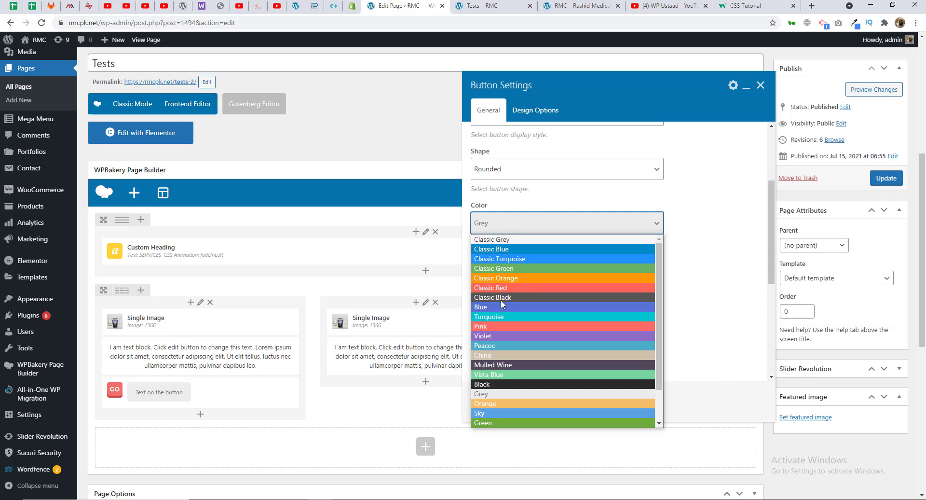
left_click(497, 298)
left_click(522, 219)
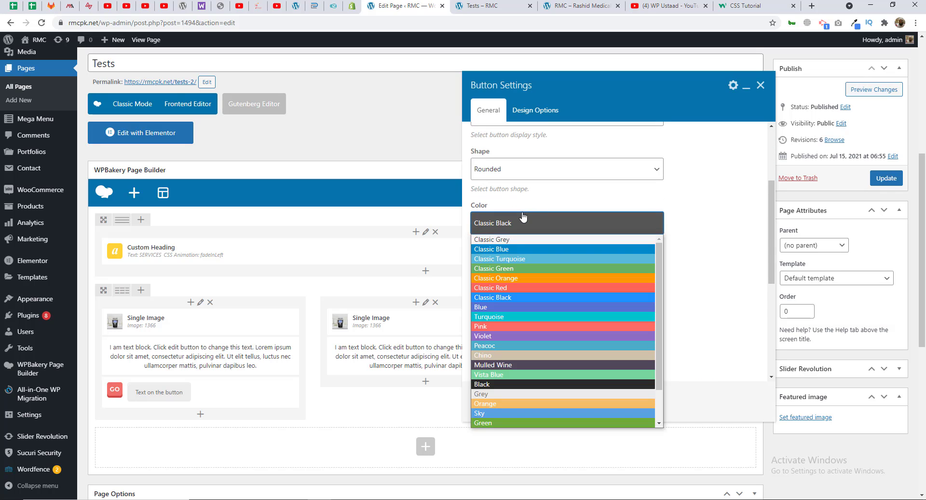
left_click(513, 335)
scroll(579, 331, "down", 3)
scroll(578, 330, "up", 4)
Set the button's color to Mulled Wine and save the button settings.
left_click(579, 220)
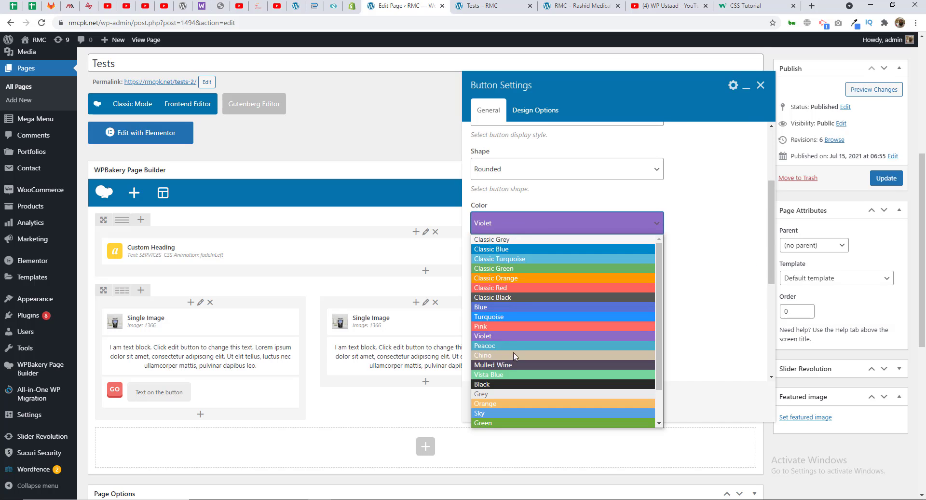
left_click(605, 356)
scroll(613, 317, "down", 4)
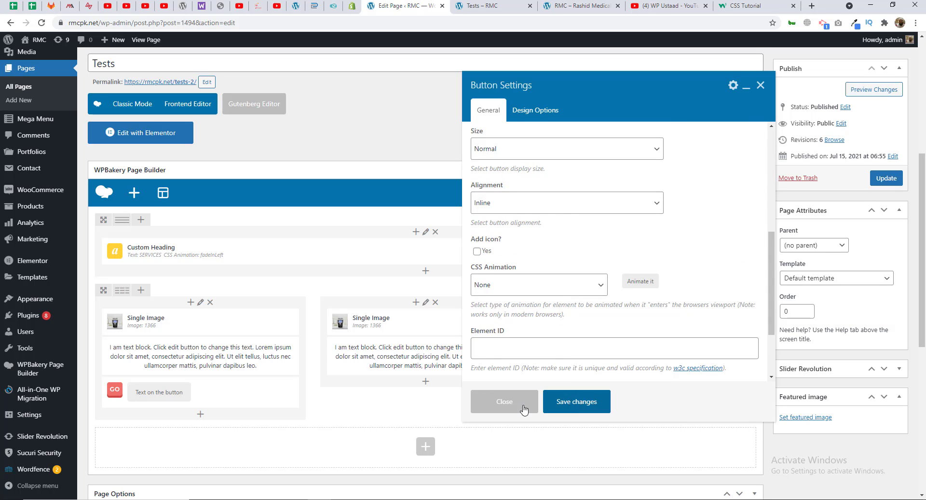
left_click(523, 407)
Duplicate the Read More button twice and move the copies below the text blocks in the second and third columns.
left_click(218, 391)
left_click(218, 391)
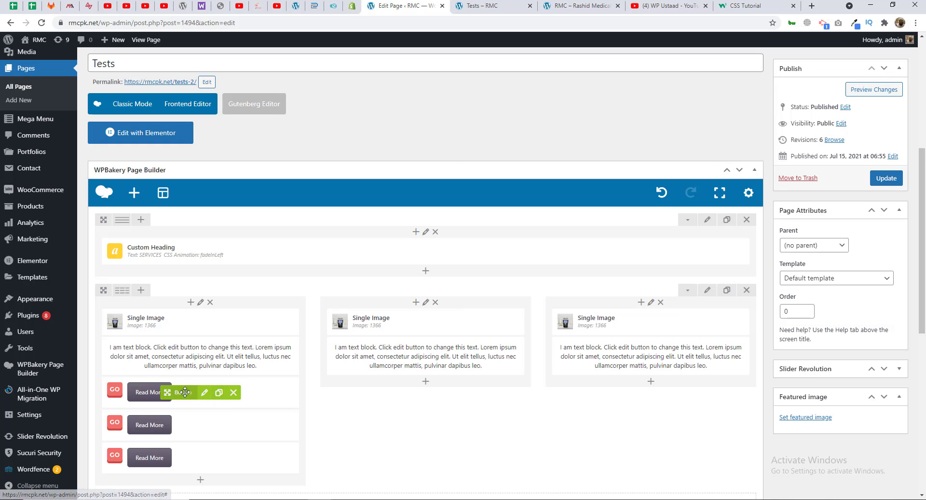
left_click_drag(145, 456, 372, 392)
left_click_drag(189, 421, 641, 392)
Update the page and check the three services columns on the live Tests page.
scroll(443, 421, "down", 2)
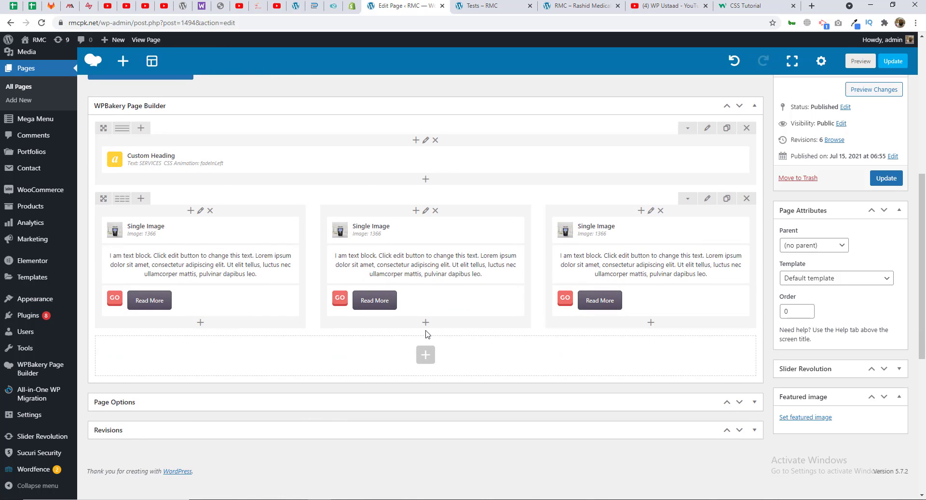
left_click(897, 183)
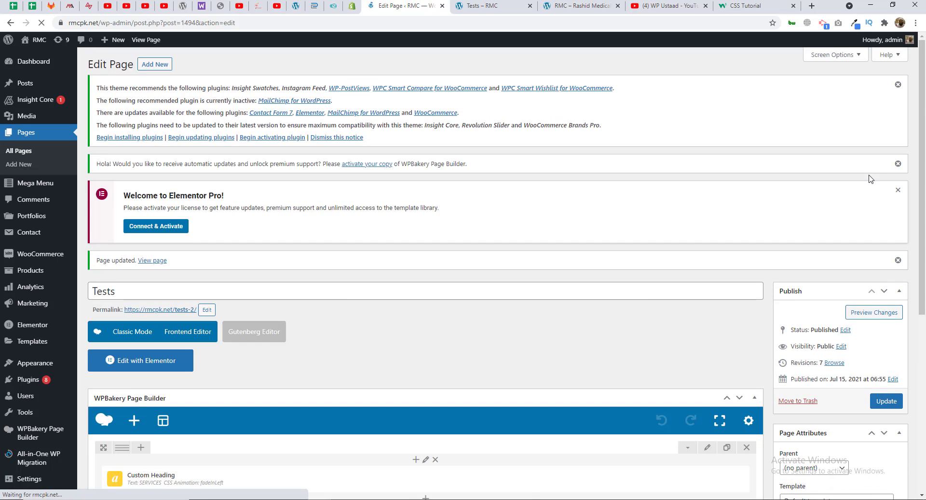
scroll(506, 254, "down", 4)
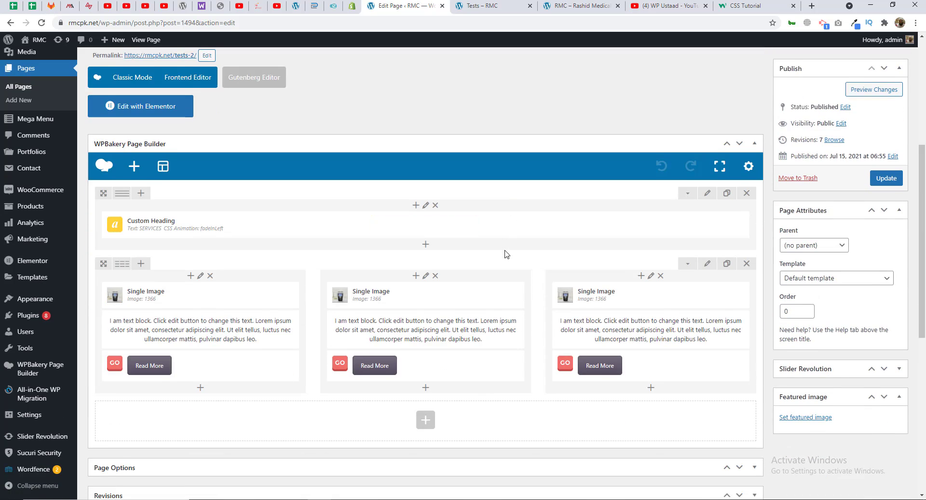
scroll(506, 254, "up", 4)
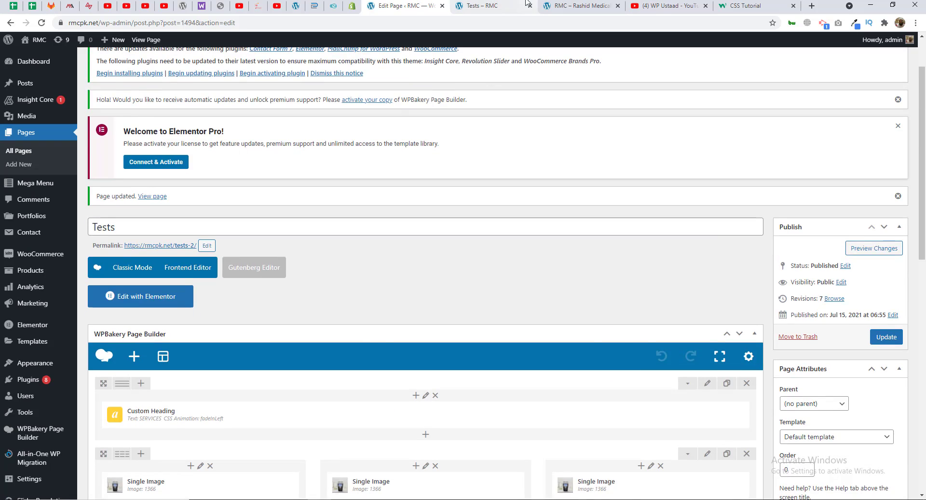
left_click(482, 5)
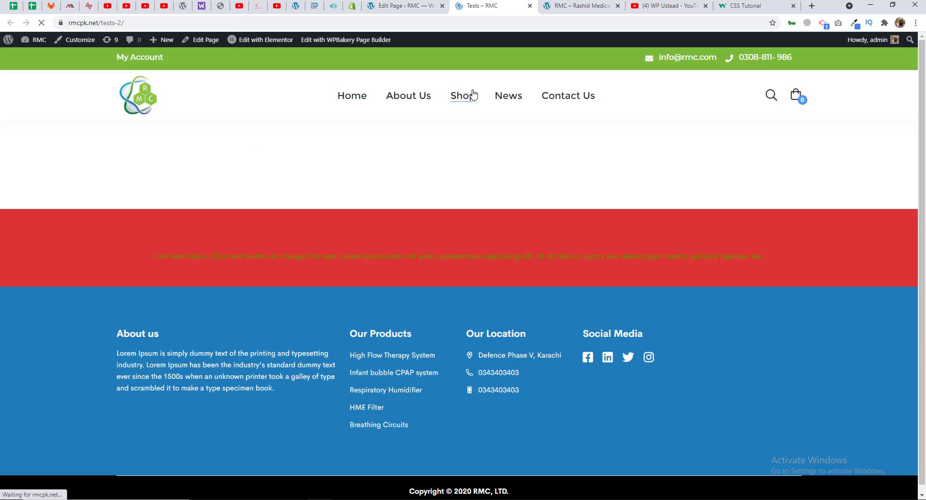
scroll(441, 112, "down", 4)
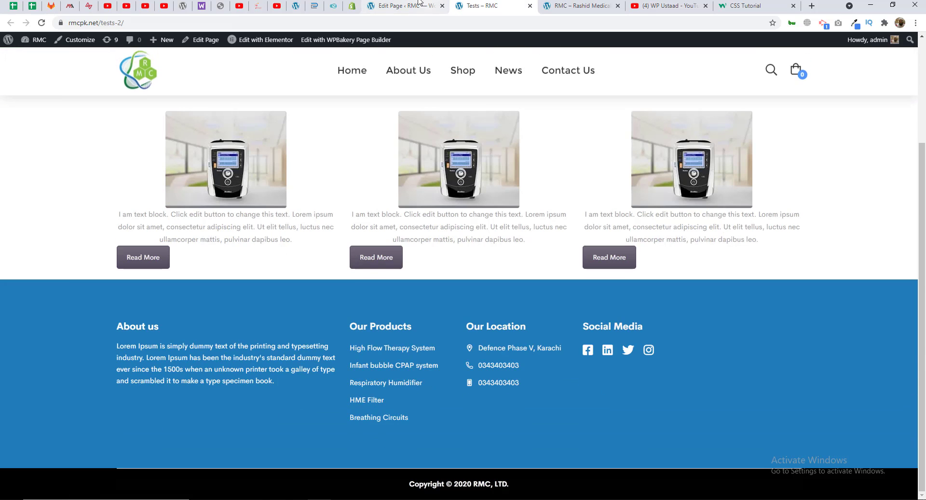
Set the first column's Read More button alignment to Center and save the button settings.
key("ctrl+shift+Tab")
scroll(352, 212, "down", 7)
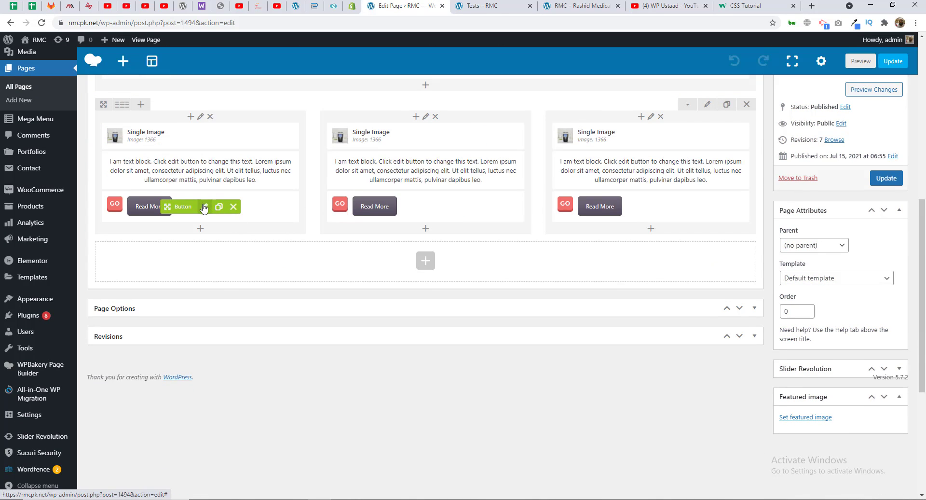
left_click(204, 207)
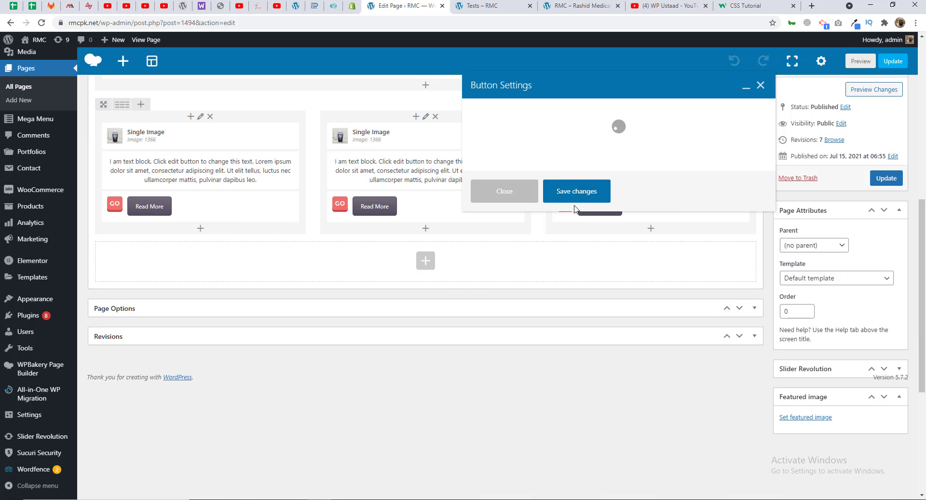
scroll(573, 207, "down", 6)
left_click(522, 216)
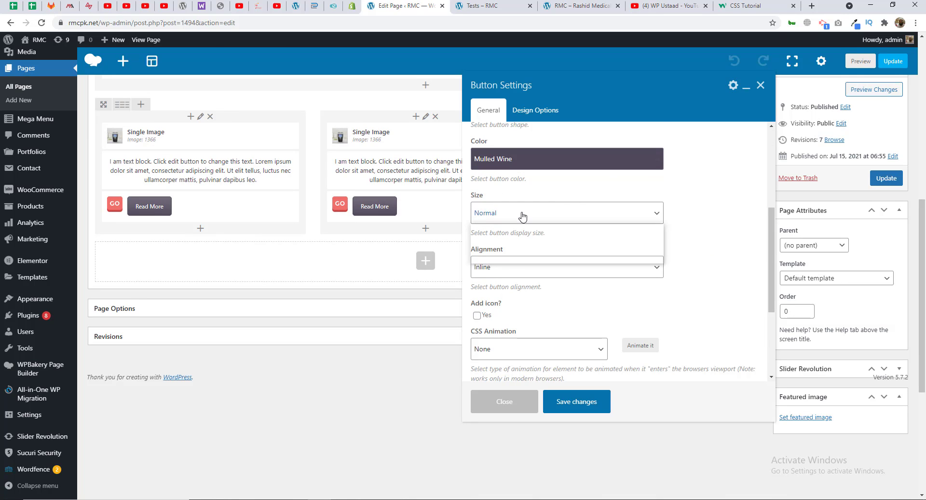
left_click(506, 267)
left_click(507, 266)
left_click(521, 312)
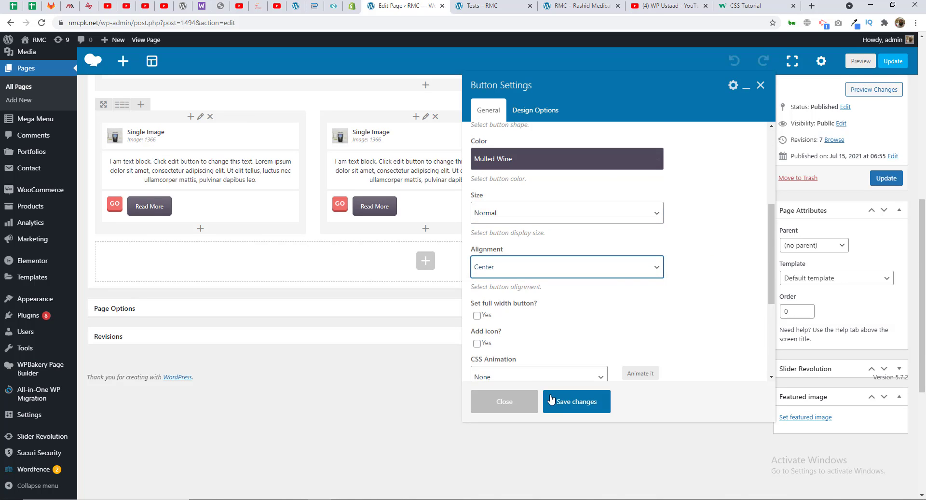
left_click(570, 407)
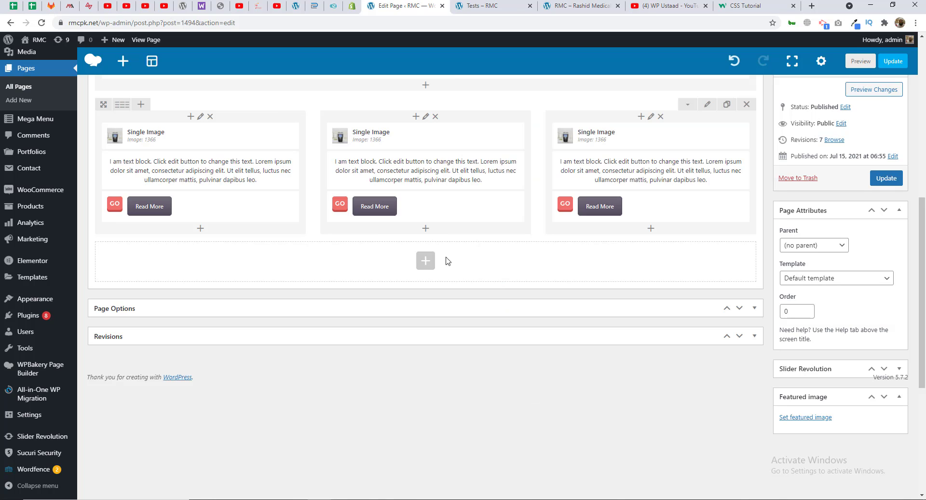
Replace the second and third columns' buttons with copies of the centered button, update the page and reload the live Tests page.
left_click_drag(670, 206, 424, 208)
left_click(218, 207)
left_click_drag(179, 205, 627, 208)
left_click(886, 178)
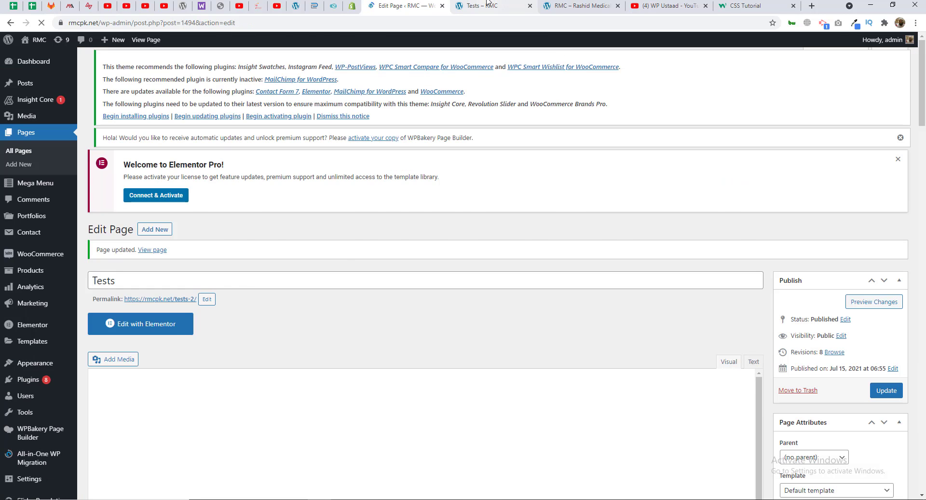
left_click(487, 5)
key("F5")
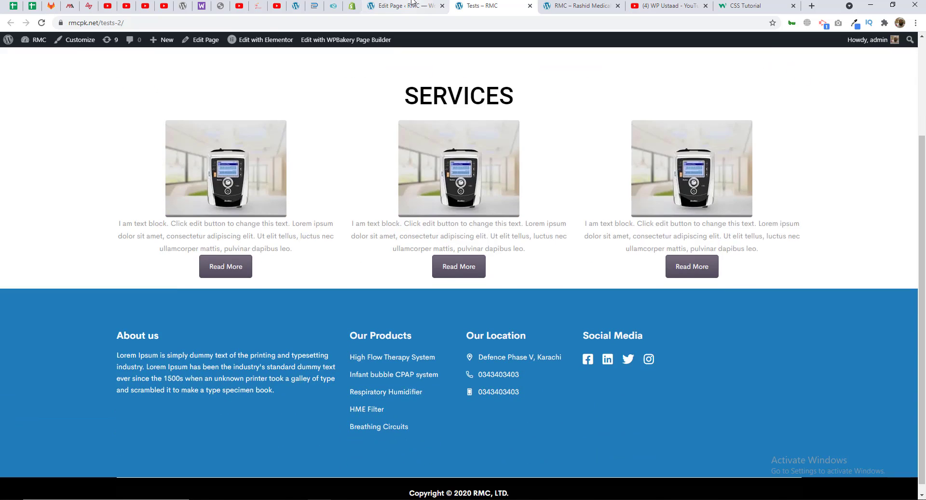
Add bottom padding to the three-column services row, update the page and return to the live Tests page.
left_click(410, 6)
scroll(488, 249, "down", 7)
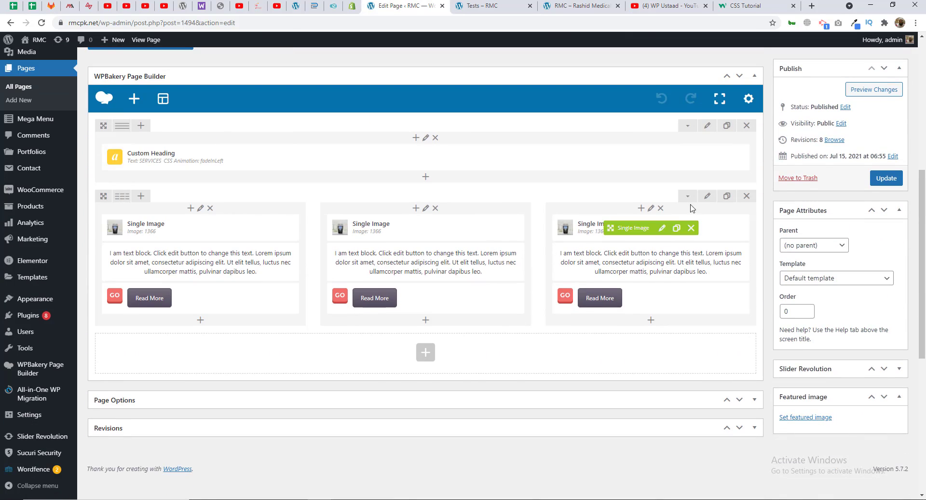
left_click(707, 196)
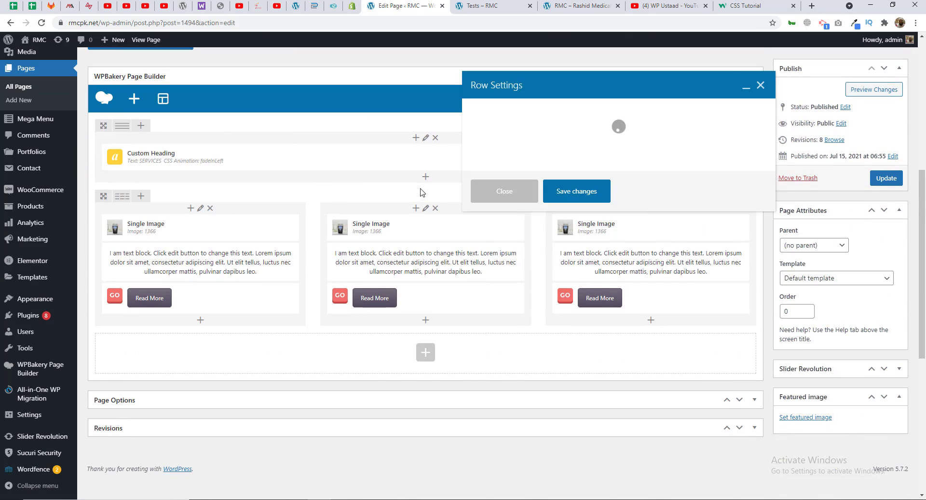
left_click(534, 110)
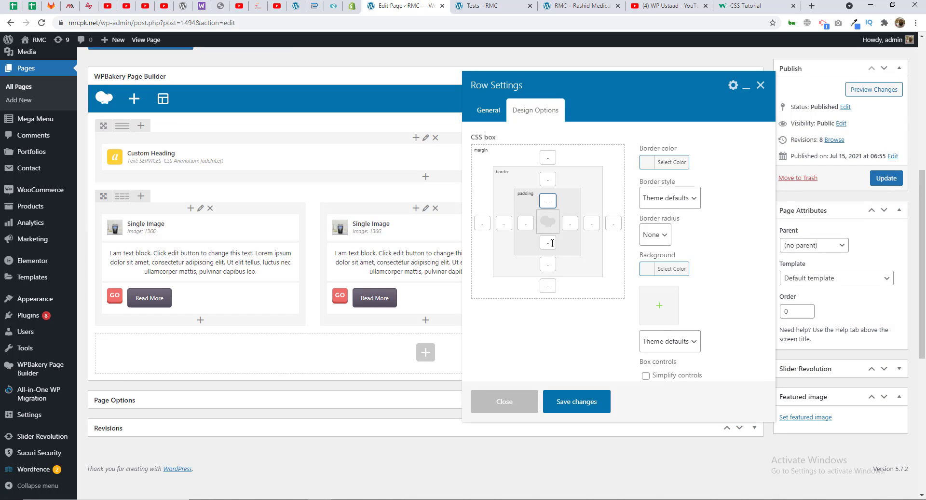
left_click(552, 242)
left_click(577, 402)
left_click(886, 178)
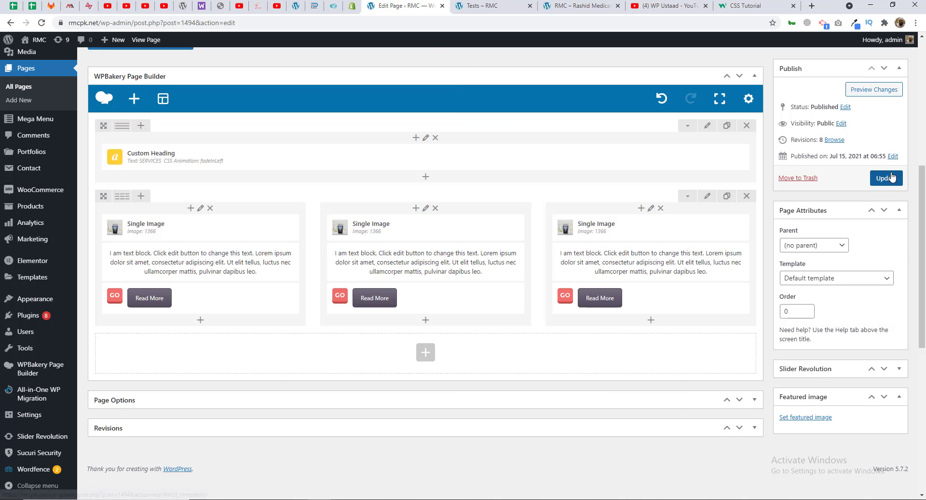
left_click(492, 4)
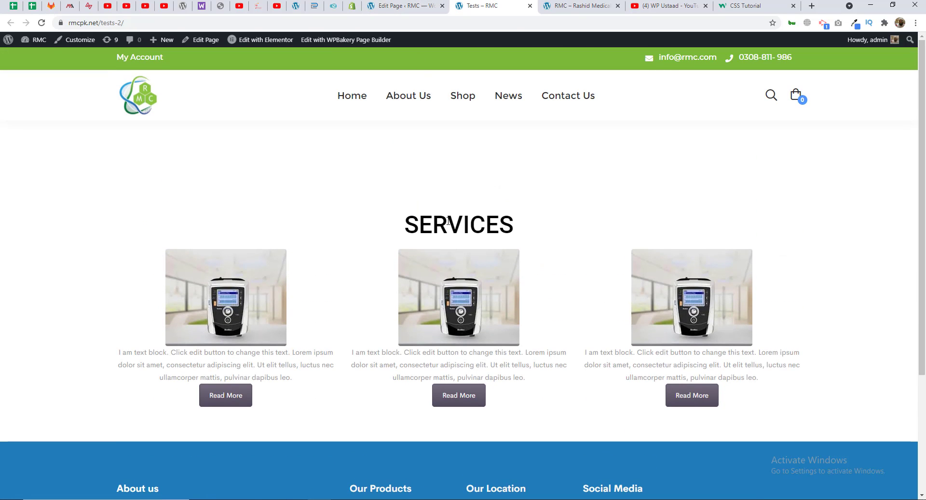
Examine the SERVICES heading on the live page and inspect the first column's HTML structure with the browser's developer tools.
double_click(448, 207)
left_click(399, 205)
double_click(477, 223)
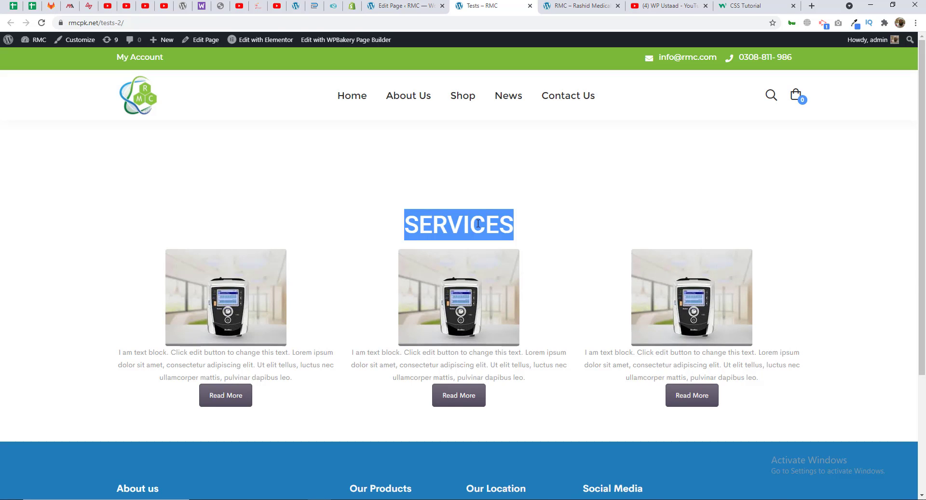
scroll(479, 217, "down", 1)
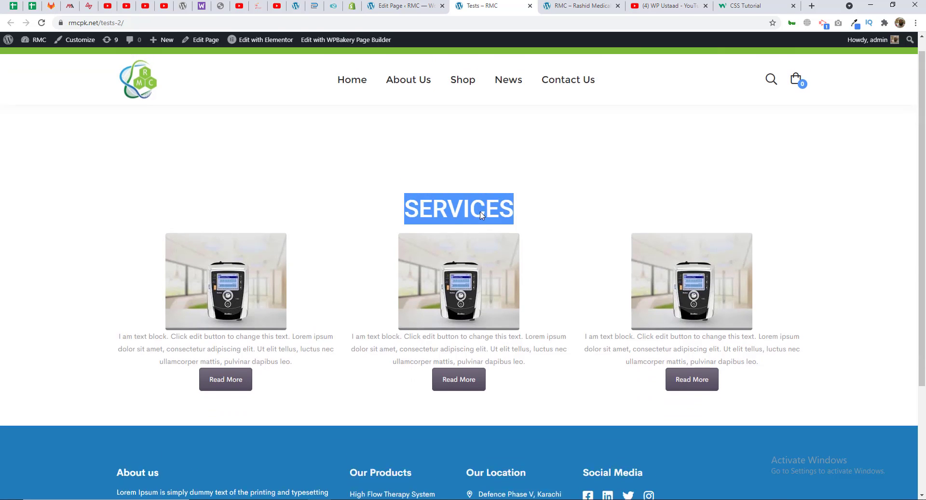
right_click(229, 201)
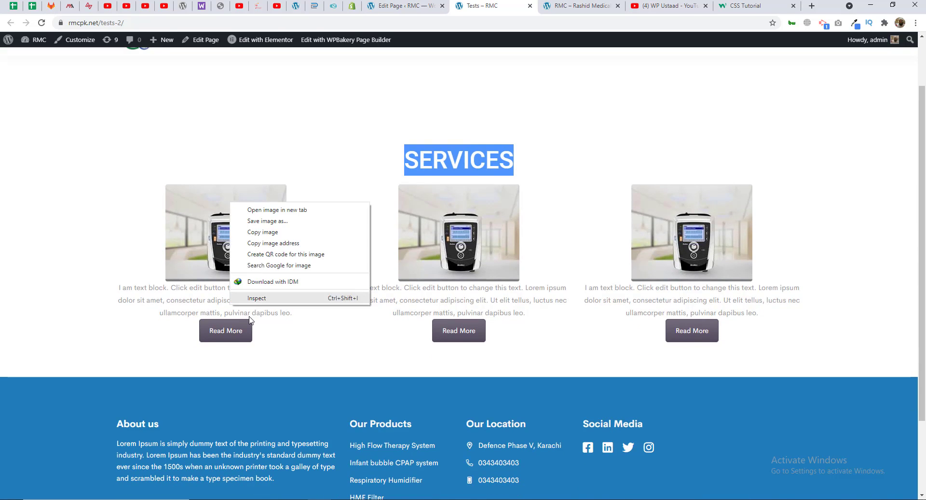
left_click(257, 299)
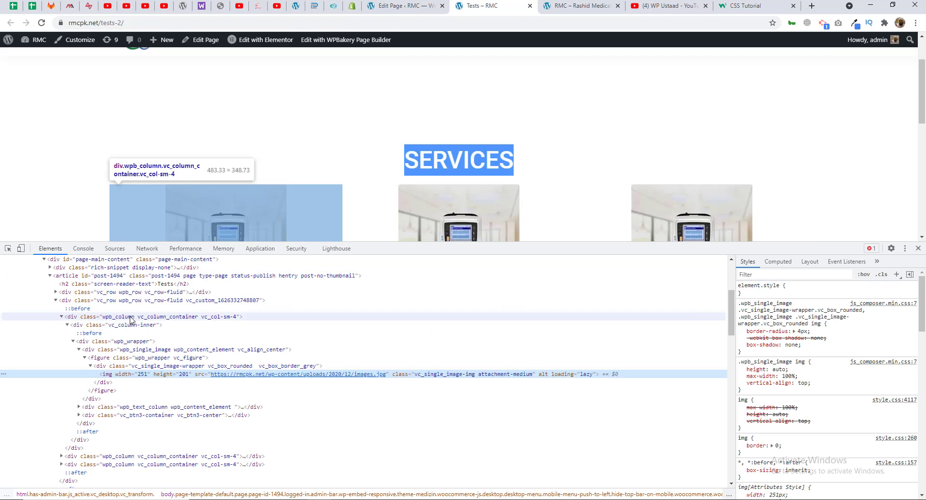
left_click(8, 248)
scroll(199, 145, "down", 2)
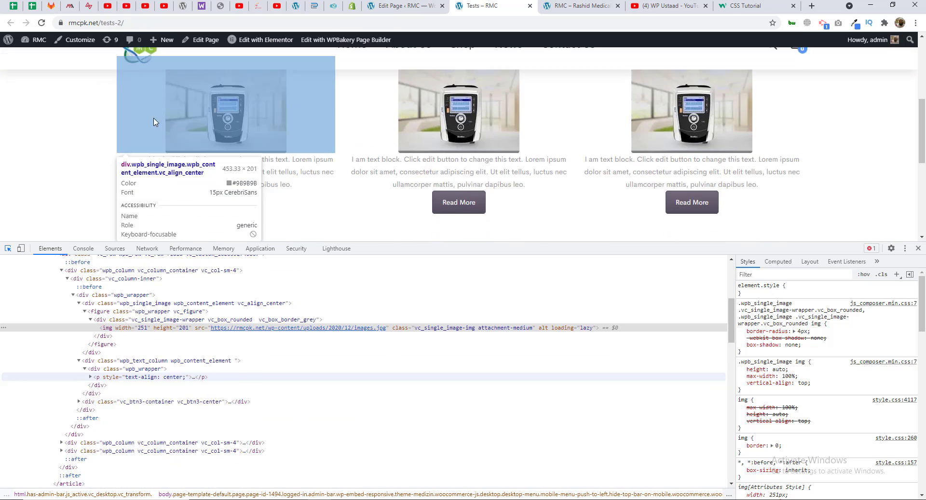
left_click(199, 115)
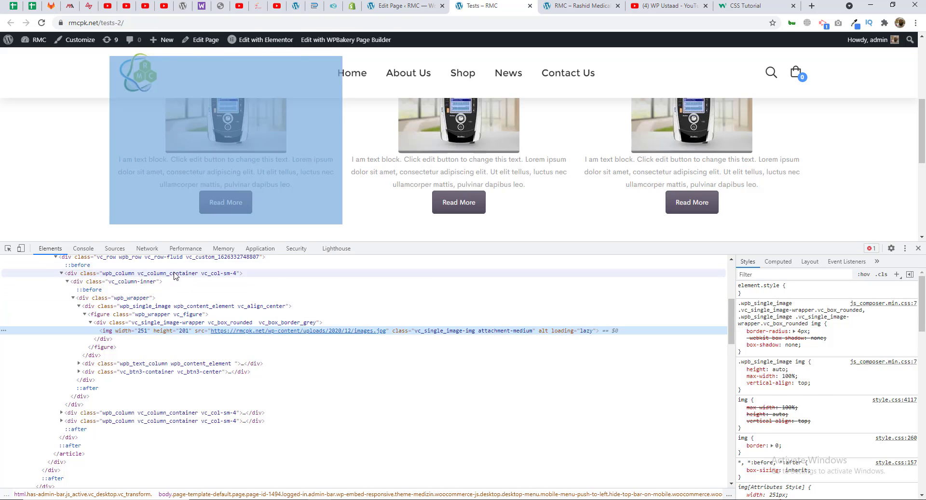
left_click(69, 273)
left_click(62, 273)
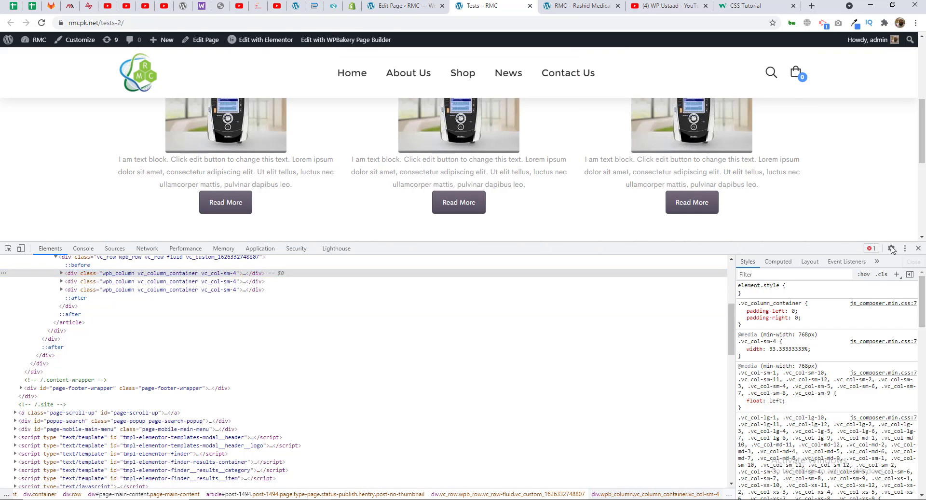
left_click(917, 248)
left_click(557, 134)
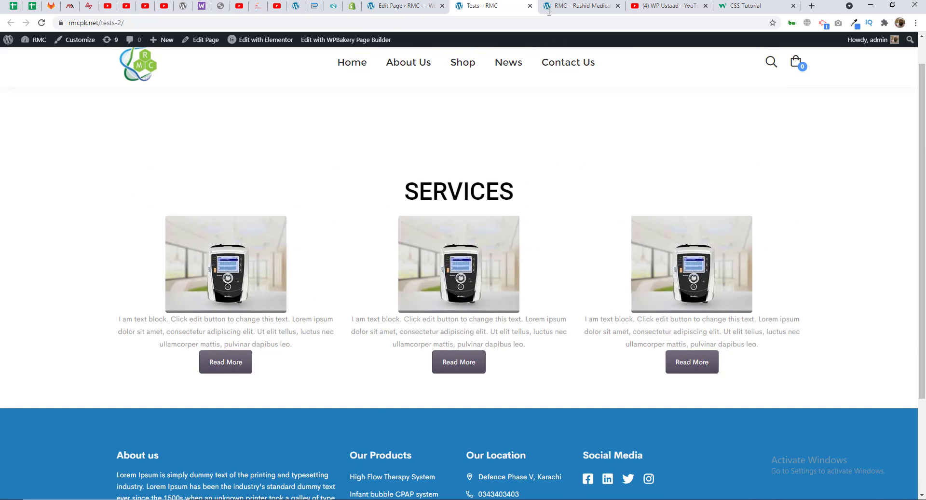
Add a Contact Form 7 element in a new row below the services columns and close its settings without saving.
left_click(434, 5)
left_click(453, 6)
left_click(405, 6)
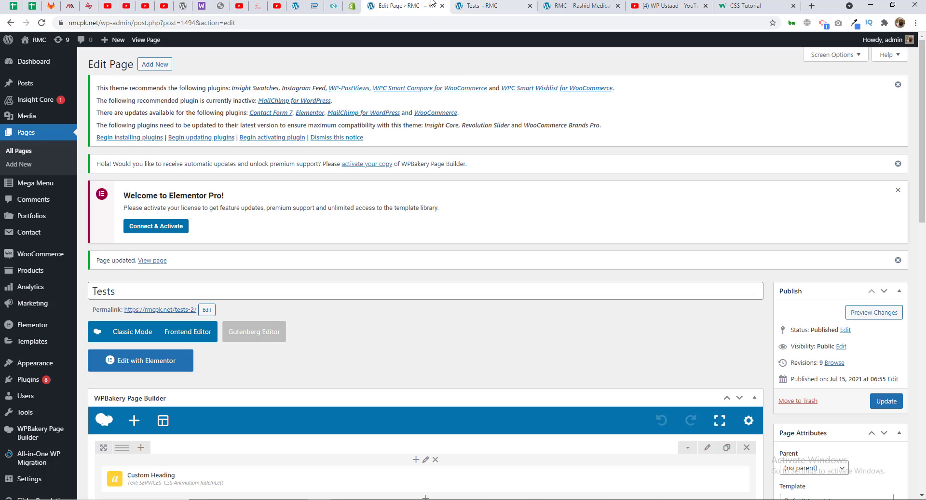
scroll(424, 239, "down", 8)
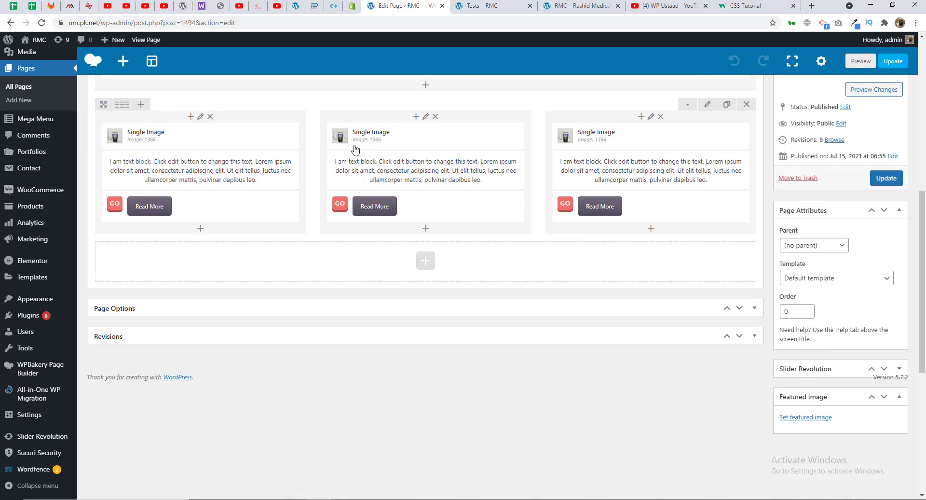
left_click(424, 262)
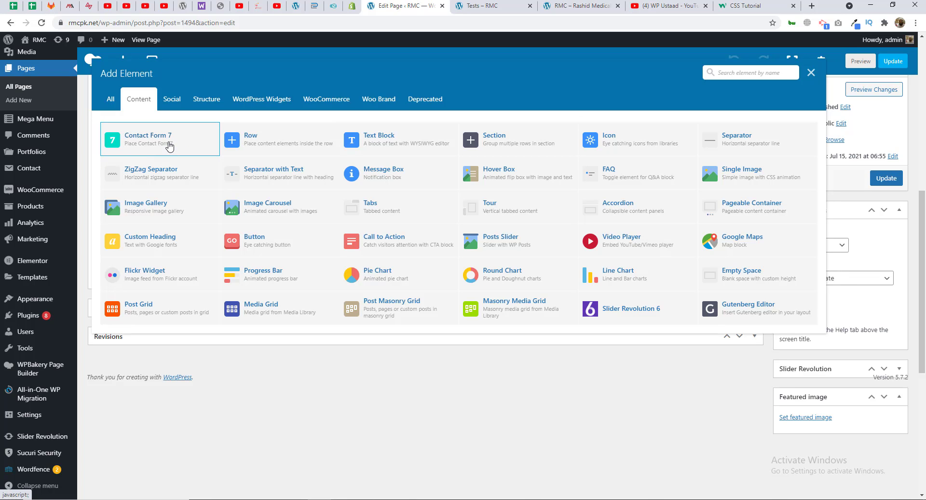
left_click(169, 146)
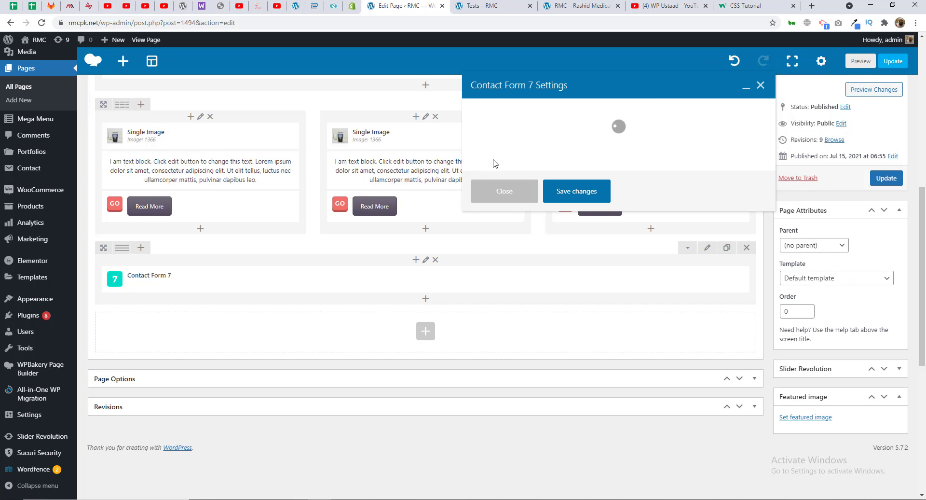
left_click(527, 140)
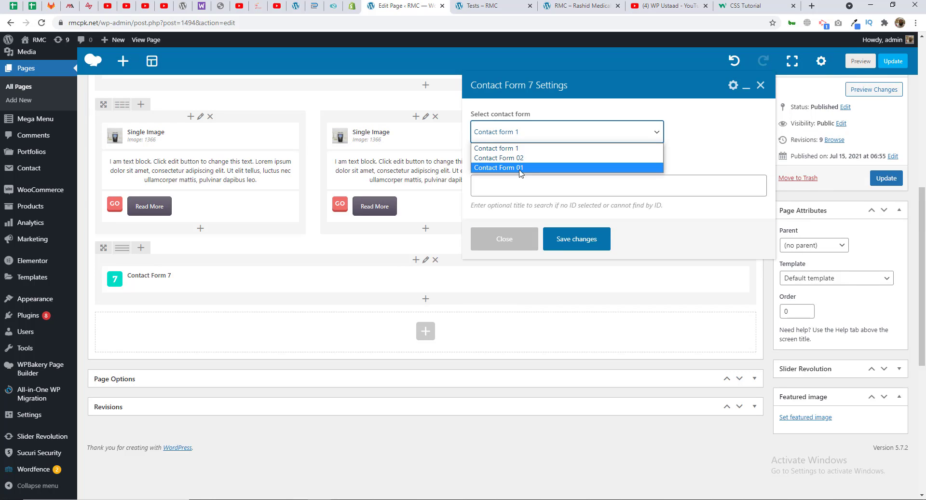
left_click(520, 241)
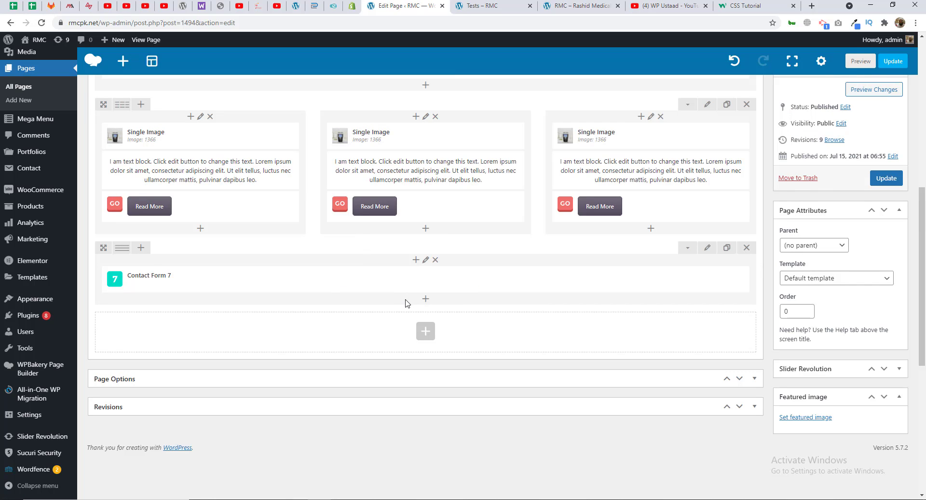
Browse the Content, Structure, Social, WordPress Widgets and WooCommerce elements available for the contact form row, adding none.
left_click(425, 300)
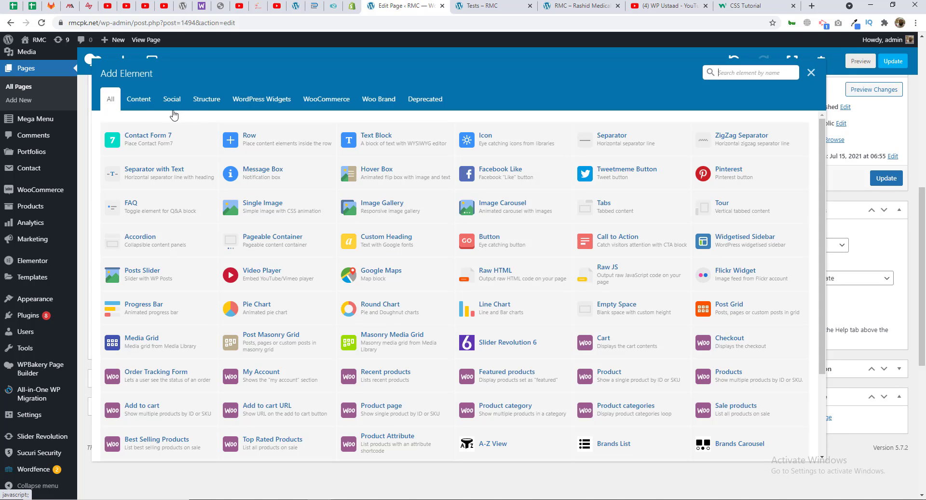
left_click(138, 101)
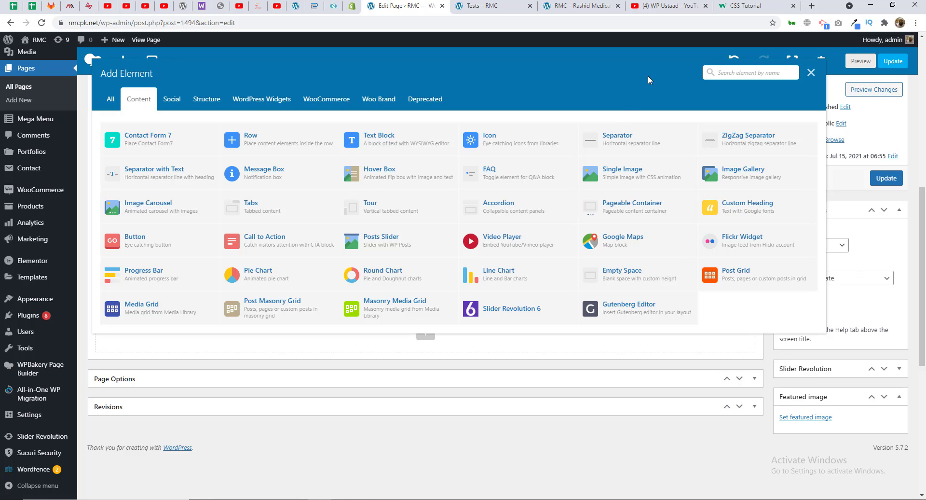
left_click(207, 99)
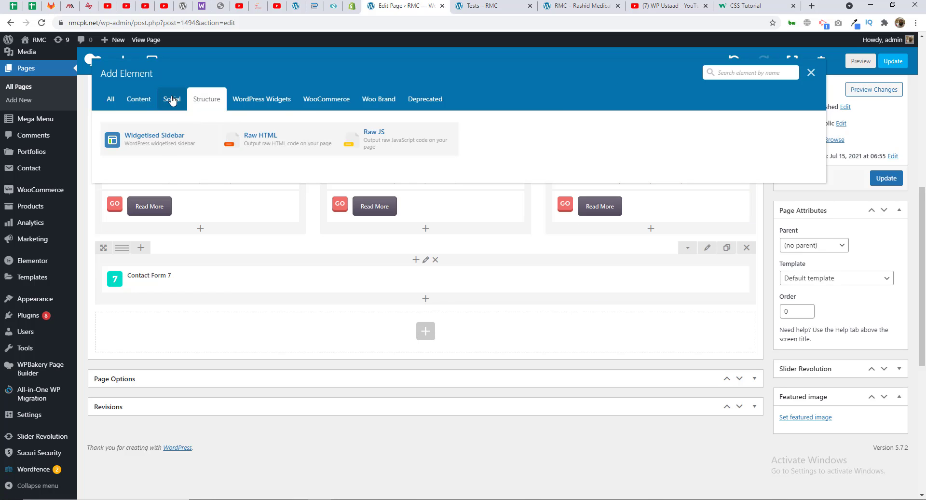
left_click(171, 98)
left_click(216, 100)
left_click(245, 103)
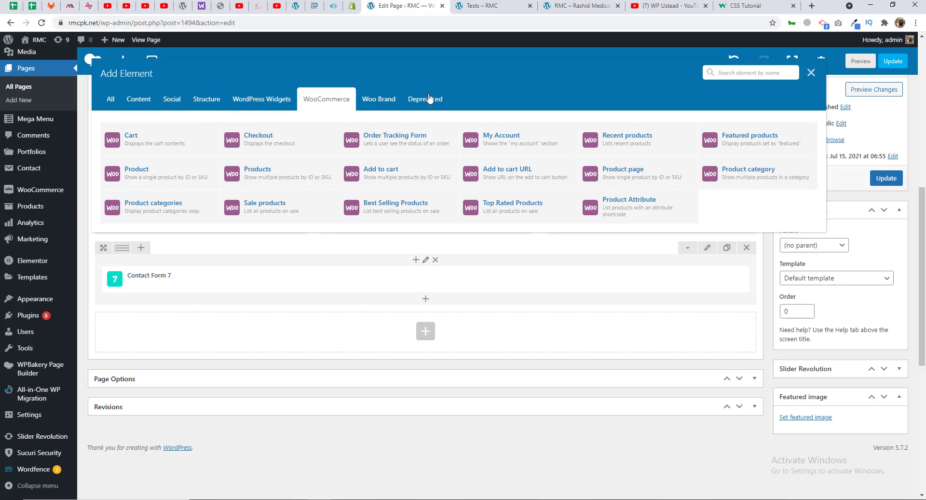
left_click(810, 73)
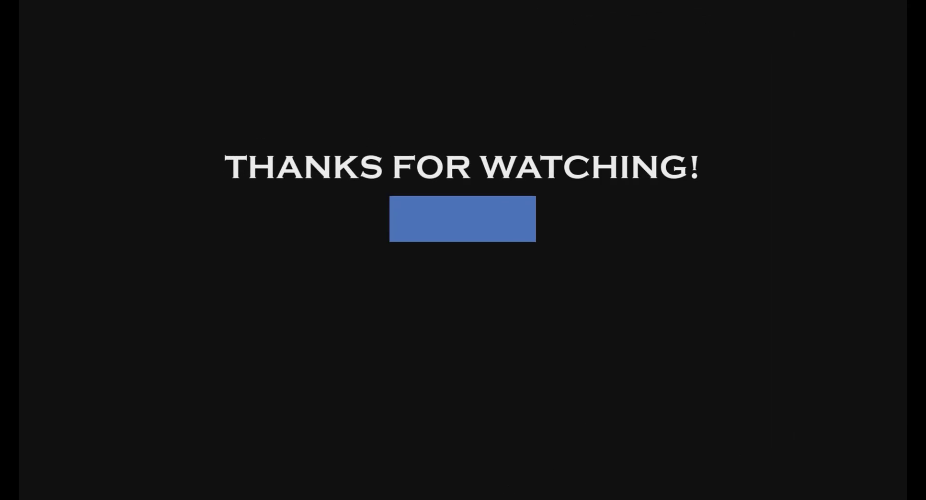